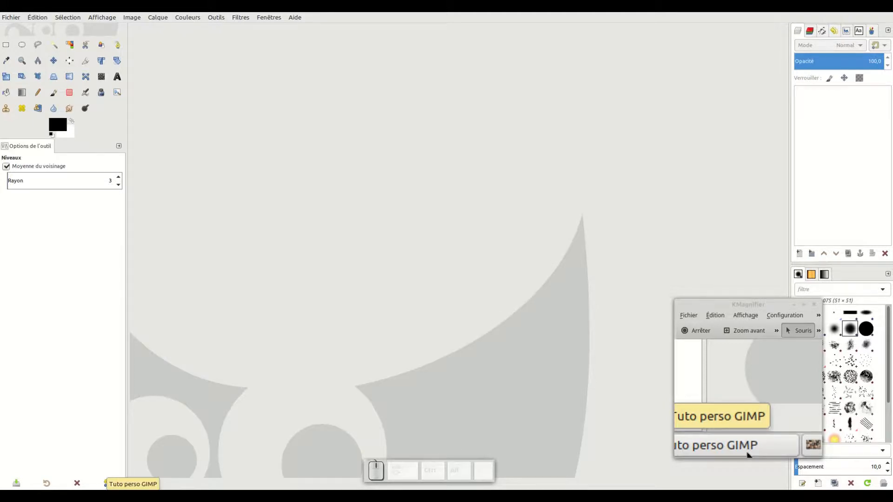
# Open lj-salondecoiffure-jouarre-5.jpg from the Tuto perso GIMP folder as an image in GIMP
pyautogui.click(116, 496)
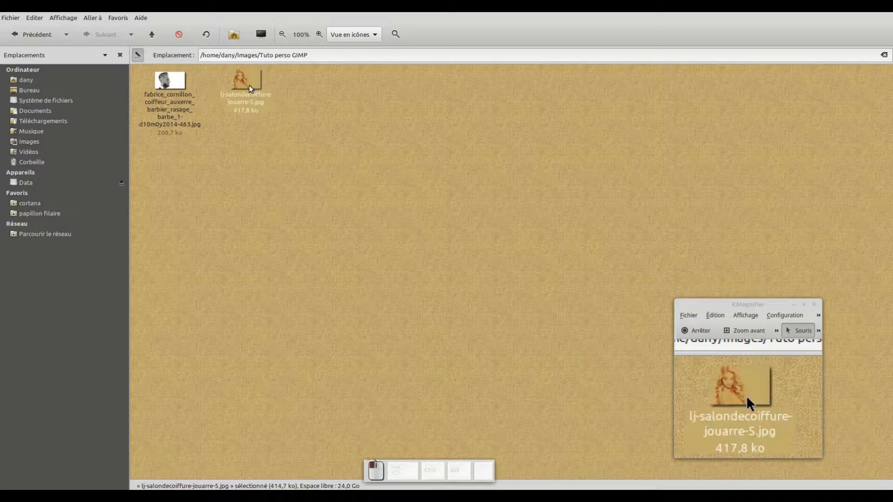
pyautogui.moveTo(250, 85); pyautogui.dragTo(421, 231)
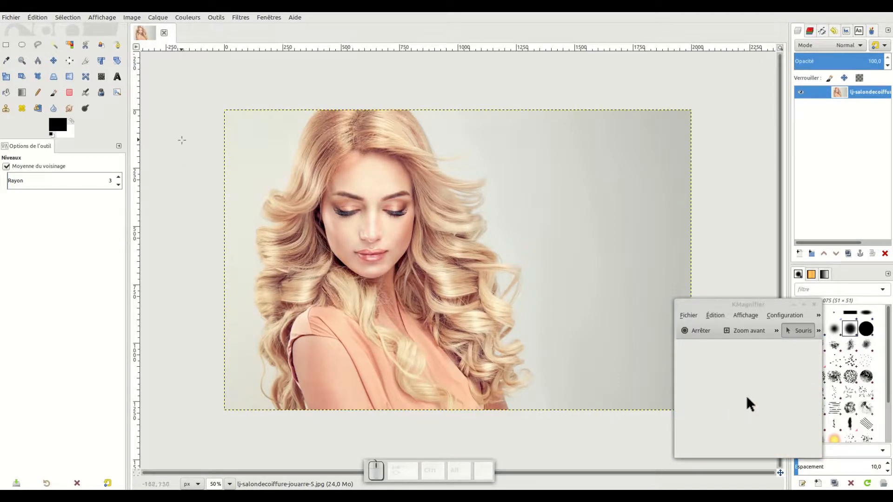
# Bucket-fill the grey background on both sides of the woman and along the photo's right edge with black
pyautogui.click(7, 93)
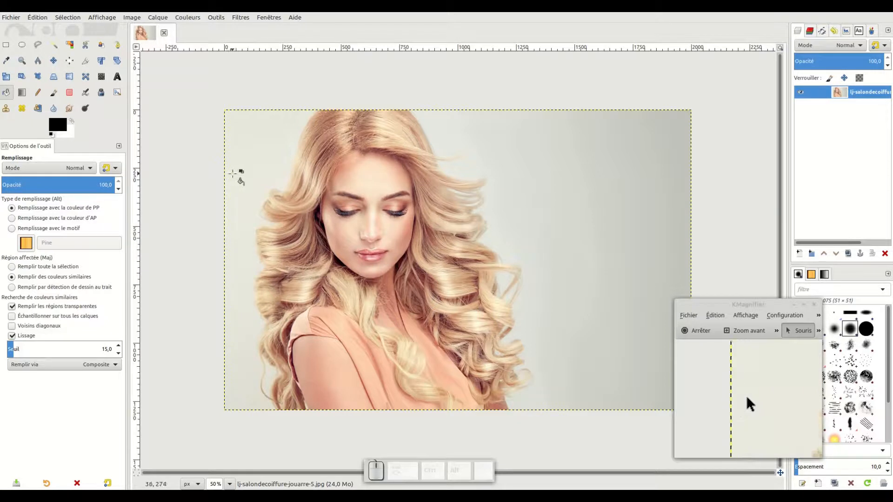
pyautogui.click(246, 154)
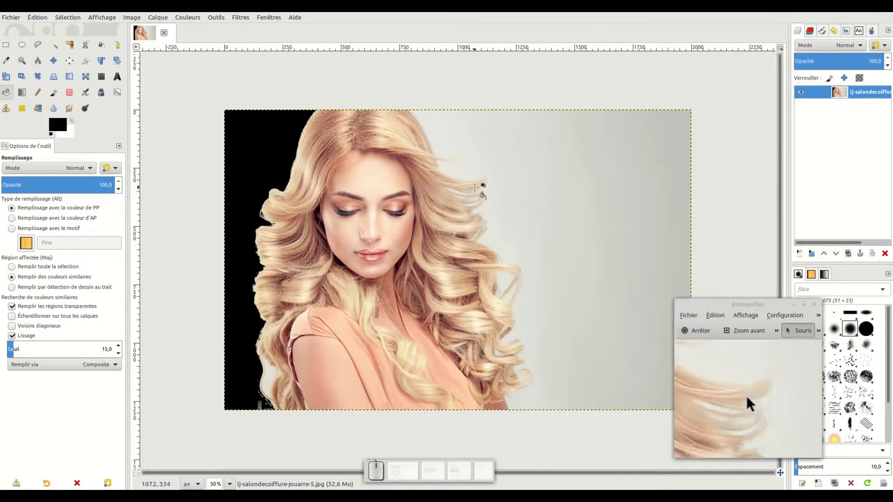
pyautogui.click(502, 213)
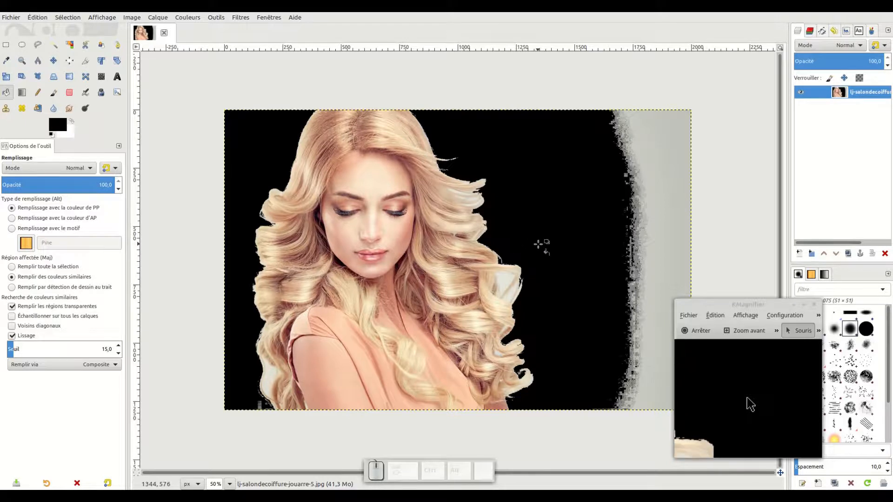
pyautogui.click(659, 234)
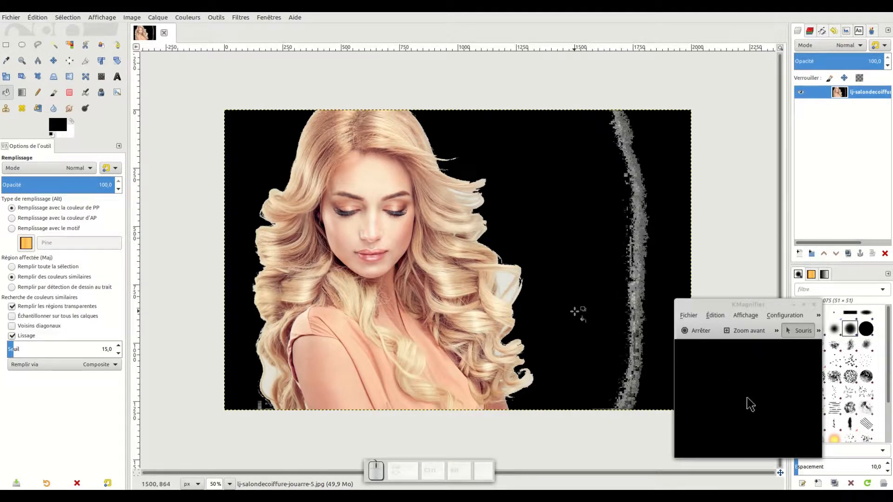
# Fill the light background gaps enclosed by the looped curl on the right of the hair with black at 100 % zoom
pyautogui.click(230, 484)
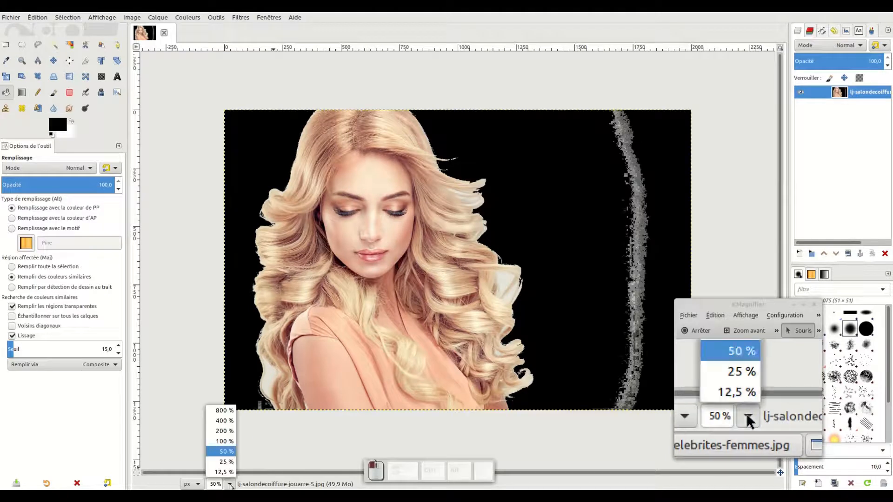
pyautogui.click(225, 441)
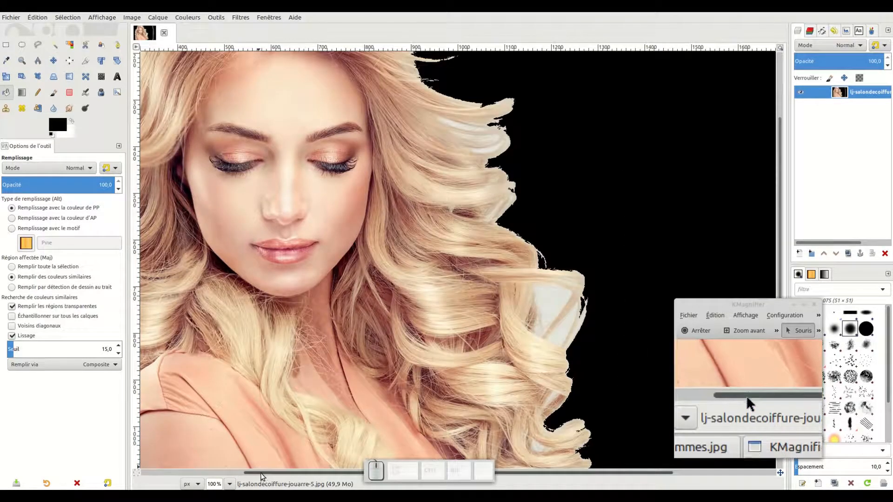
pyautogui.moveTo(262, 472); pyautogui.dragTo(195, 472)
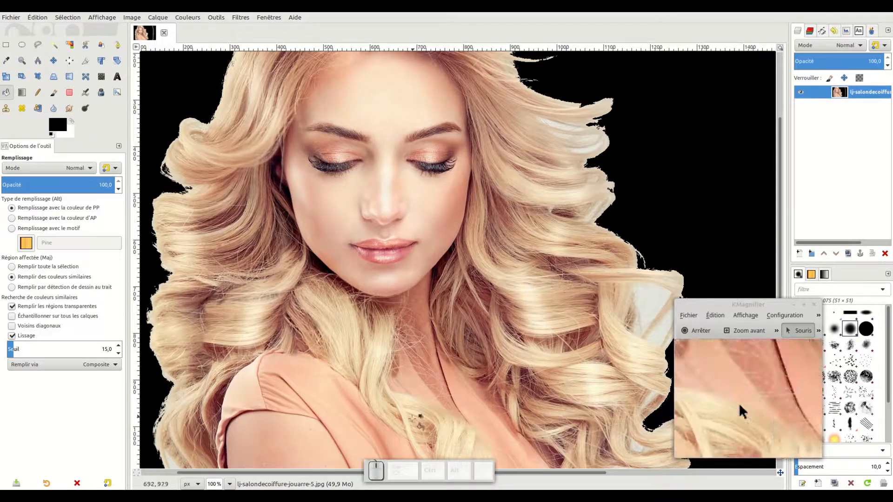
pyautogui.moveTo(326, 473); pyautogui.dragTo(388, 471)
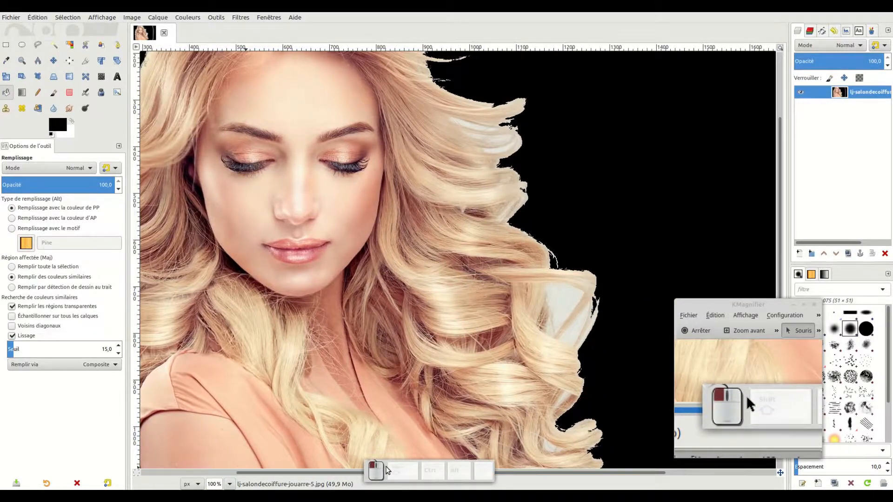
pyautogui.click(561, 300)
pyautogui.click(571, 331)
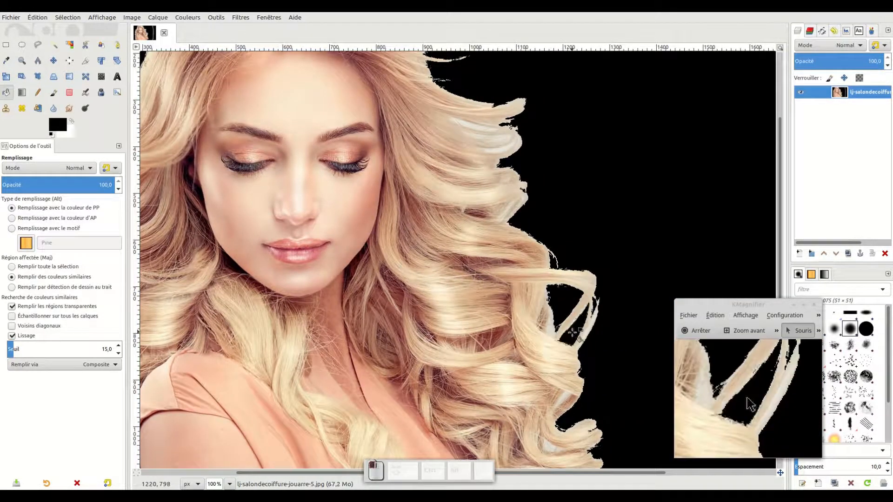
# Fill the light gaps between the upper right hair strands with black
pyautogui.click(472, 126)
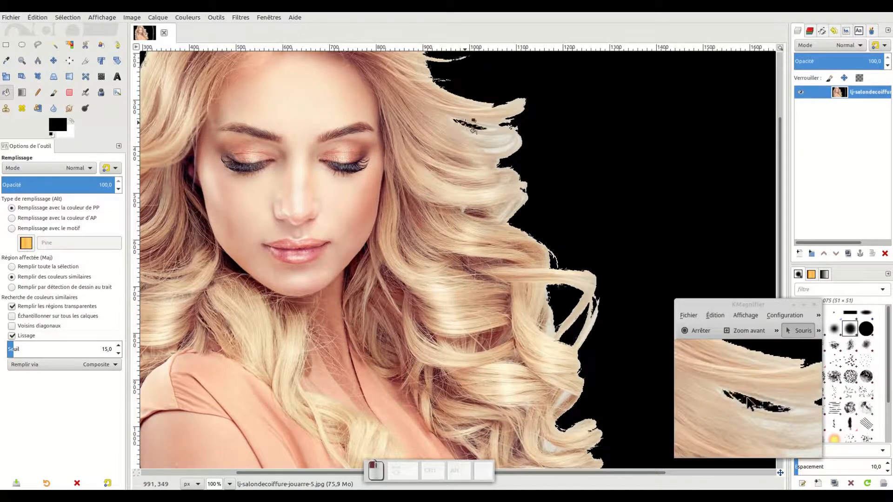
pyautogui.click(491, 149)
pyautogui.click(495, 138)
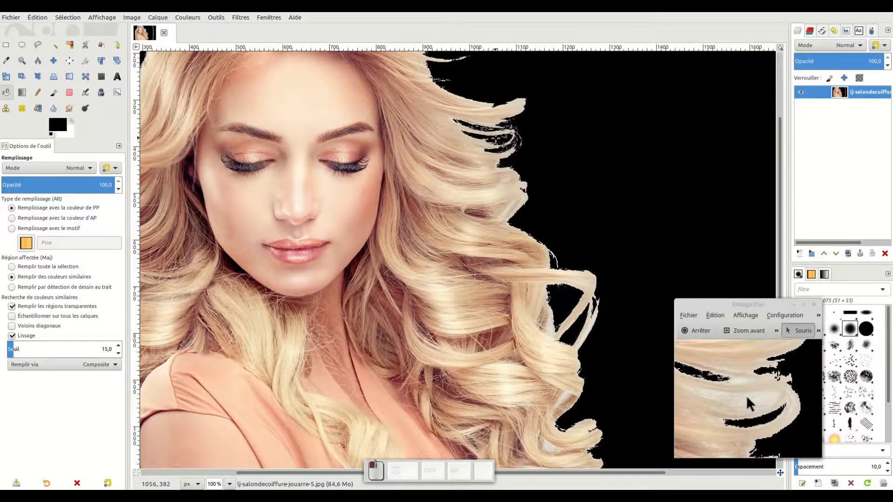
# Fill the remaining light gaps in and around the lower right curls with black
pyautogui.click(564, 399)
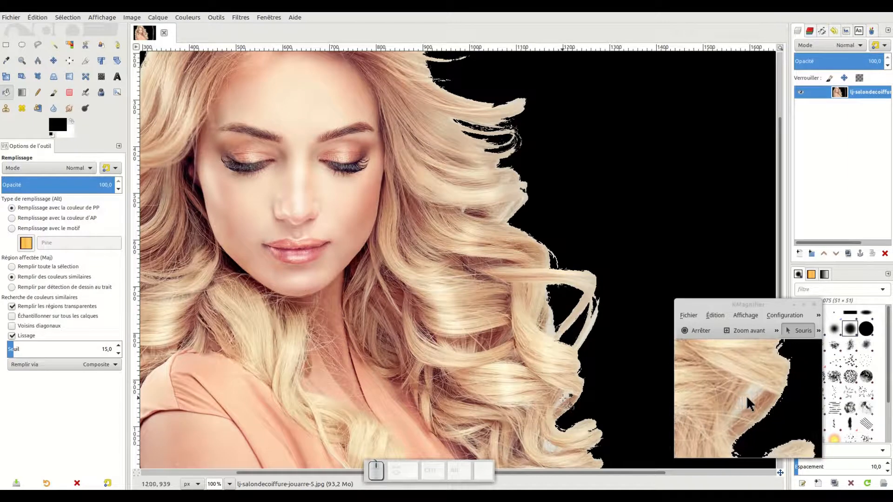
pyautogui.click(565, 400)
pyautogui.click(555, 447)
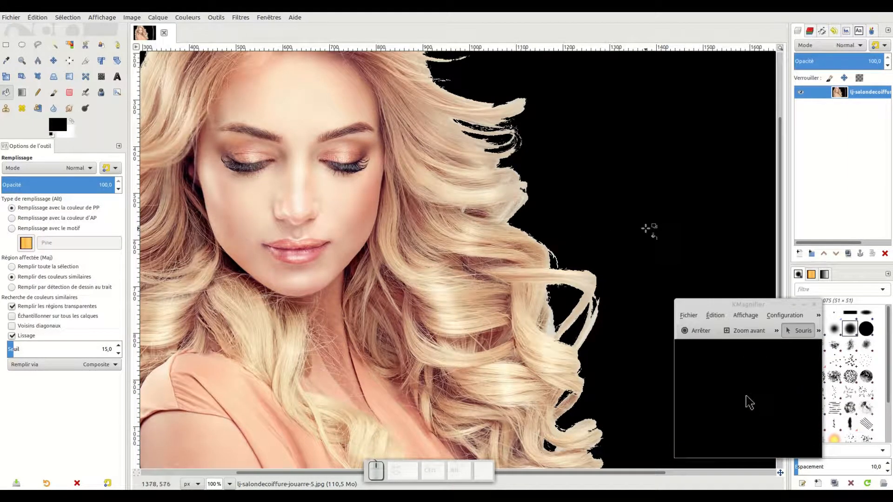
pyautogui.click(592, 325)
pyautogui.moveTo(777, 205); pyautogui.dragTo(779, 271)
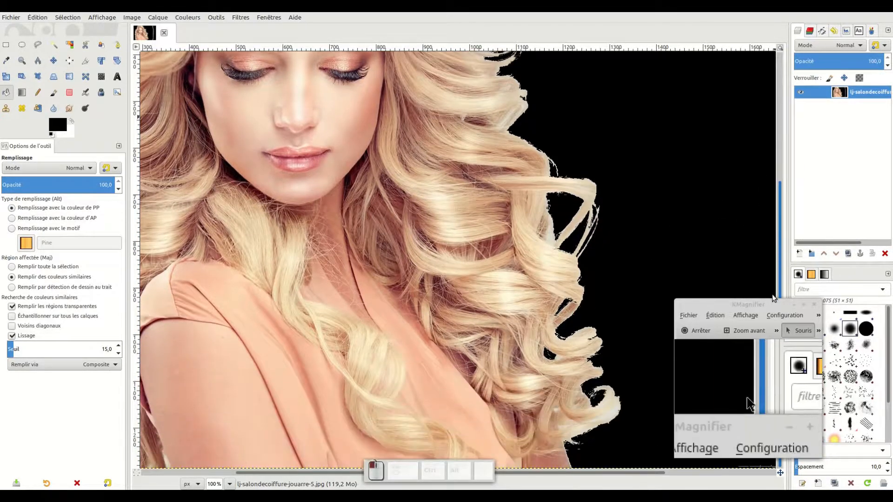
pyautogui.click(612, 410)
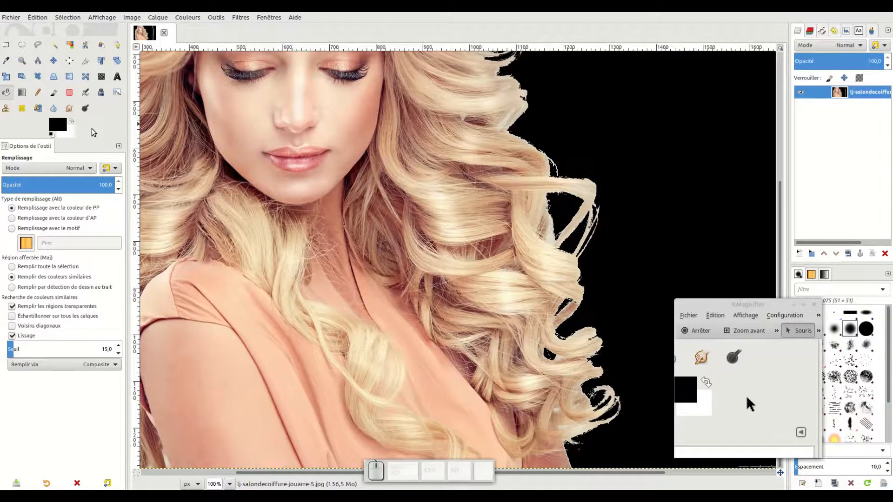
# Set the foreground colour to bright green, 20ff00
pyautogui.click(58, 124)
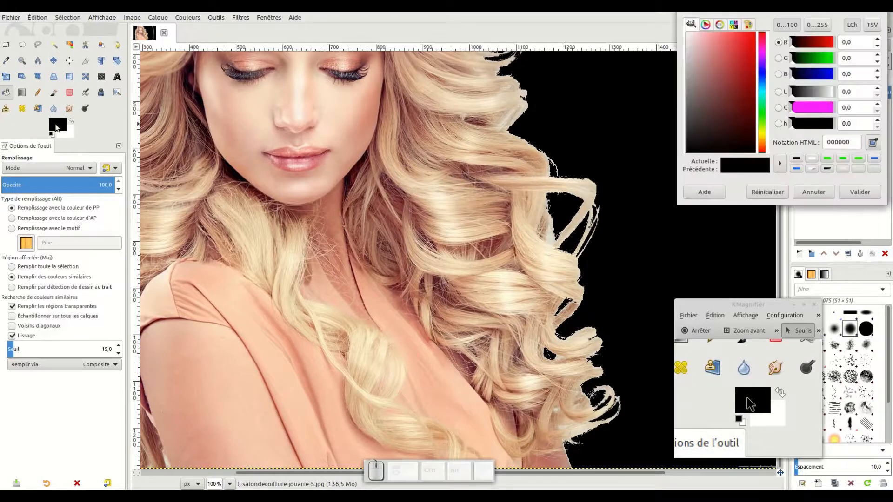
pyautogui.click(763, 115)
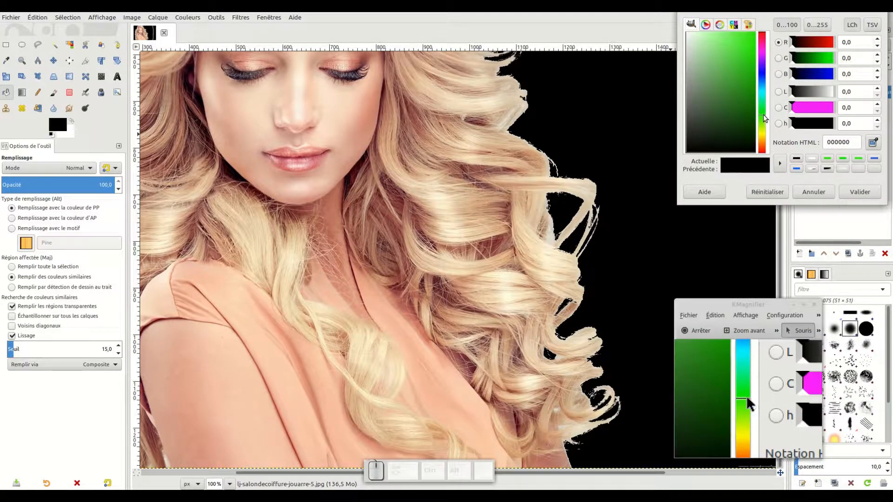
pyautogui.click(754, 33)
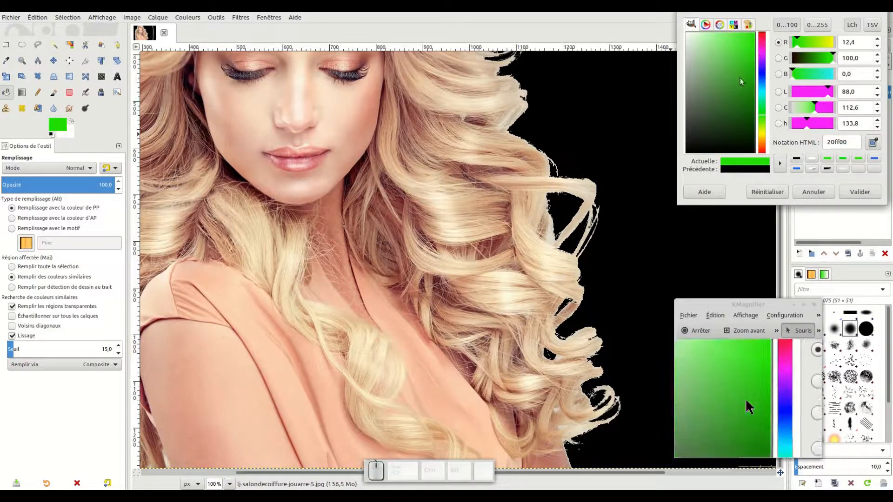
pyautogui.click(850, 195)
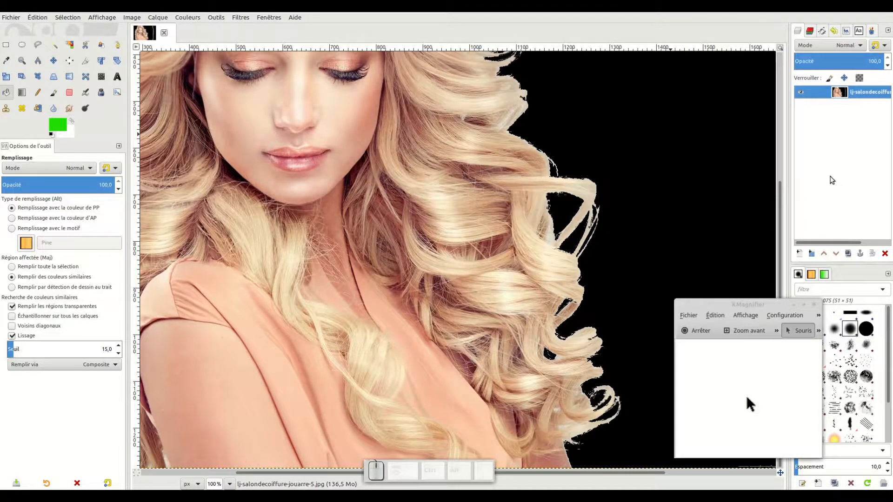
# Create a 2000 × 1287 px layer filled with the foreground colour and place it below the photo layer
pyautogui.click(799, 252)
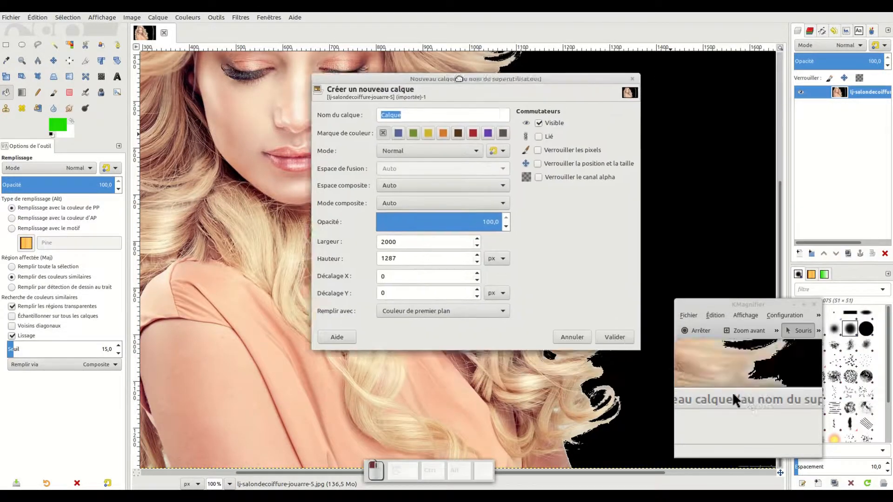
pyautogui.moveTo(459, 78); pyautogui.dragTo(443, 75)
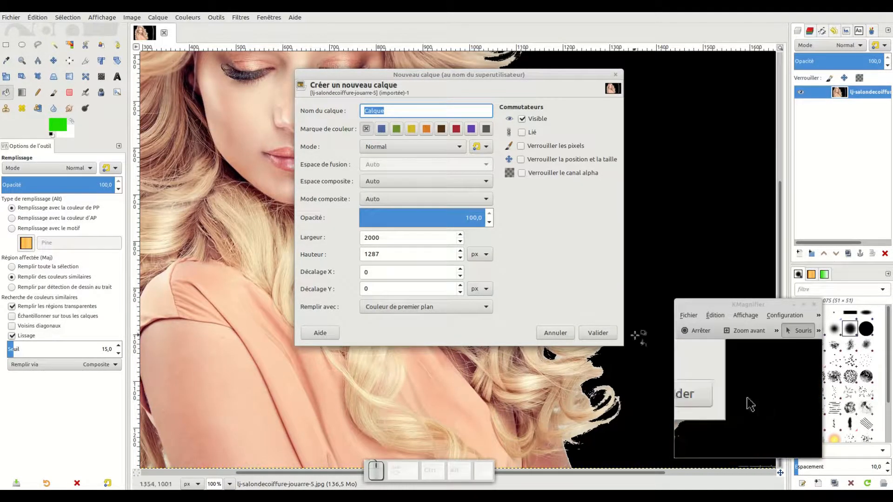
pyautogui.click(598, 333)
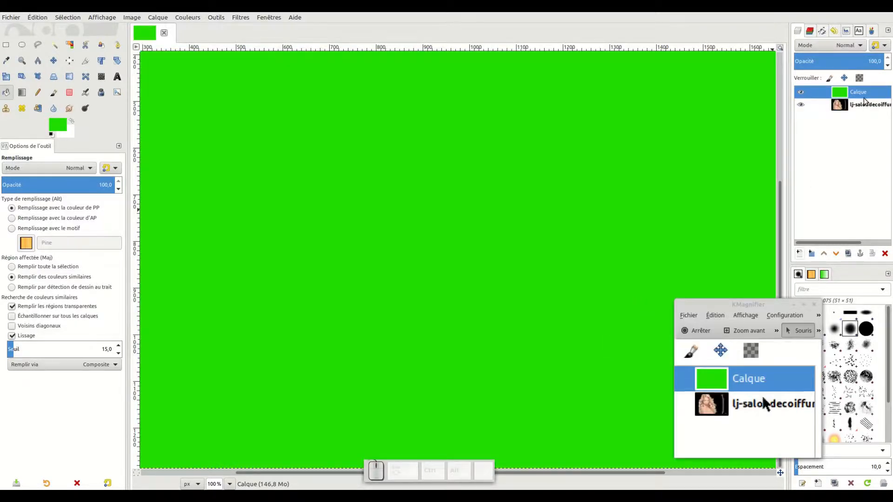
pyautogui.moveTo(857, 92); pyautogui.dragTo(859, 113)
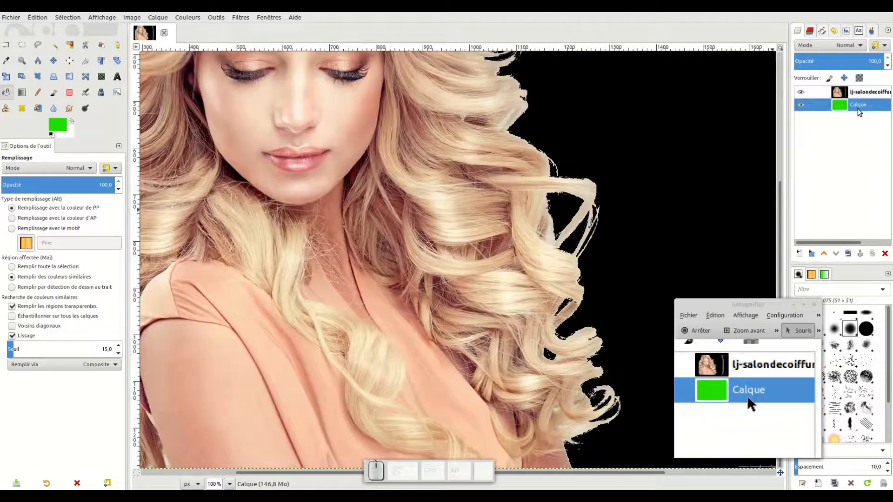
# Reset the foreground colour to black and fill the light gaps in the lower left hair on the photo layer
pyautogui.click(858, 96)
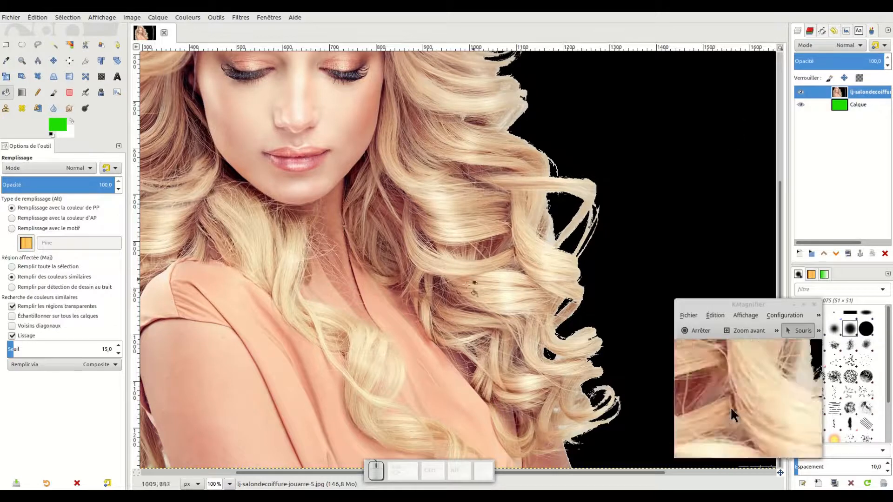
pyautogui.moveTo(540, 470); pyautogui.dragTo(441, 475)
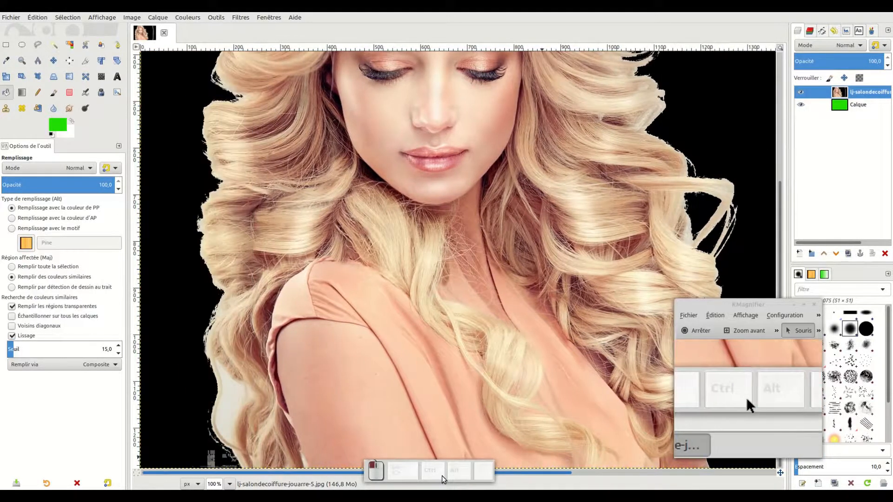
pyautogui.click(51, 134)
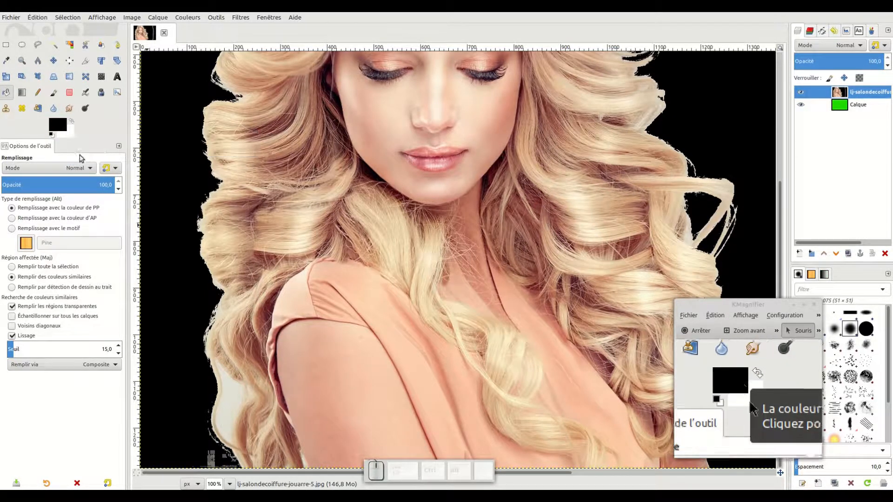
pyautogui.click(226, 393)
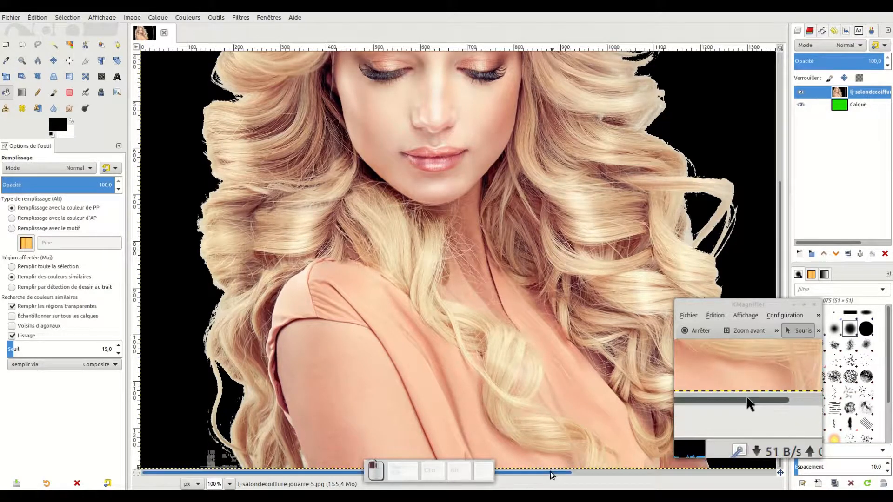
pyautogui.moveTo(551, 471); pyautogui.dragTo(603, 472)
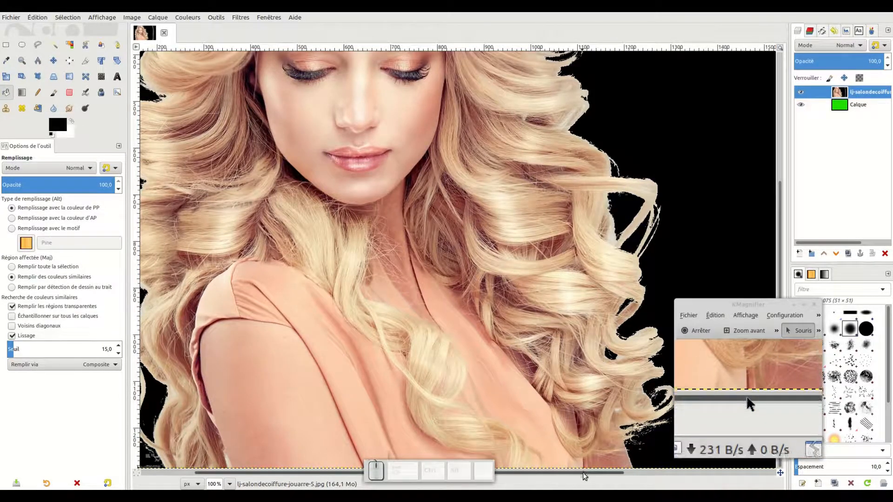
pyautogui.moveTo(582, 472); pyautogui.dragTo(539, 471)
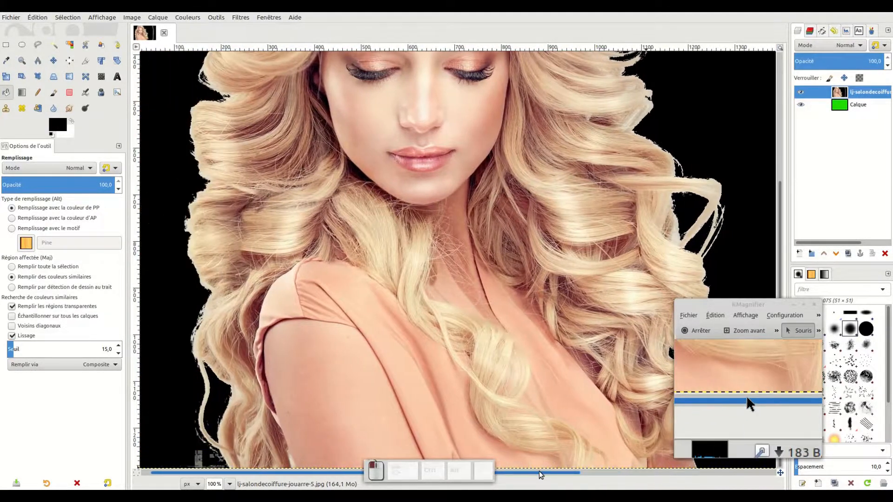
pyautogui.moveTo(780, 236); pyautogui.dragTo(782, 142)
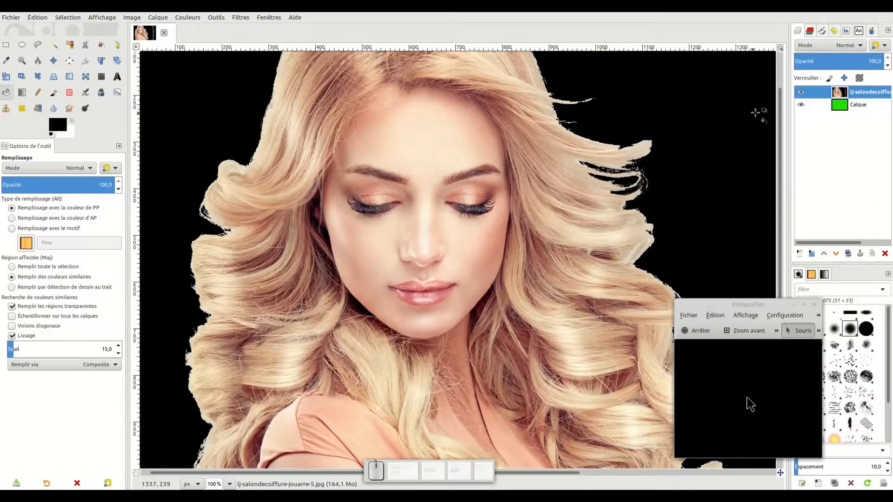
# Hide the red, green and blue channels and view each one alone to compare the hair contrast across the whole image
pyautogui.click(811, 32)
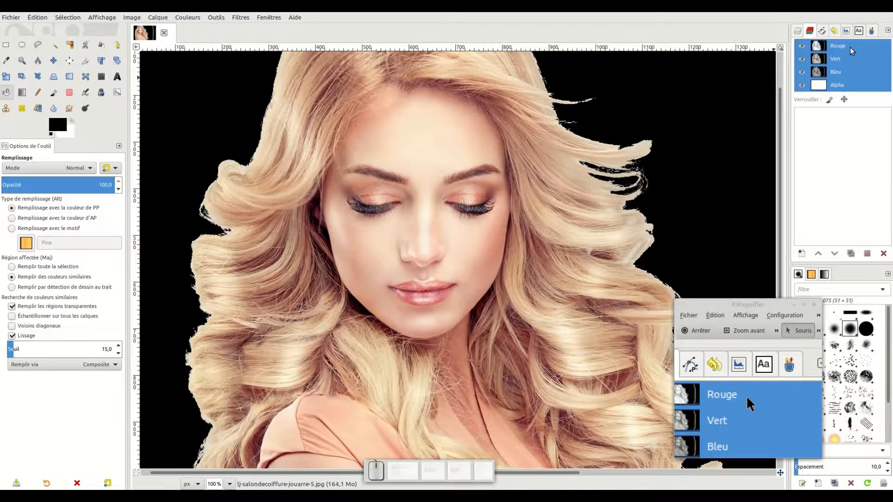
pyautogui.click(801, 45)
pyautogui.click(801, 59)
pyautogui.click(802, 72)
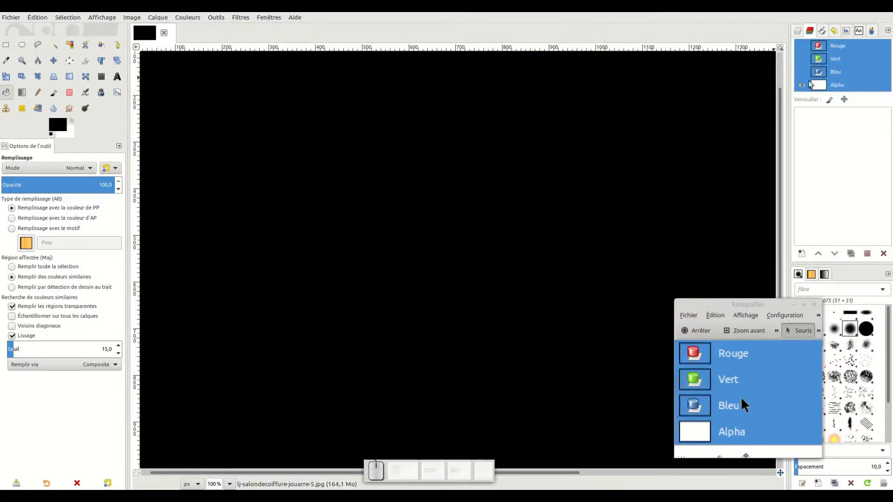
pyautogui.click(229, 484)
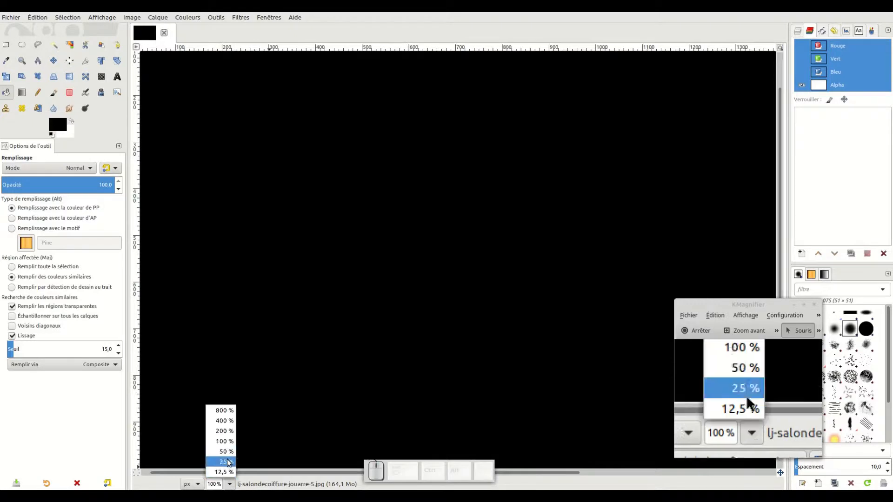
pyautogui.click(226, 451)
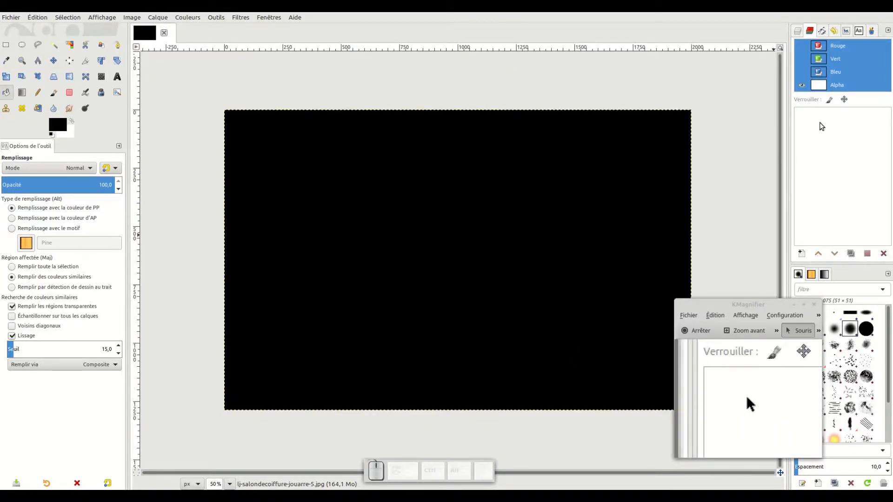
pyautogui.click(800, 45)
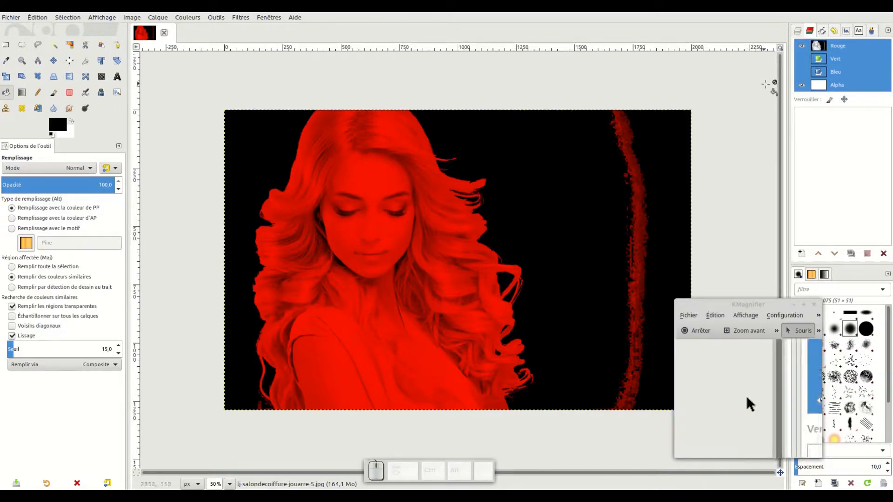
pyautogui.click(802, 45)
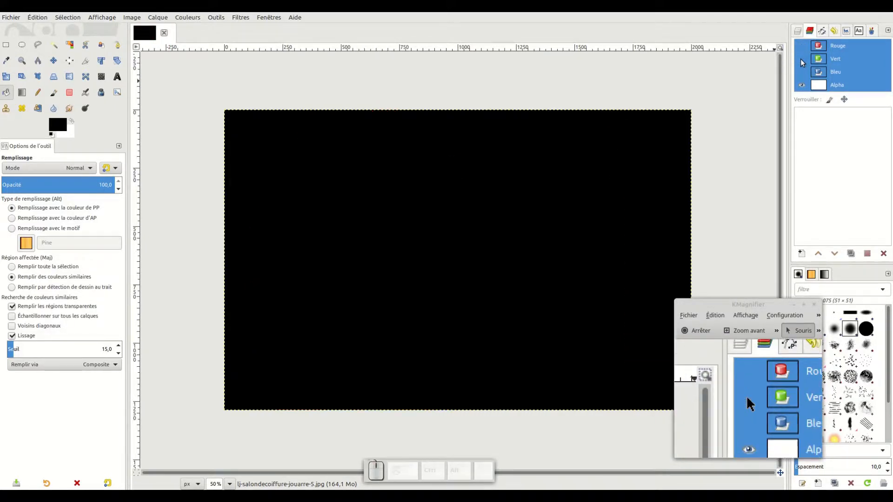
pyautogui.click(801, 59)
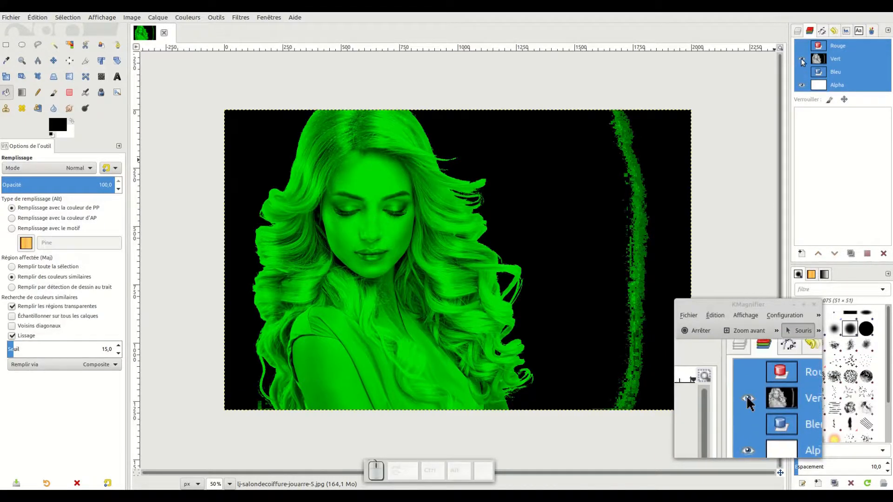
pyautogui.click(802, 59)
pyautogui.click(802, 73)
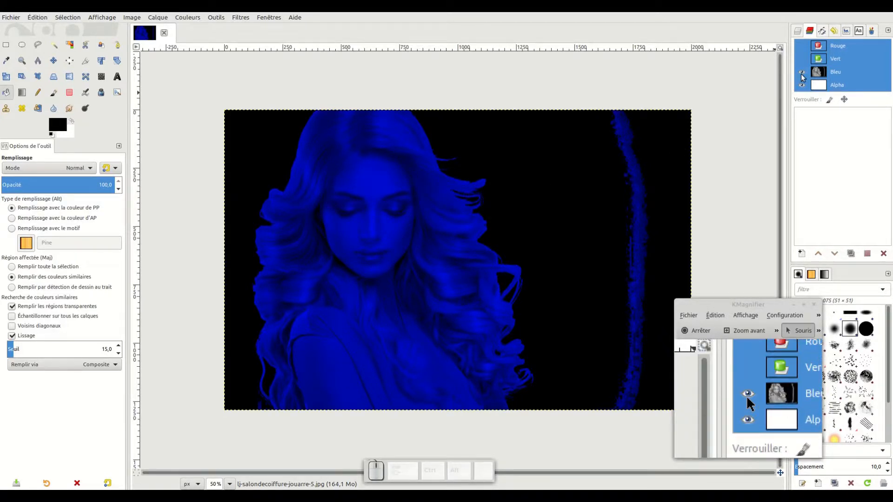
pyautogui.click(800, 73)
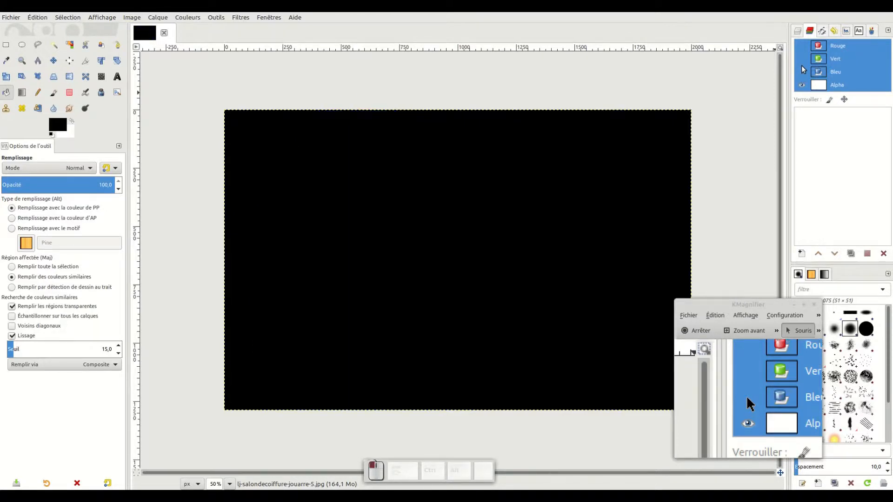
# Duplicate the green channel (Vert) and make the red and blue channels visible again
pyautogui.click(801, 59)
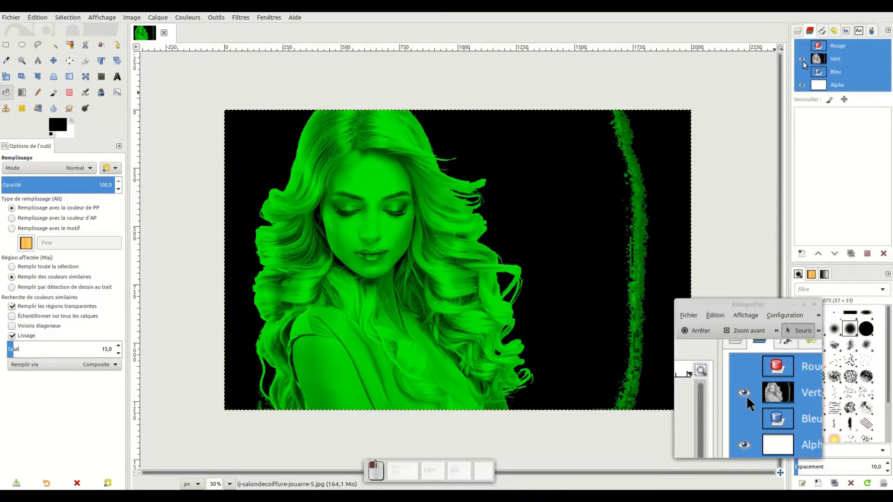
pyautogui.click(837, 60)
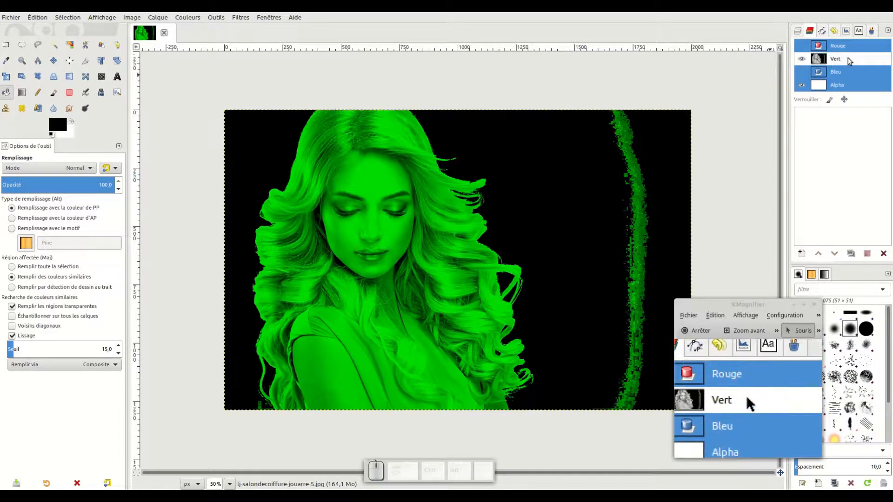
pyautogui.click(847, 58)
pyautogui.click(847, 58)
pyautogui.rightClick(848, 57)
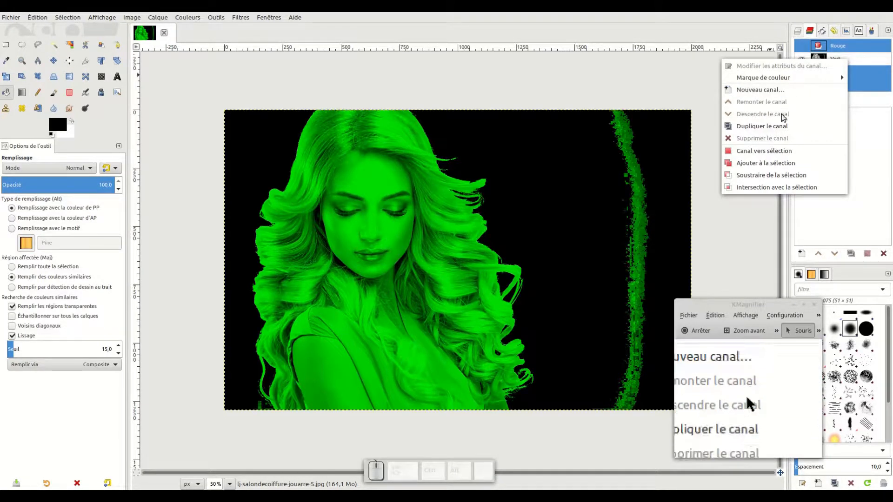
pyautogui.click(755, 127)
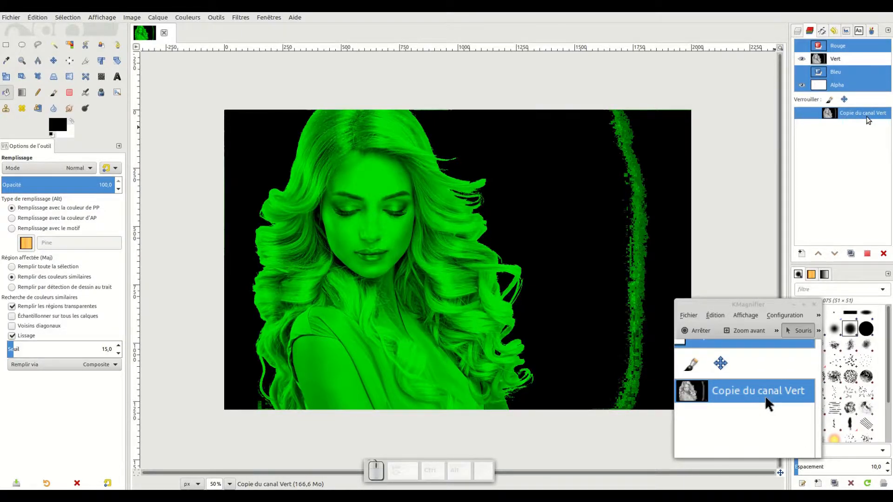
pyautogui.click(802, 46)
pyautogui.click(801, 72)
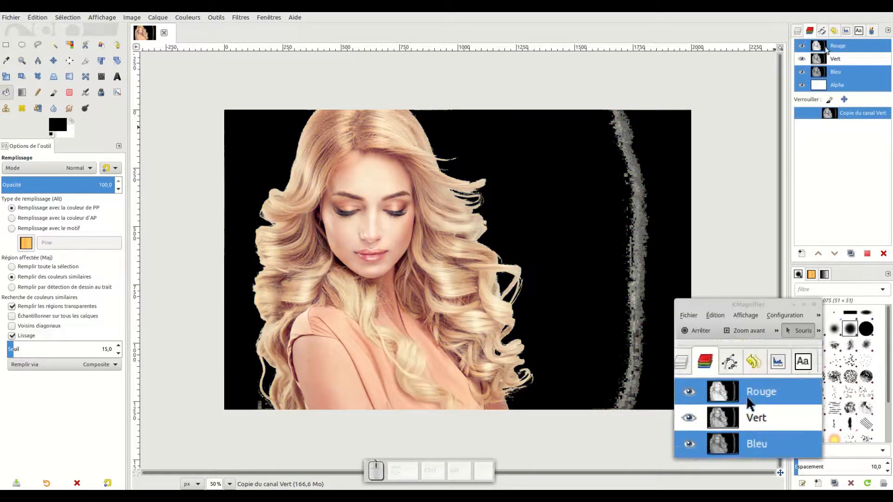
# Add a layer mask to the photo layer, initialised from the channel Copie du canal Vert without inversion
pyautogui.click(797, 32)
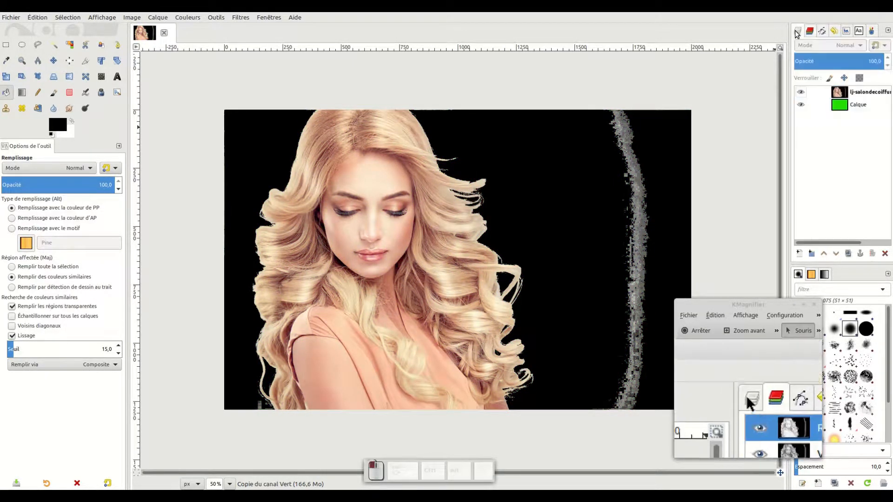
pyautogui.click(866, 93)
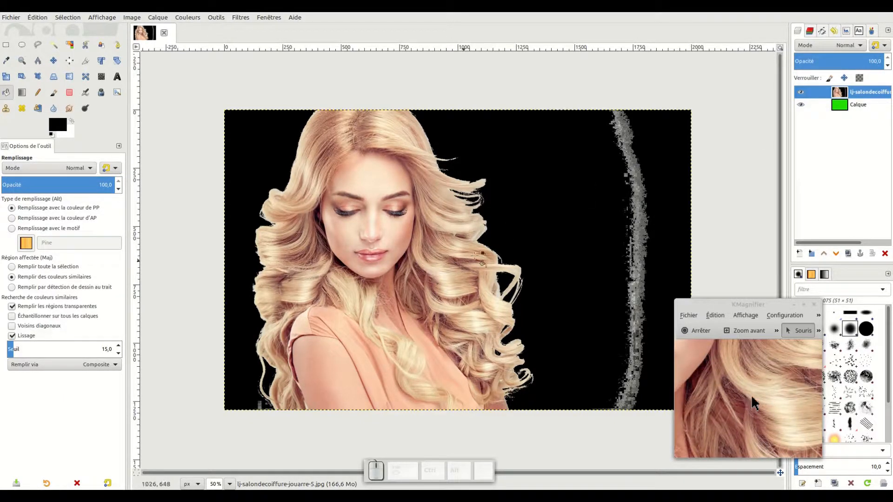
pyautogui.rightClick(854, 91)
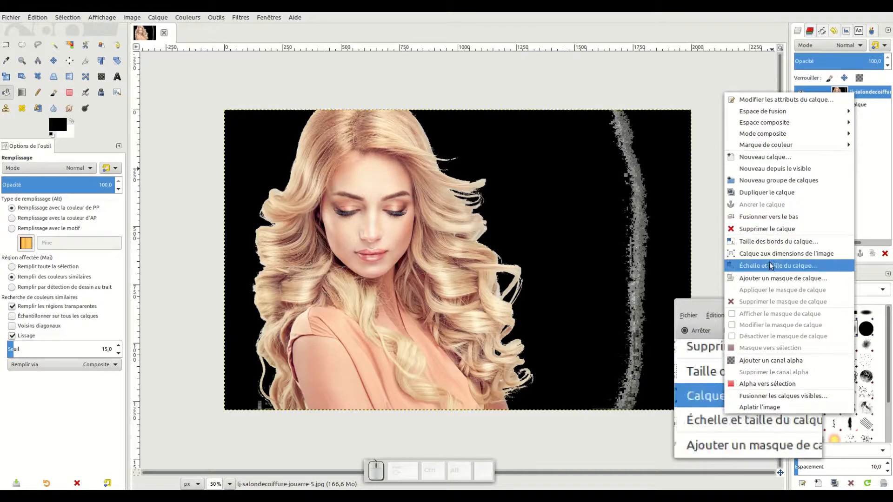
pyautogui.click(770, 279)
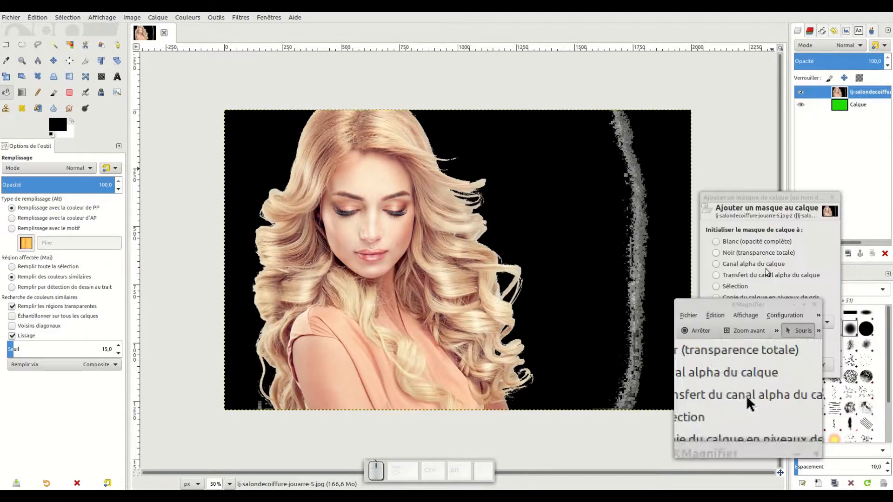
pyautogui.moveTo(604, 117); pyautogui.dragTo(596, 109)
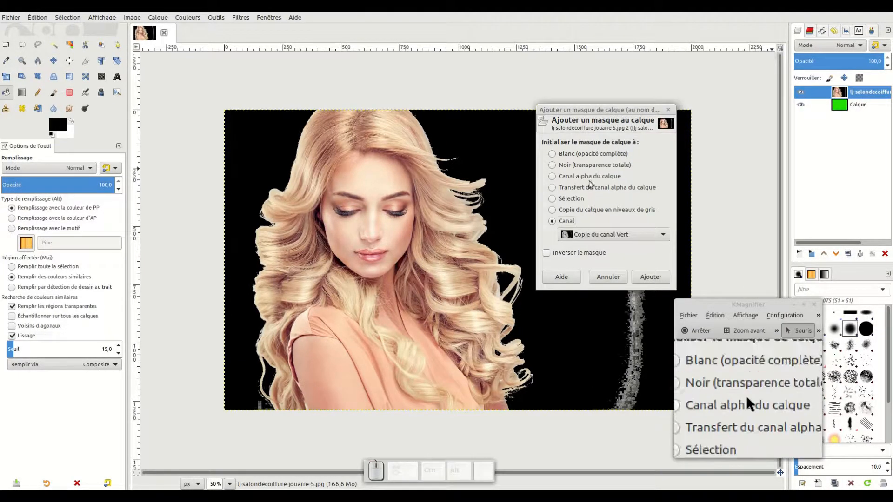
pyautogui.click(563, 154)
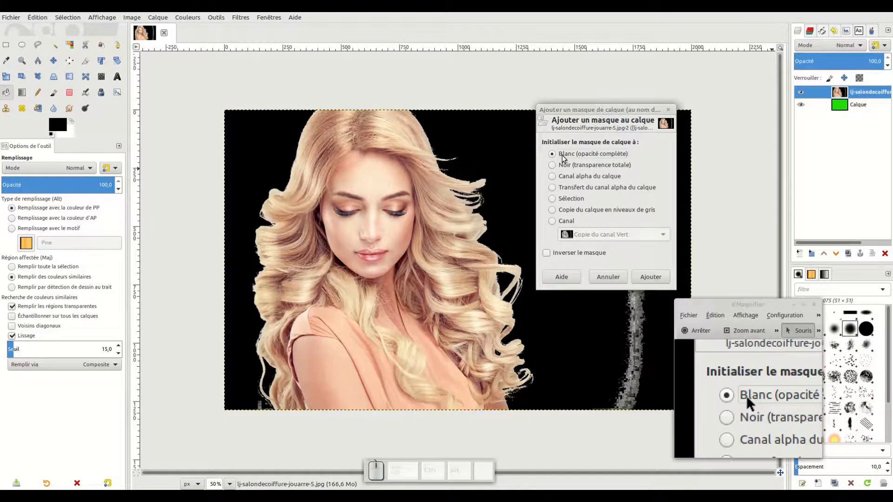
pyautogui.click(565, 221)
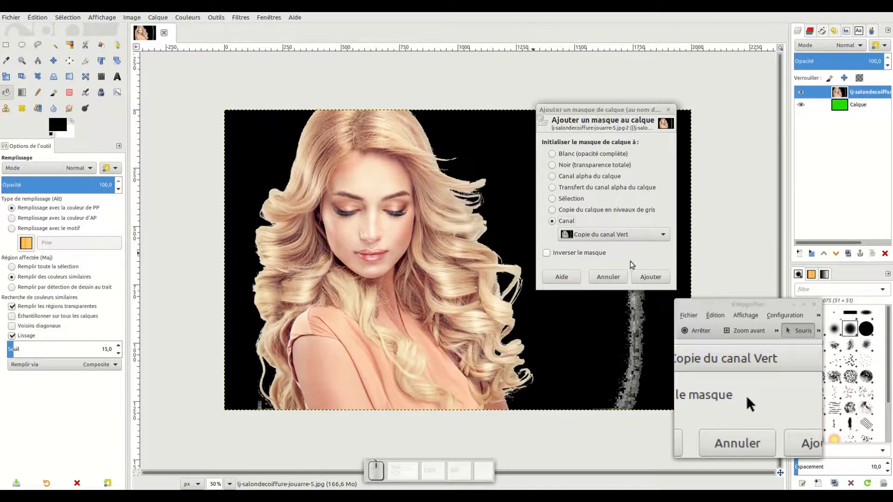
pyautogui.click(649, 277)
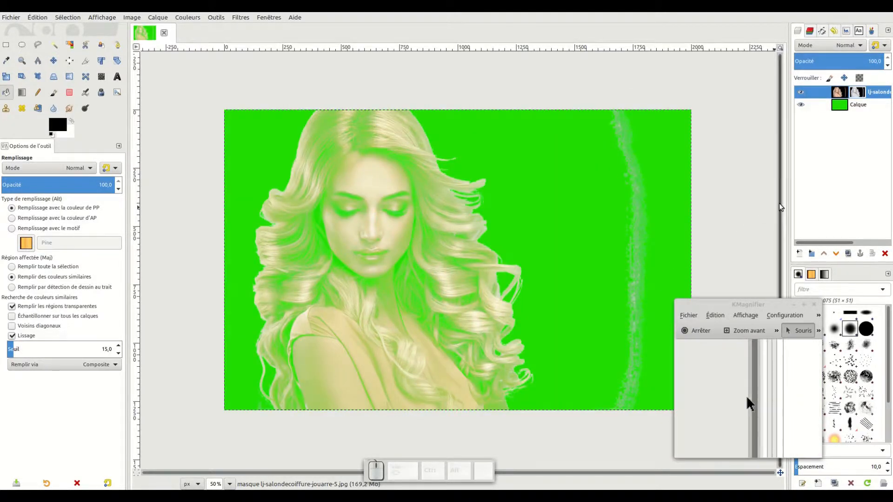
# Hide the green layer and raise the input gamma to 9.89 in Levels on the photo's layer mask
pyautogui.click(800, 105)
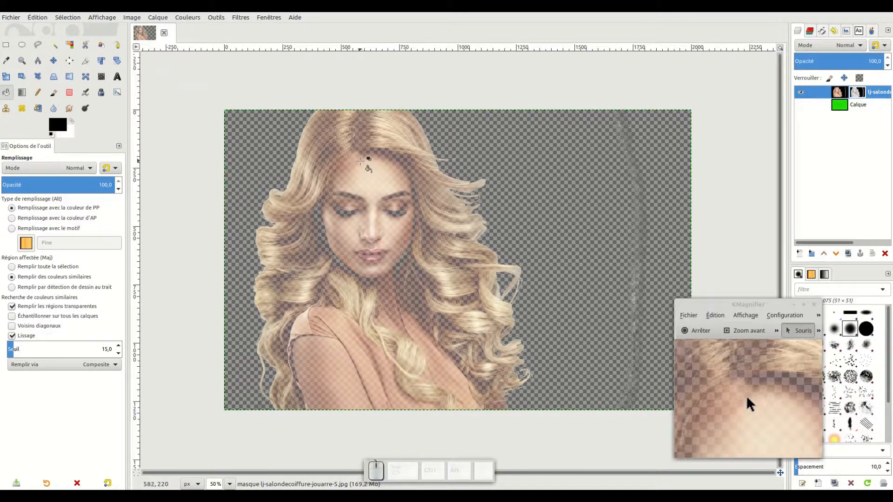
pyautogui.click(187, 18)
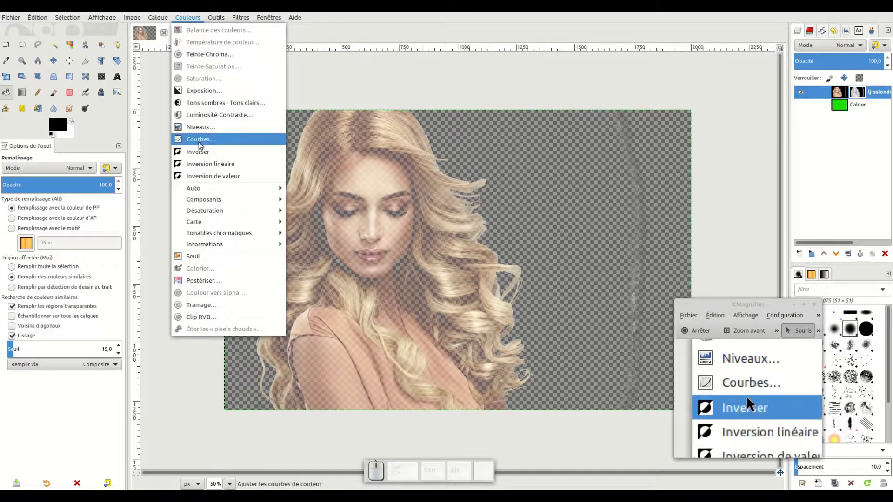
pyautogui.click(200, 127)
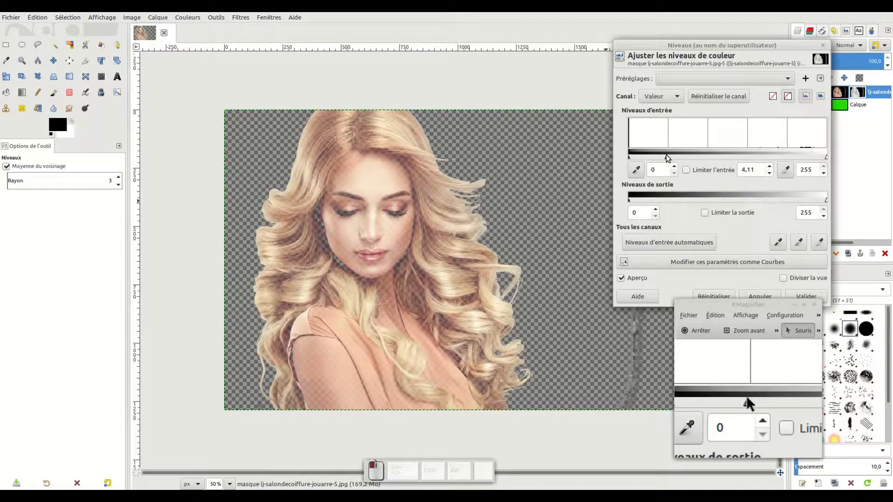
pyautogui.moveTo(680, 155); pyautogui.dragTo(629, 159)
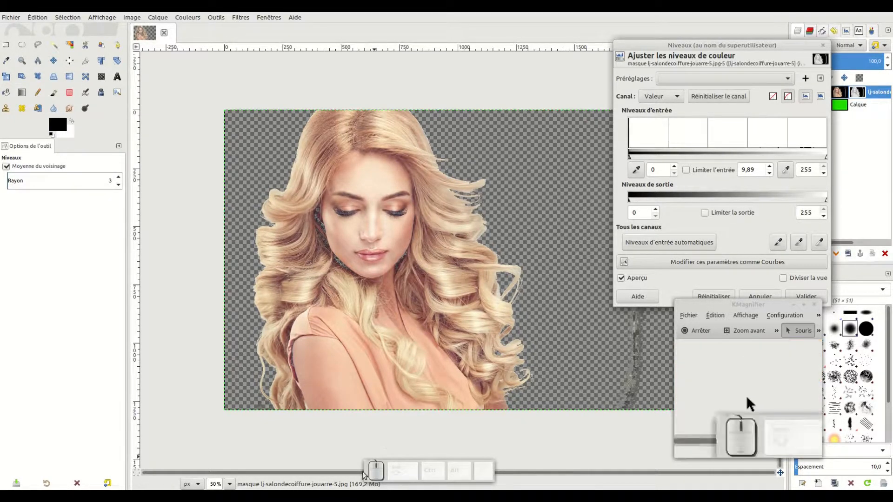
# Lower the Levels white input point to 2 and apply the adjustment to the layer mask
pyautogui.click(229, 484)
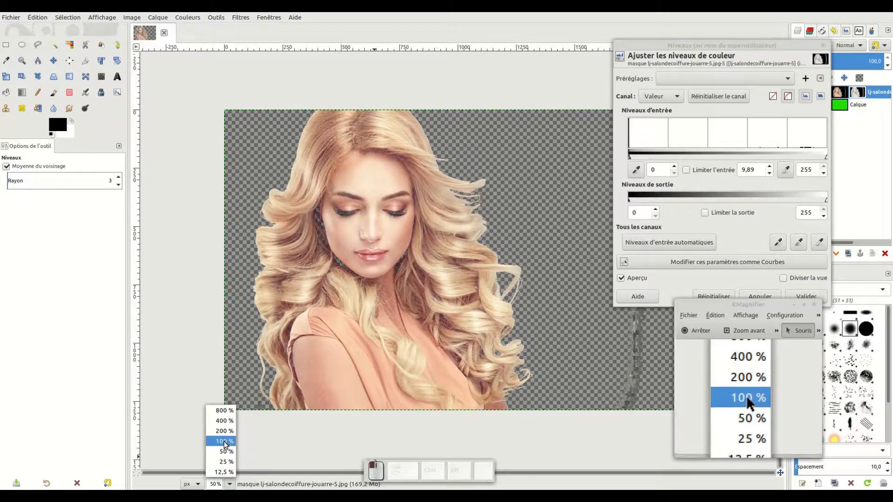
pyautogui.click(219, 444)
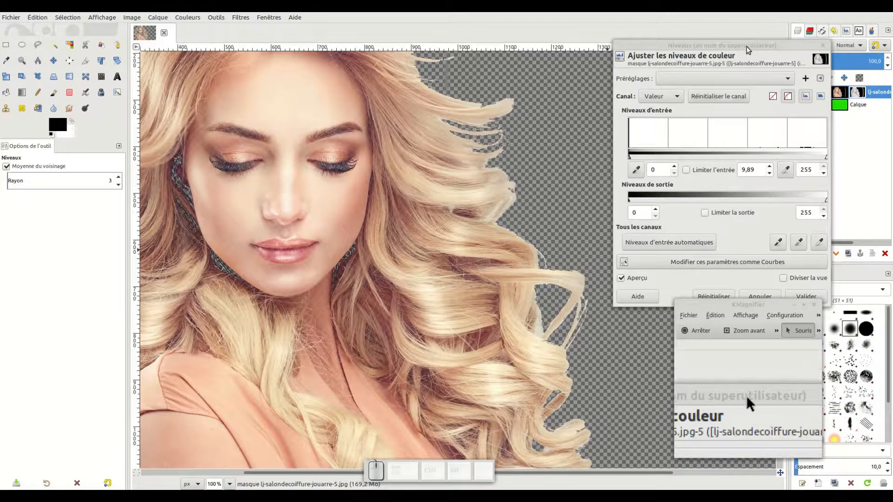
pyautogui.moveTo(743, 47); pyautogui.dragTo(651, 48)
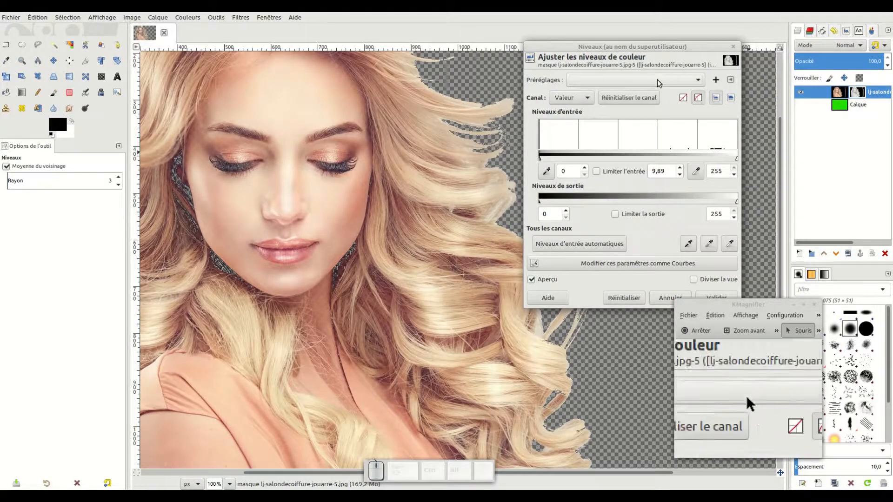
pyautogui.moveTo(641, 48); pyautogui.dragTo(708, 39)
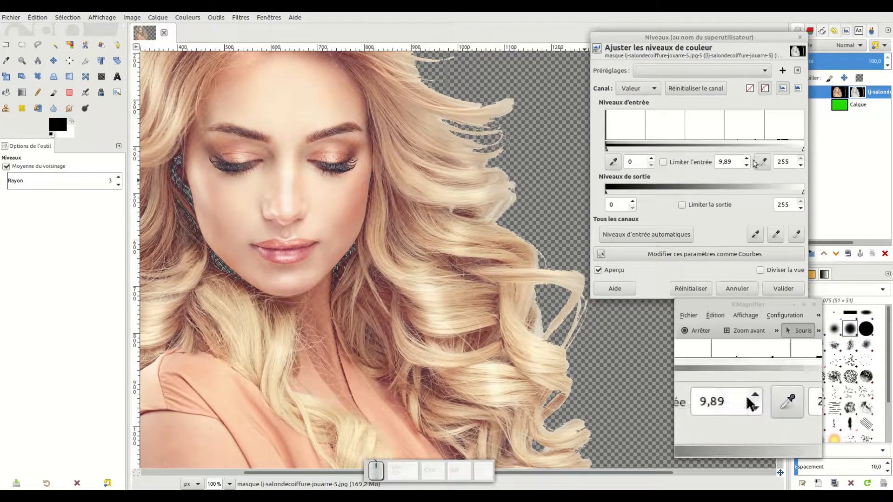
pyautogui.moveTo(802, 153); pyautogui.dragTo(645, 149)
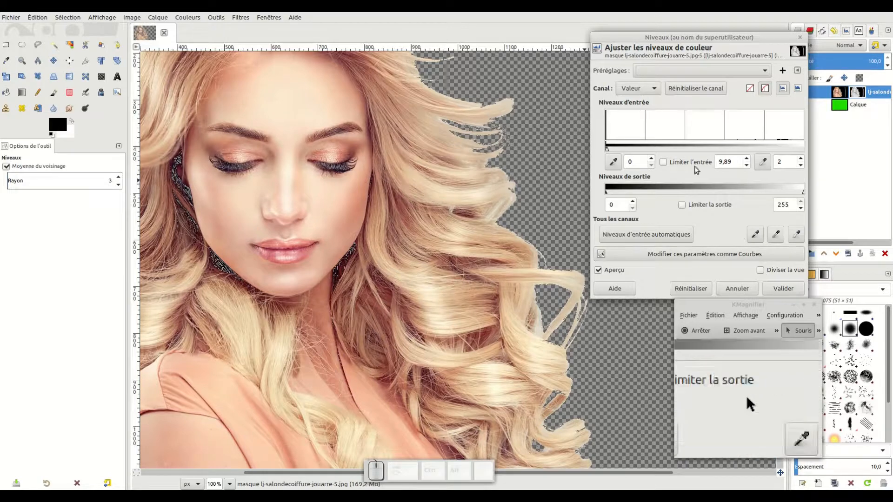
pyautogui.click(772, 288)
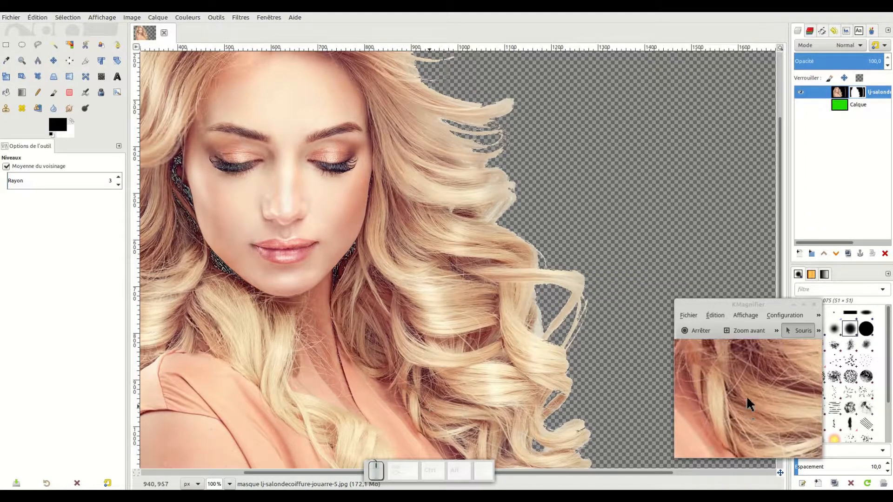
# Set the view to 200 % around the face and make the photo layer's mask the active target
pyautogui.moveTo(314, 473); pyautogui.dragTo(225, 476)
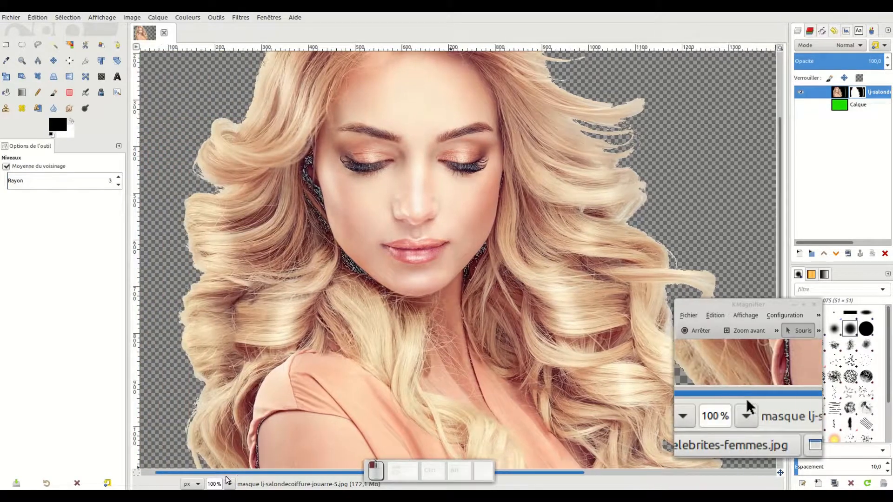
pyautogui.moveTo(780, 197); pyautogui.dragTo(777, 161)
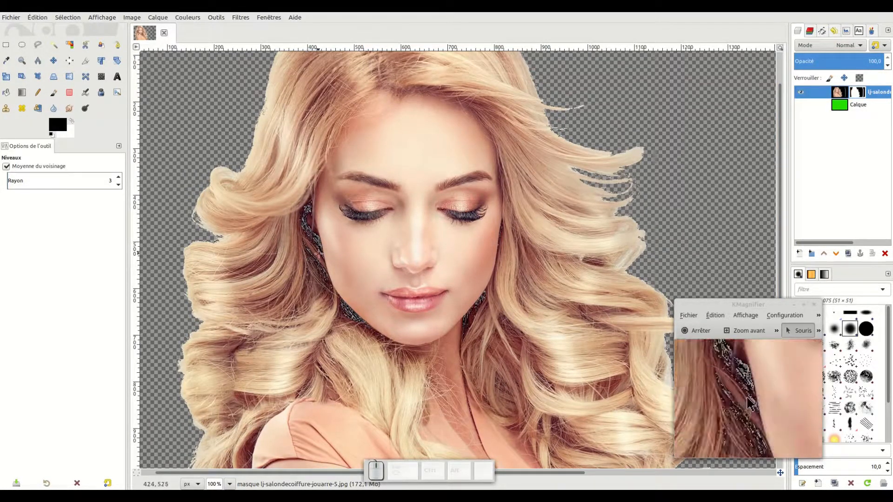
pyautogui.click(230, 484)
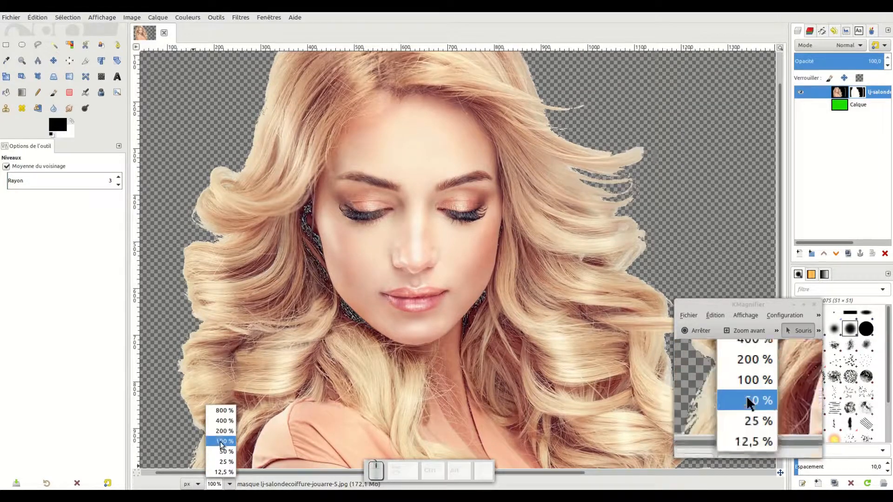
pyautogui.click(222, 435)
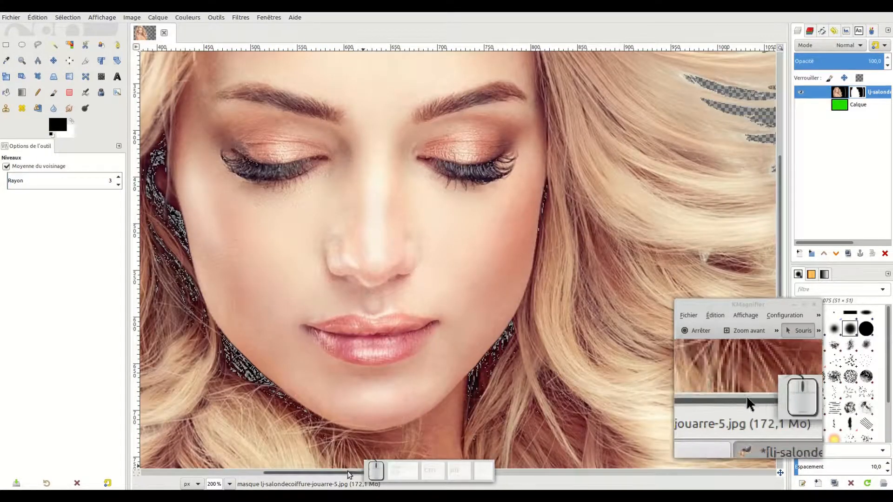
pyautogui.moveTo(347, 471); pyautogui.dragTo(302, 476)
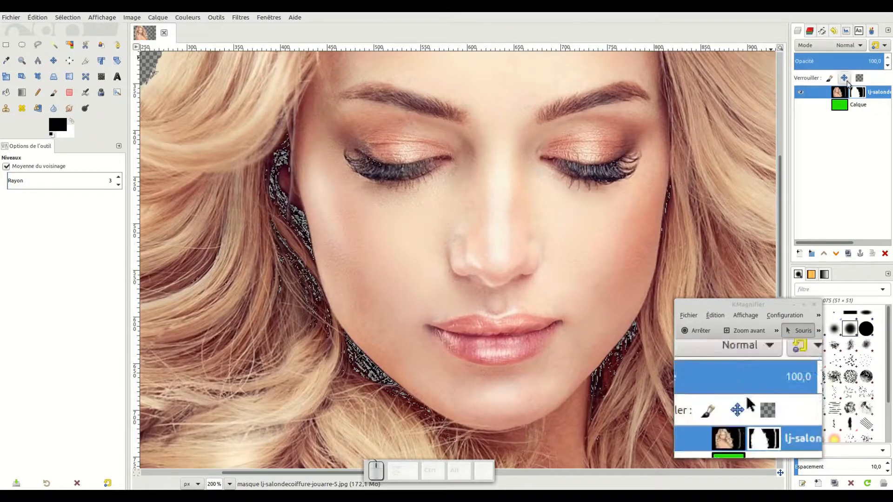
pyautogui.click(857, 93)
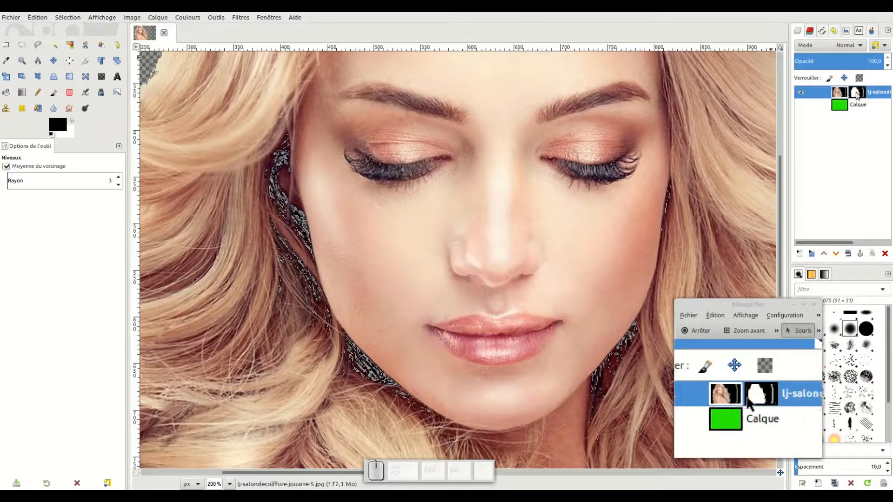
pyautogui.click(858, 93)
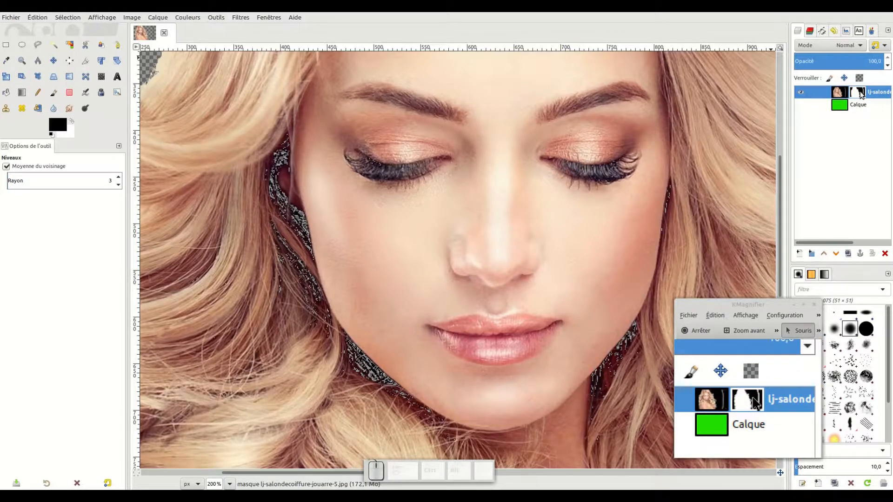
# Set up the Paintbrush with the 2. Hardness 075 brush at size 51
pyautogui.click(55, 95)
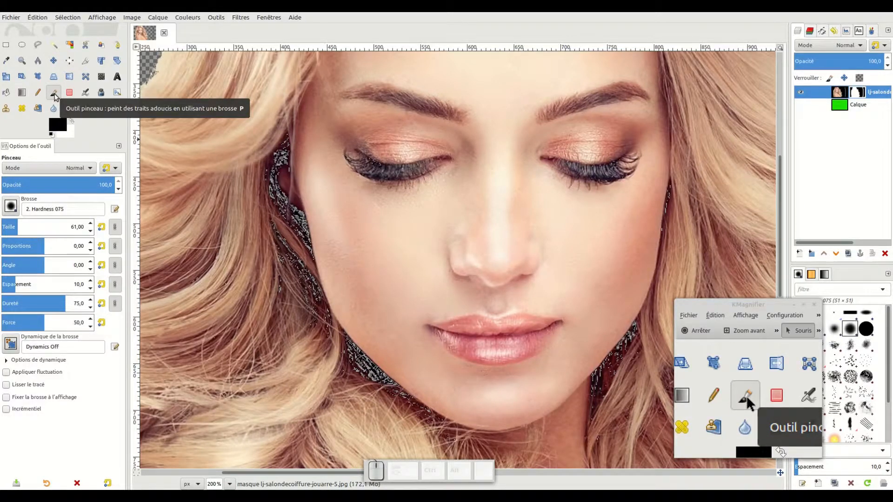
pyautogui.click(11, 206)
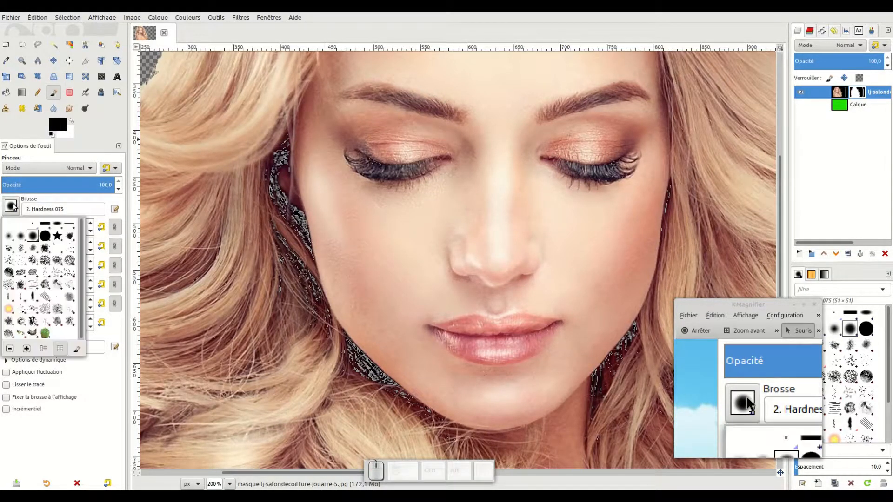
pyautogui.click(45, 237)
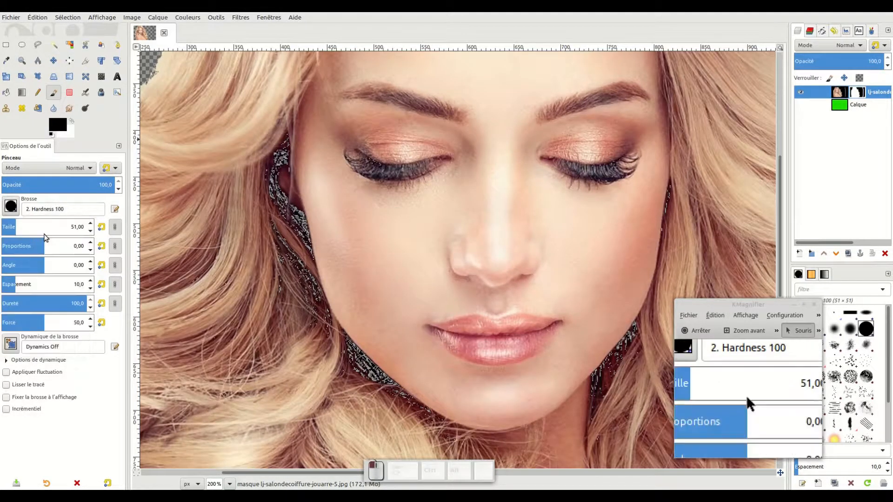
pyautogui.click(14, 207)
pyautogui.click(33, 234)
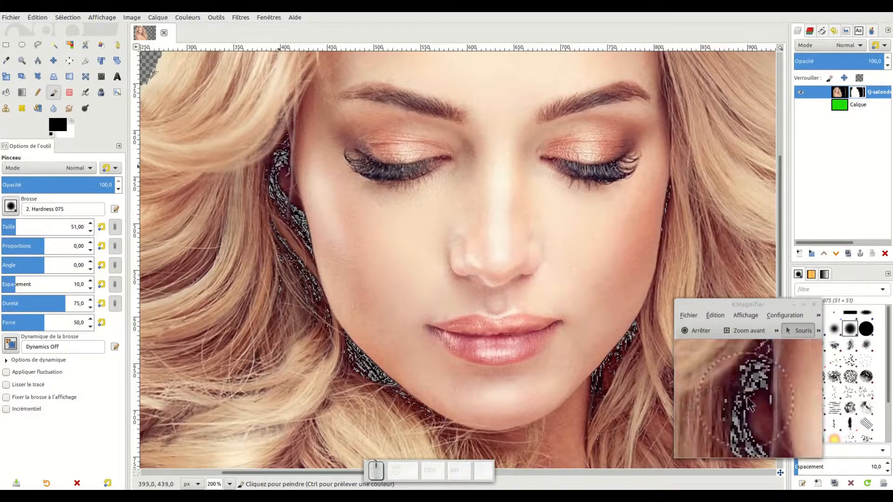
# Switch the foreground colour to white and paint the mask over the speckled holes along the ear, cheeks and jawline
pyautogui.moveTo(279, 158); pyautogui.dragTo(272, 182)
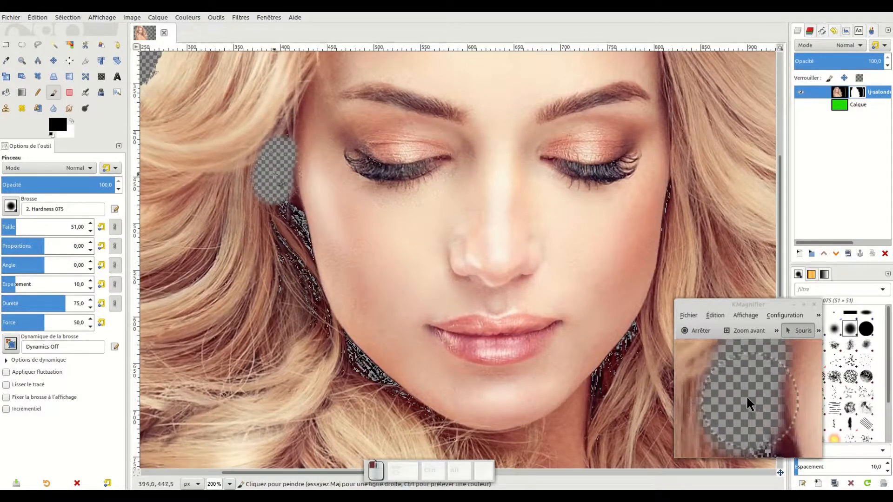
pyautogui.hotkey('ctrl', 'z')
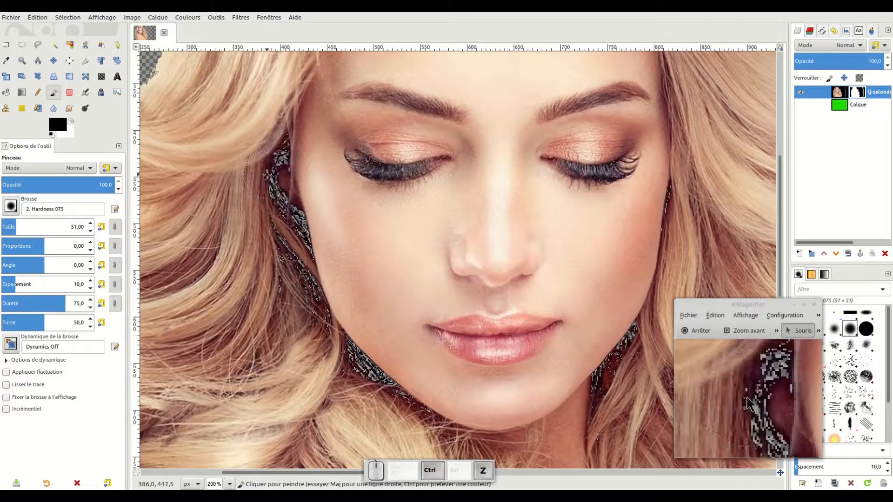
pyautogui.click(72, 121)
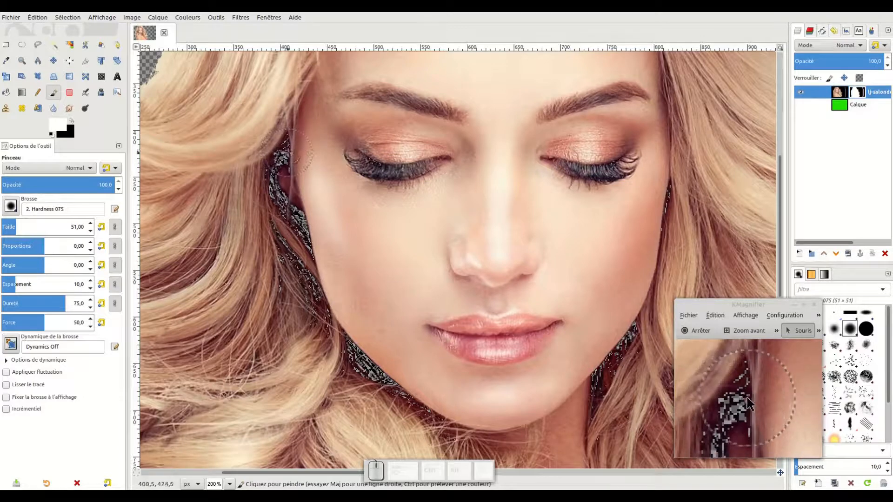
pyautogui.moveTo(289, 151)
pyautogui.mouseDown()
pyautogui.moveTo(276, 188)
pyautogui.moveTo(320, 305)
pyautogui.moveTo(276, 263)
pyautogui.moveTo(343, 350)
pyautogui.moveTo(318, 300)
pyautogui.moveTo(350, 348)
pyautogui.moveTo(416, 393)
pyautogui.moveTo(377, 354)
pyautogui.moveTo(430, 417)
pyautogui.moveTo(508, 404)
pyautogui.moveTo(557, 359)
pyautogui.moveTo(610, 366)
pyautogui.moveTo(653, 297)
pyautogui.moveTo(680, 130)
pyautogui.moveTo(665, 241)
pyautogui.moveTo(594, 424)
pyautogui.moveTo(620, 419)
pyautogui.moveTo(644, 395)
pyautogui.moveTo(650, 411)
pyautogui.moveTo(678, 279)
pyautogui.mouseUp()
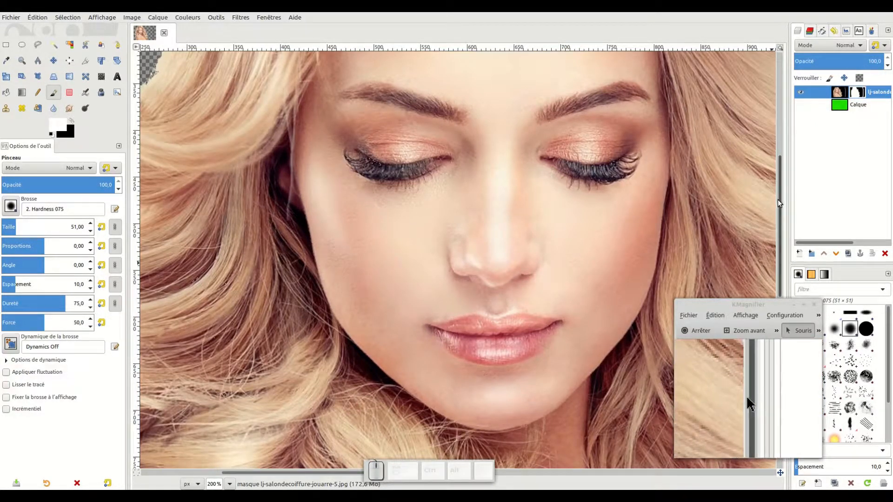
# Paint the mask white over the holes along the sleeve's armhole and the hair beside the arm
pyautogui.moveTo(777, 199); pyautogui.dragTo(780, 355)
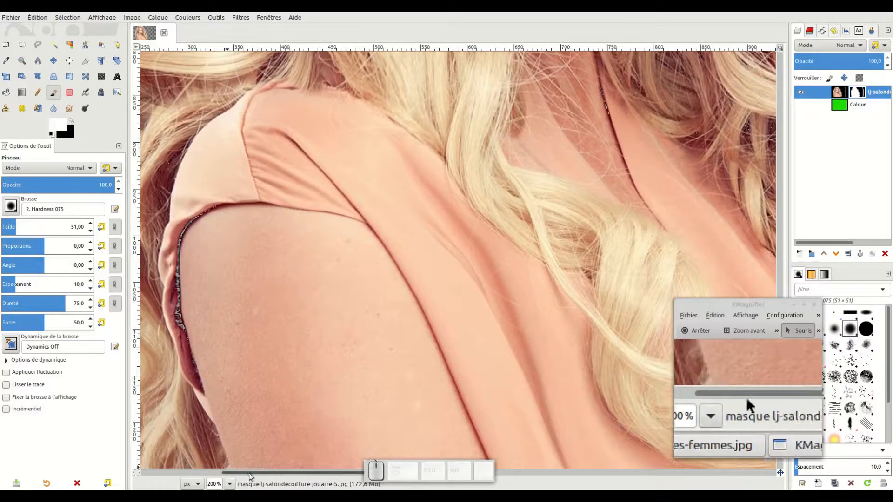
pyautogui.moveTo(249, 473); pyautogui.dragTo(203, 473)
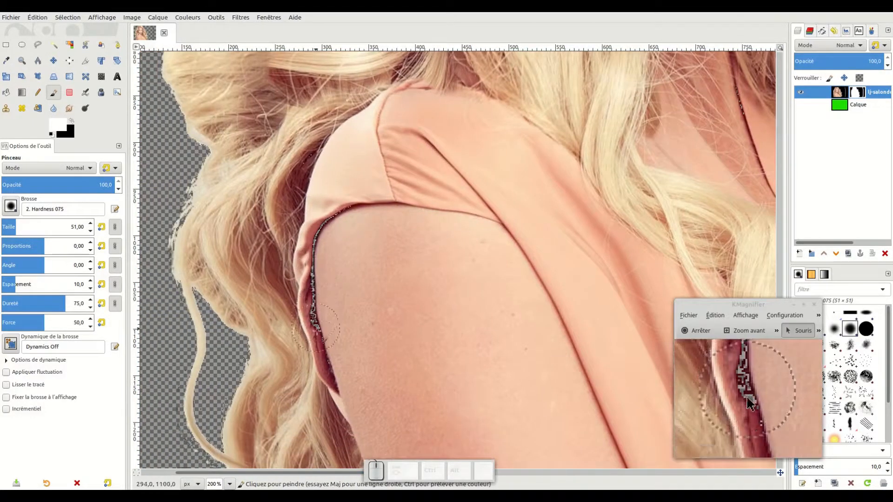
pyautogui.moveTo(316, 328); pyautogui.dragTo(318, 217)
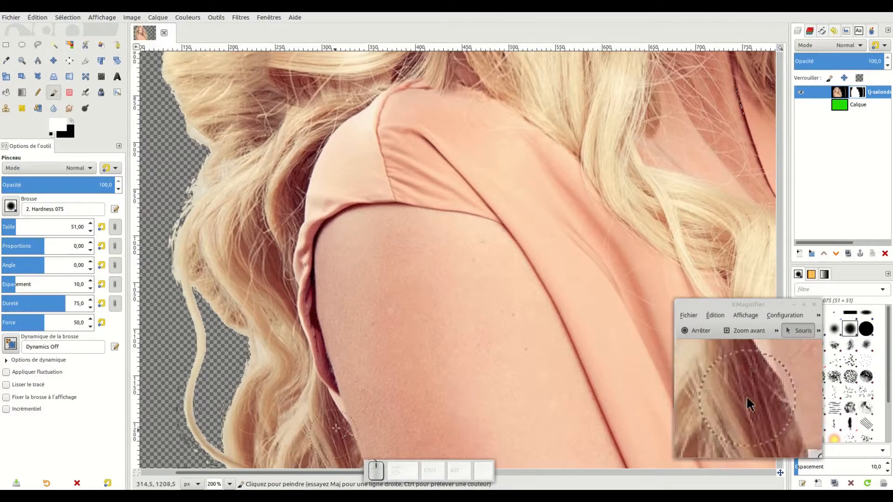
pyautogui.moveTo(341, 472); pyautogui.dragTo(341, 472)
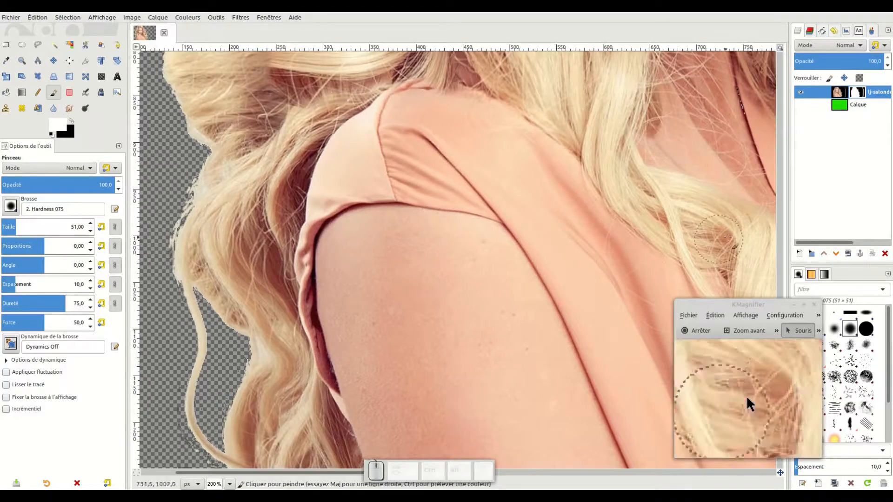
# Show the green layer Calque again behind the cut-out to reveal remaining holes in the mask
pyautogui.scroll(10, 780, 228)
pyautogui.scroll(-10, 780, 228)
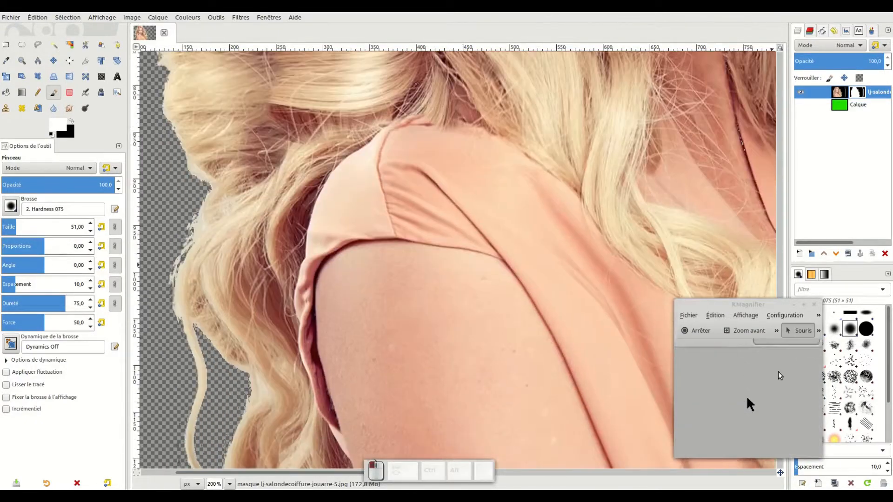
pyautogui.scroll(-3, 779, 375)
pyautogui.click(514, 472)
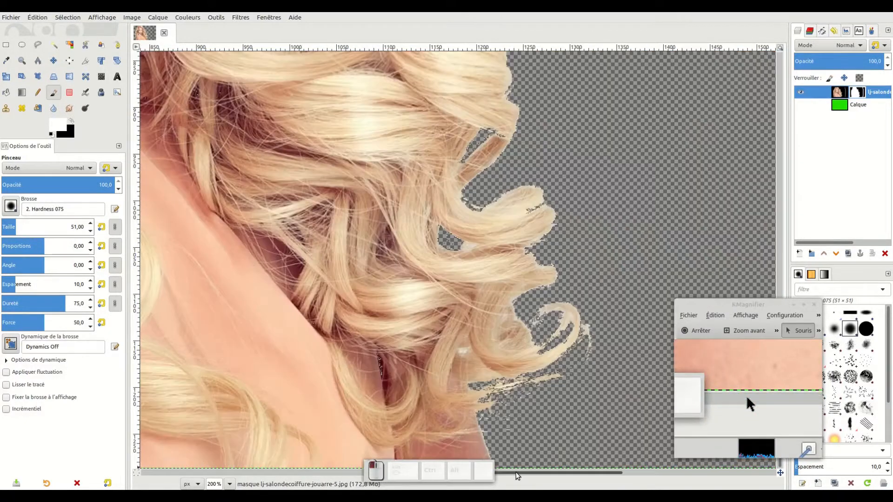
pyautogui.moveTo(515, 472)
pyautogui.mouseDown()
pyautogui.moveTo(420, 470)
pyautogui.moveTo(508, 471)
pyautogui.mouseUp()
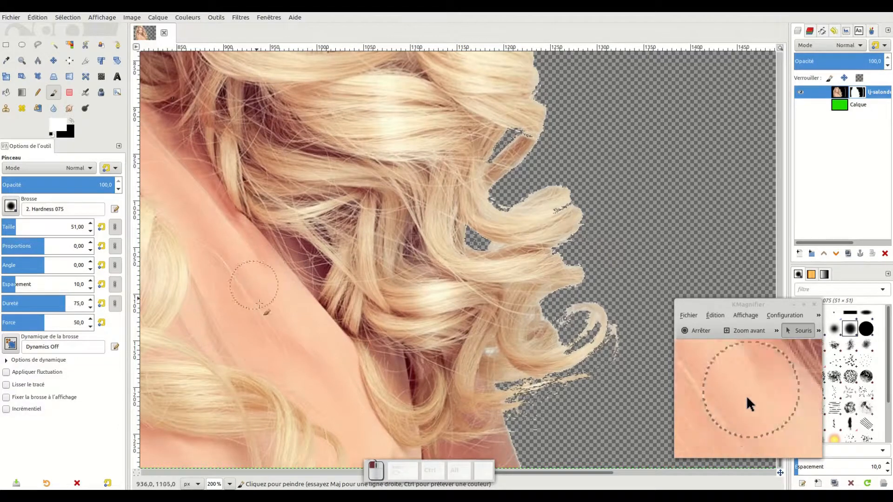
pyautogui.click(801, 106)
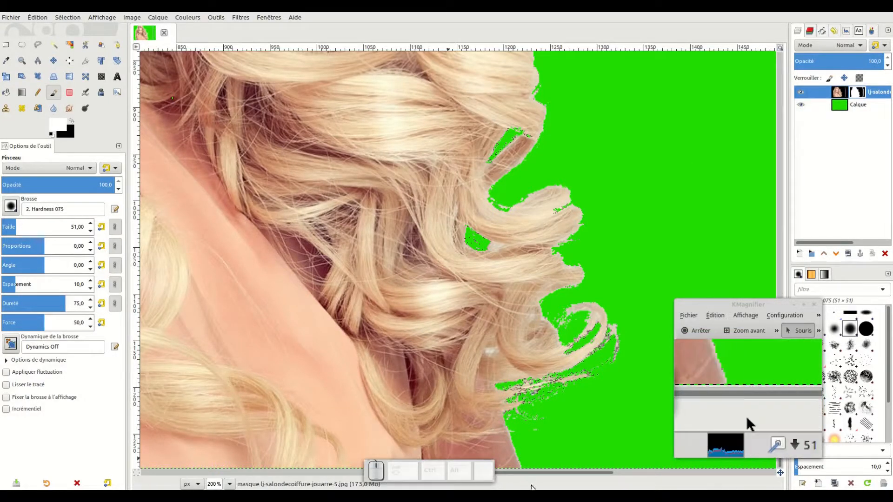
# Paint the mask white over the green specks in both eyes' lashes and briefly view the image channels
pyautogui.moveTo(531, 473); pyautogui.dragTo(459, 461)
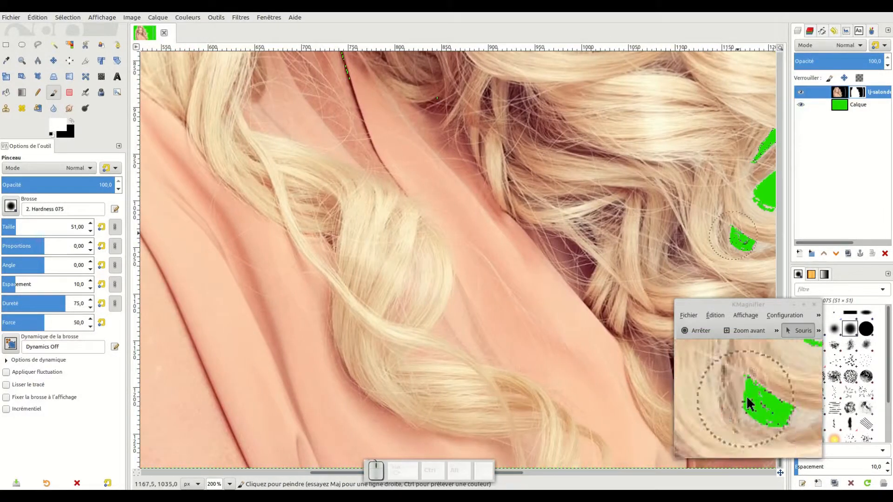
pyautogui.click(780, 223)
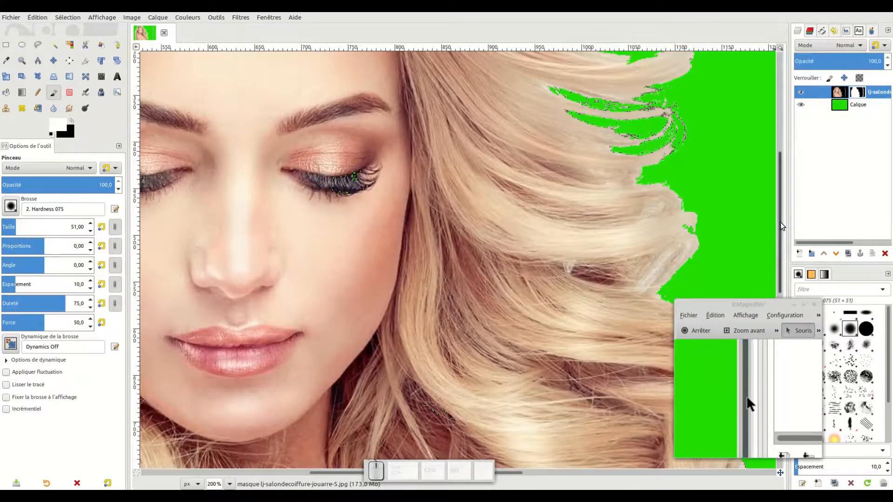
pyautogui.moveTo(780, 222); pyautogui.dragTo(779, 192)
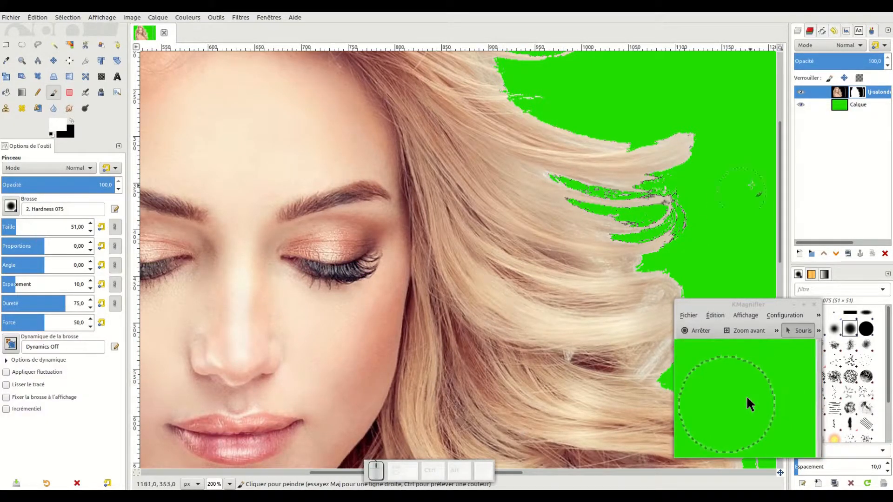
pyautogui.moveTo(777, 171); pyautogui.dragTo(777, 89)
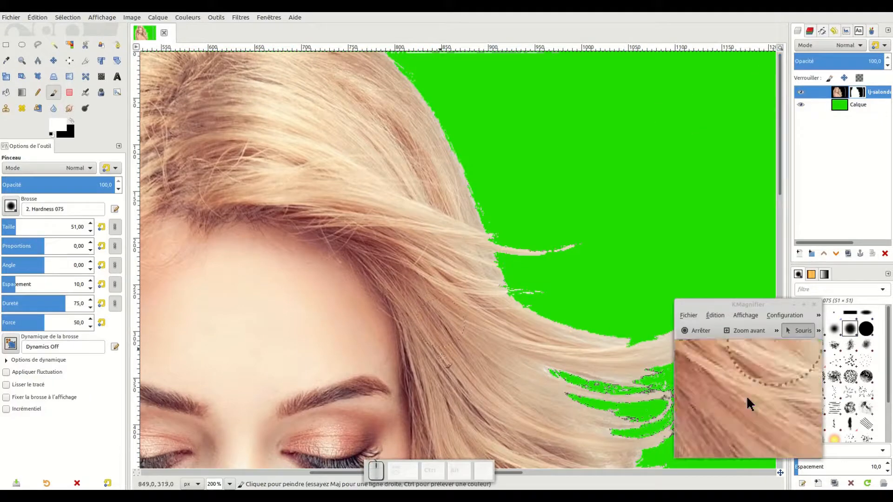
pyautogui.moveTo(518, 474); pyautogui.dragTo(422, 473)
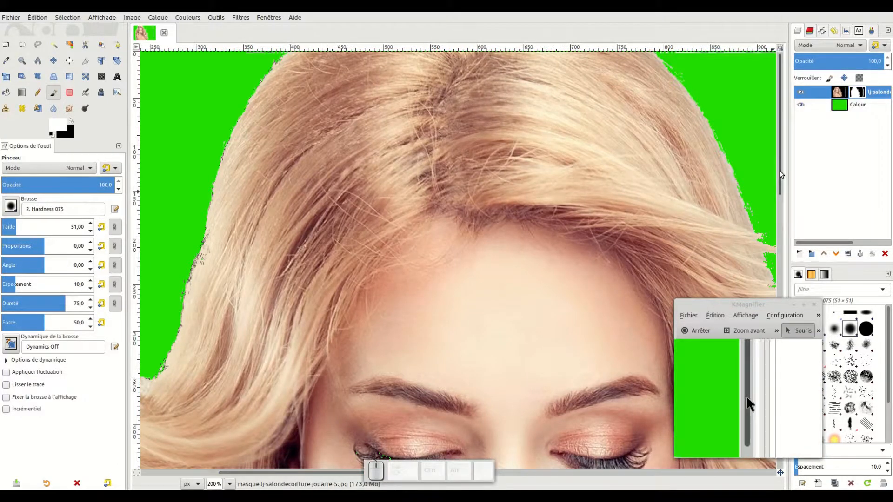
pyautogui.moveTo(777, 173); pyautogui.dragTo(772, 241)
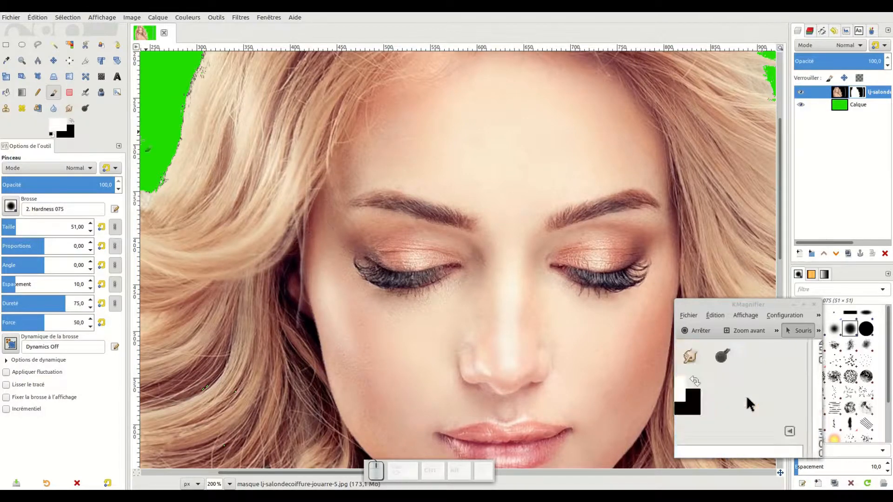
pyautogui.click(811, 31)
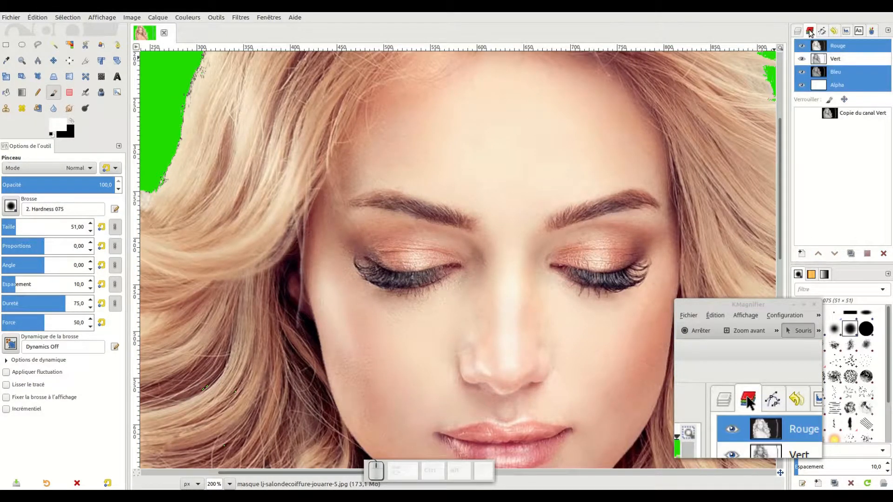
pyautogui.click(798, 32)
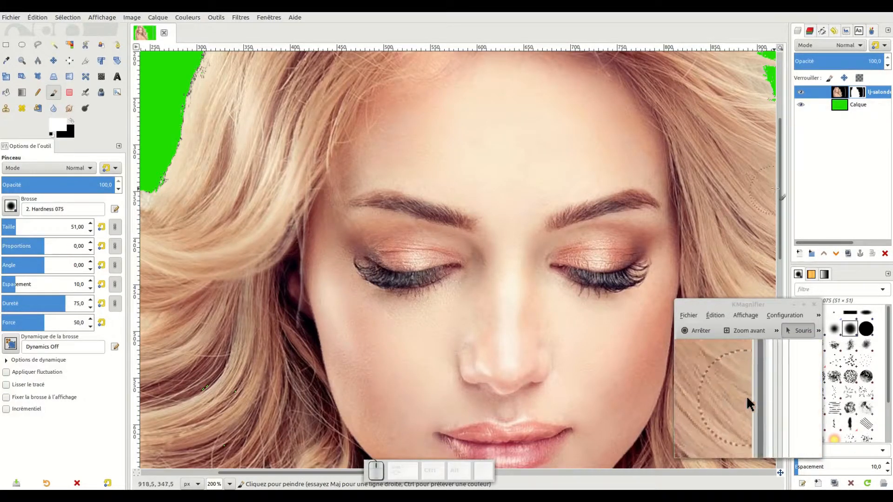
# Paint the mask white over the green specks along the neckline and in the dark hair beside the neck
pyautogui.moveTo(778, 188); pyautogui.dragTo(775, 328)
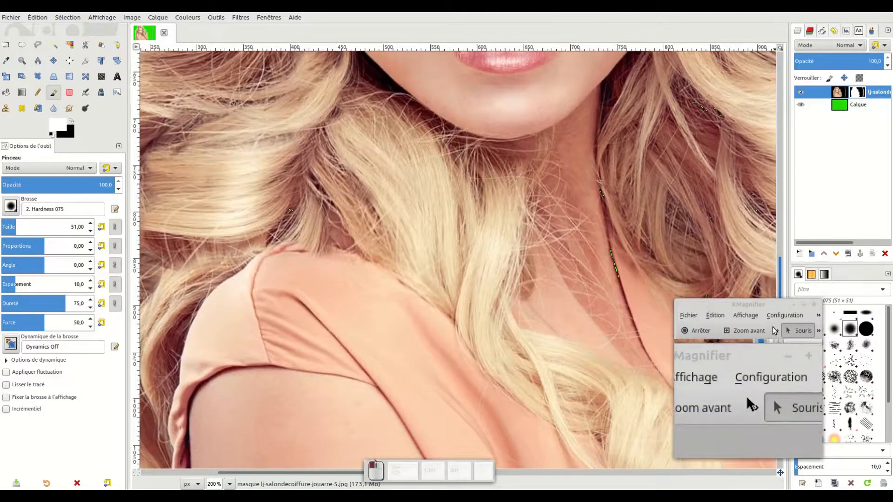
pyautogui.moveTo(598, 186); pyautogui.dragTo(616, 267)
pyautogui.moveTo(691, 104); pyautogui.dragTo(716, 123)
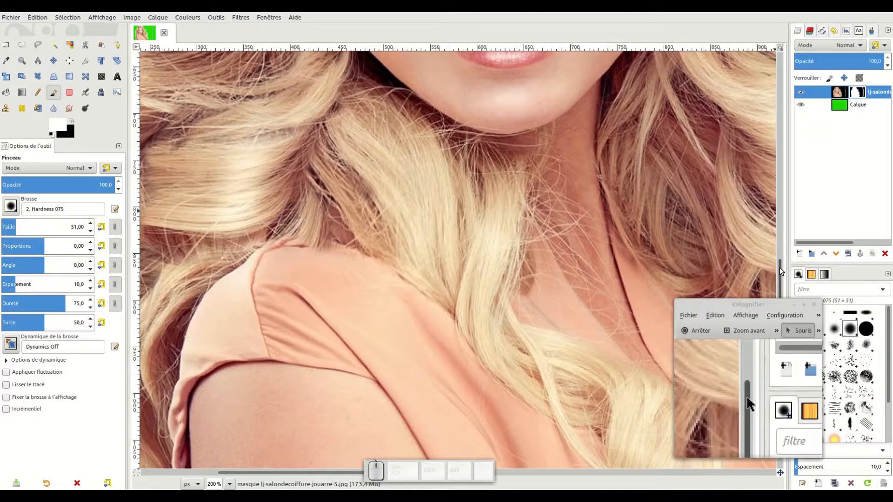
pyautogui.moveTo(783, 267); pyautogui.dragTo(782, 334)
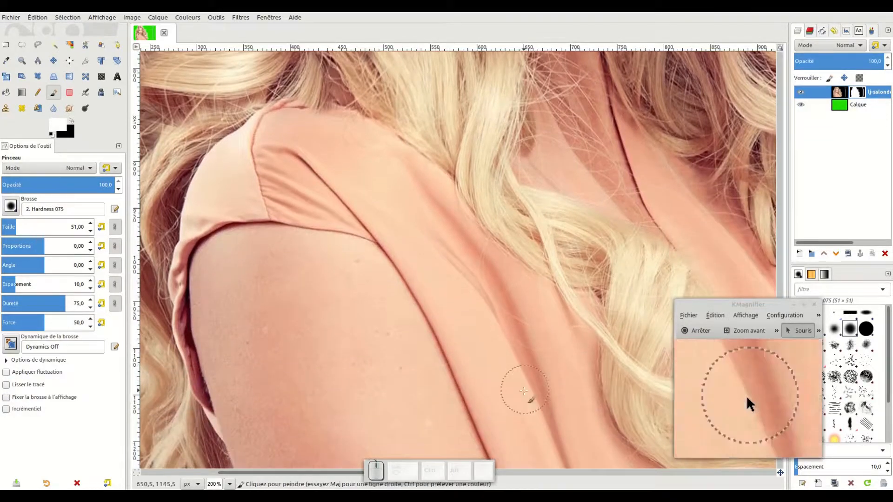
pyautogui.click(509, 473)
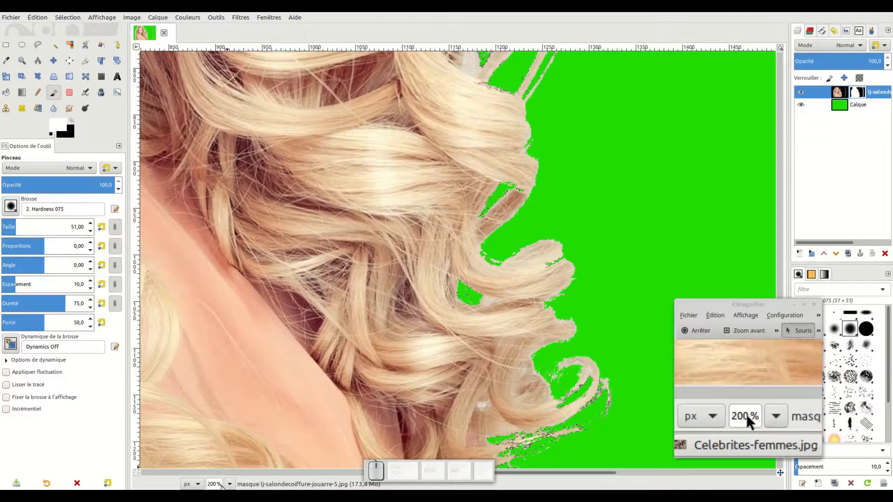
# Paint the mask black over the gray remnants beside the loose hair strand near the woman's arm, using a size 17 brush
pyautogui.click(228, 484)
pyautogui.click(225, 444)
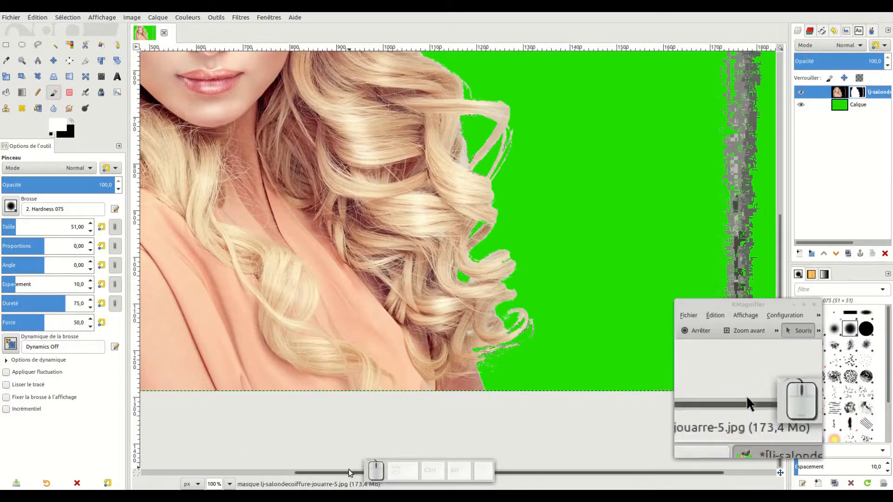
pyautogui.moveTo(339, 473); pyautogui.dragTo(210, 479)
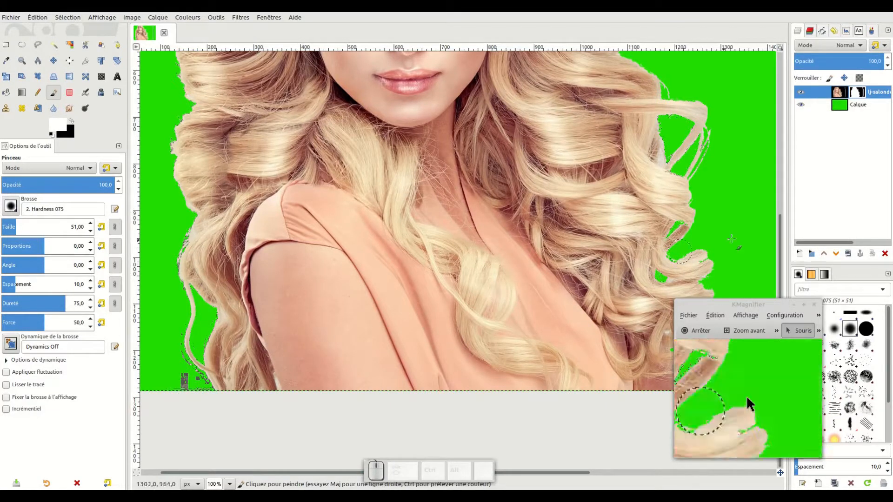
pyautogui.moveTo(779, 232)
pyautogui.mouseDown()
pyautogui.moveTo(773, 80)
pyautogui.moveTo(764, 224)
pyautogui.moveTo(777, 119)
pyautogui.moveTo(776, 236)
pyautogui.mouseUp()
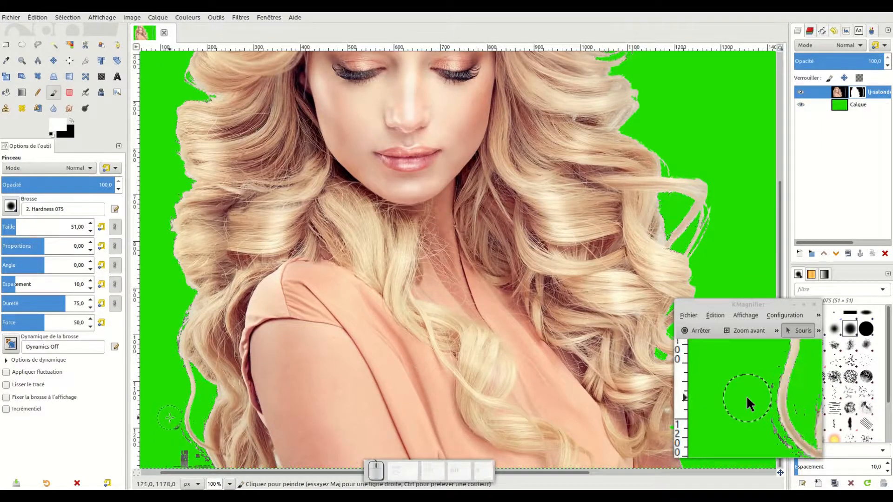
pyautogui.click(73, 124)
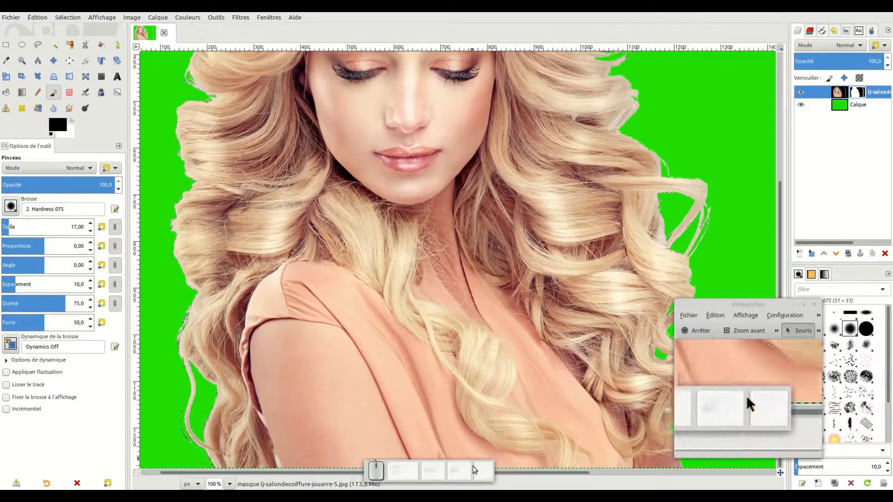
# Examine the curls on the opposite side of the cut-out at 200% and 100% for remaining mask defects
pyautogui.moveTo(511, 477); pyautogui.dragTo(616, 477)
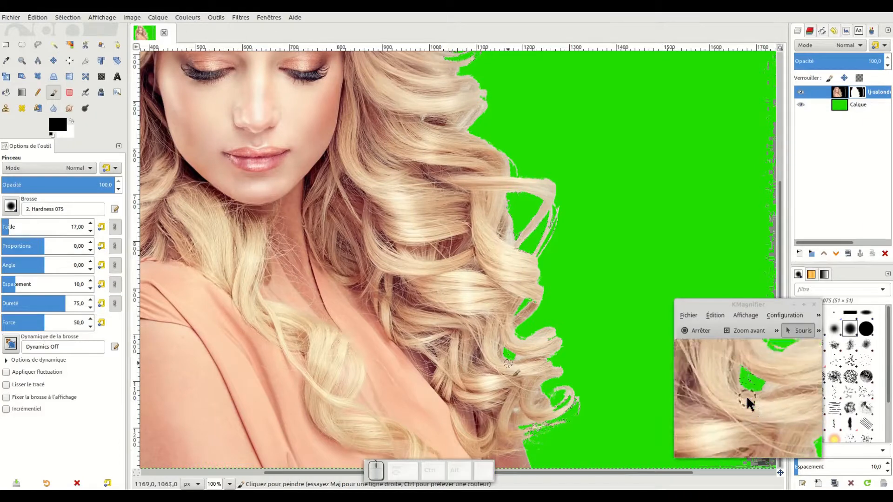
pyautogui.click(229, 484)
pyautogui.click(224, 431)
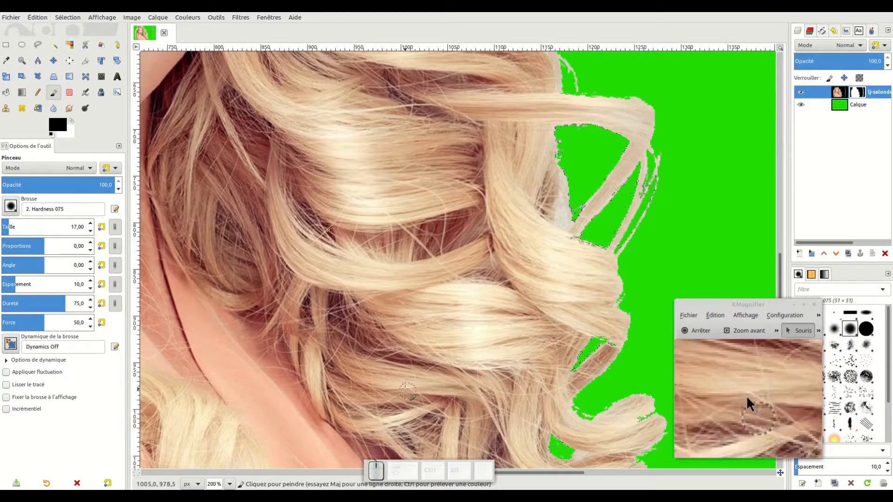
pyautogui.click(230, 484)
pyautogui.click(215, 432)
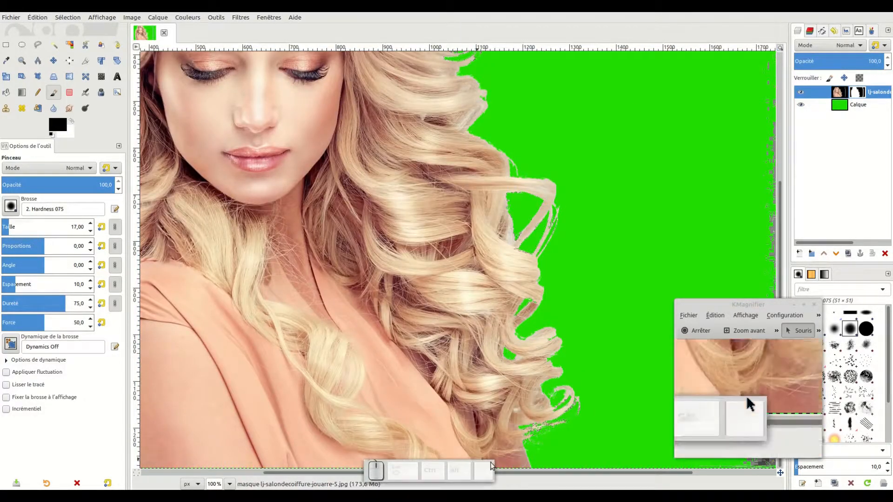
pyautogui.moveTo(512, 473); pyautogui.dragTo(441, 473)
pyautogui.moveTo(779, 239)
pyautogui.mouseDown()
pyautogui.moveTo(776, 104)
pyautogui.moveTo(766, 240)
pyautogui.mouseUp()
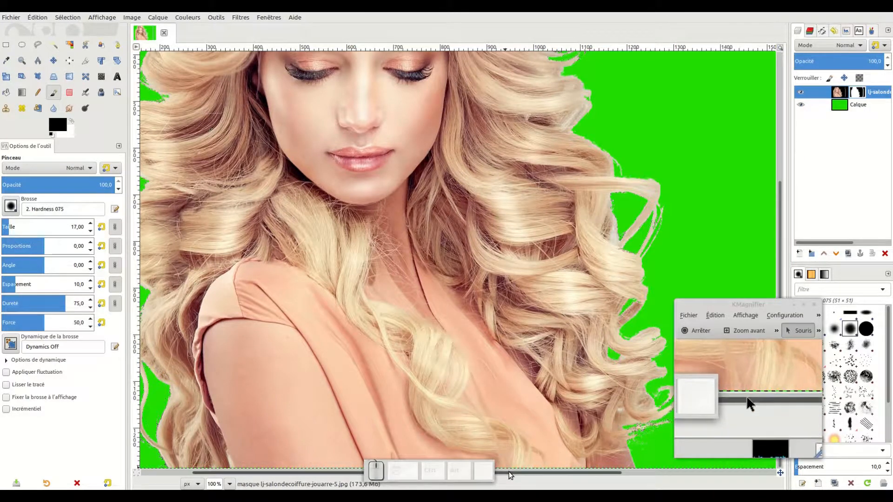
# Set the brush size to 300 and paint the mask black over the middle of the vertical gray band in the background
pyautogui.moveTo(546, 473); pyautogui.dragTo(699, 473)
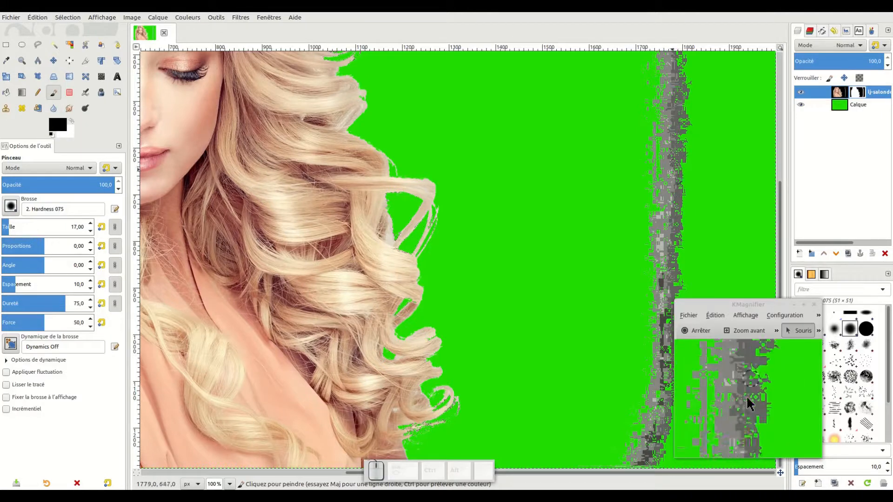
pyautogui.click(36, 226)
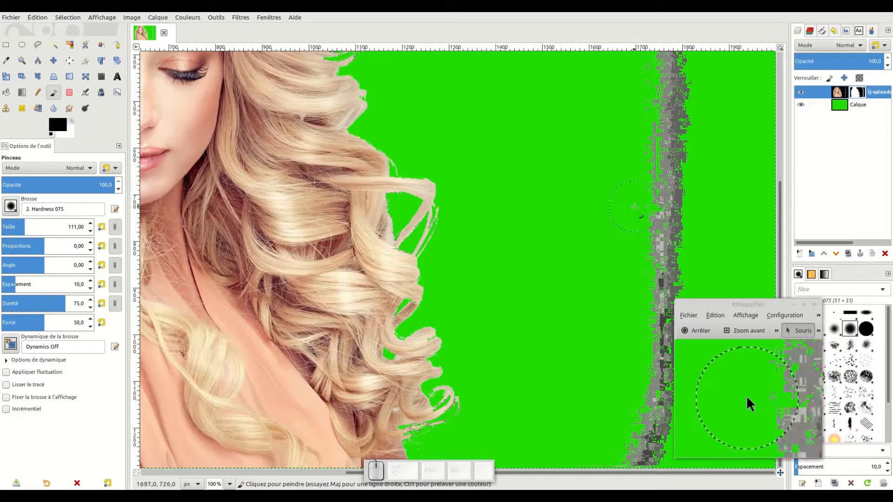
pyautogui.tripleClick(76, 227)
pyautogui.write('300')
pyautogui.press('Return')
pyautogui.moveTo(644, 184)
pyautogui.mouseDown()
pyautogui.moveTo(662, 199)
pyautogui.moveTo(672, 131)
pyautogui.moveTo(658, 238)
pyautogui.mouseUp()
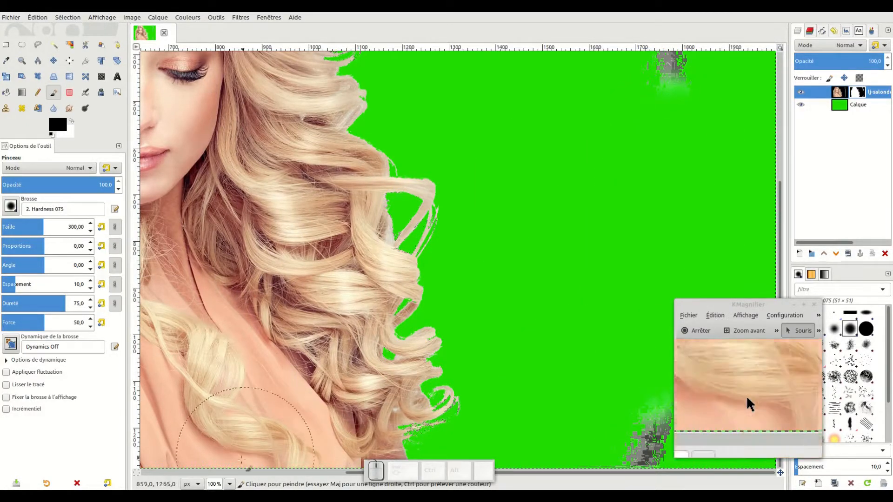
# Paint the mask black over the remaining upper and lower ends of the gray background band
pyautogui.click(229, 484)
pyautogui.click(215, 448)
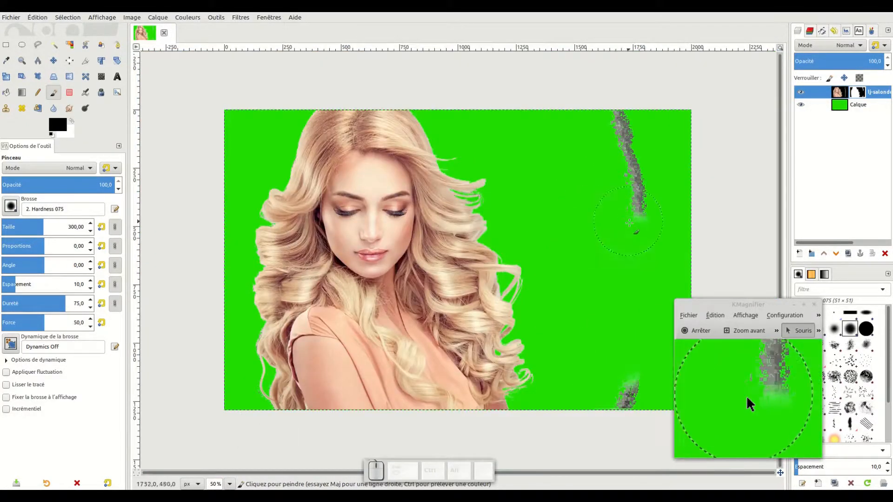
pyautogui.moveTo(638, 210)
pyautogui.mouseDown()
pyautogui.moveTo(621, 100)
pyautogui.moveTo(632, 91)
pyautogui.mouseUp()
pyautogui.moveTo(628, 391); pyautogui.dragTo(624, 349)
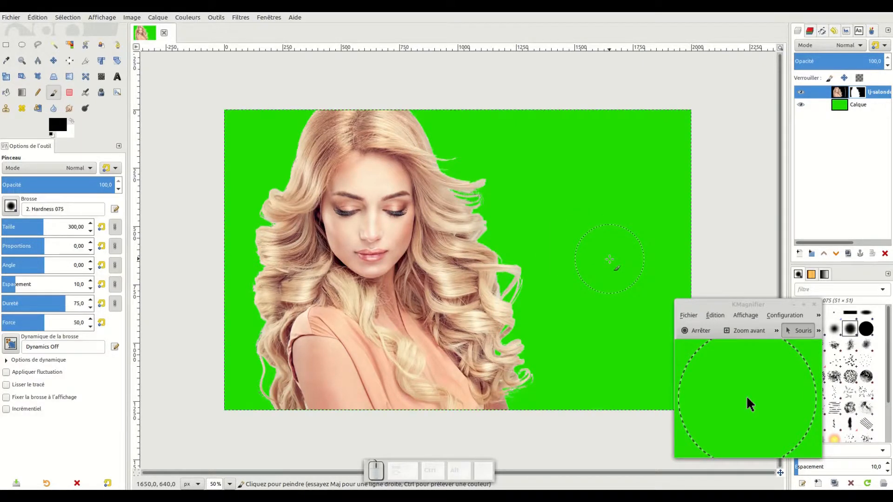
# Apply the layer mask to the woman's layer and delete the green layer Calque
pyautogui.click(859, 93)
pyautogui.rightClick(859, 93)
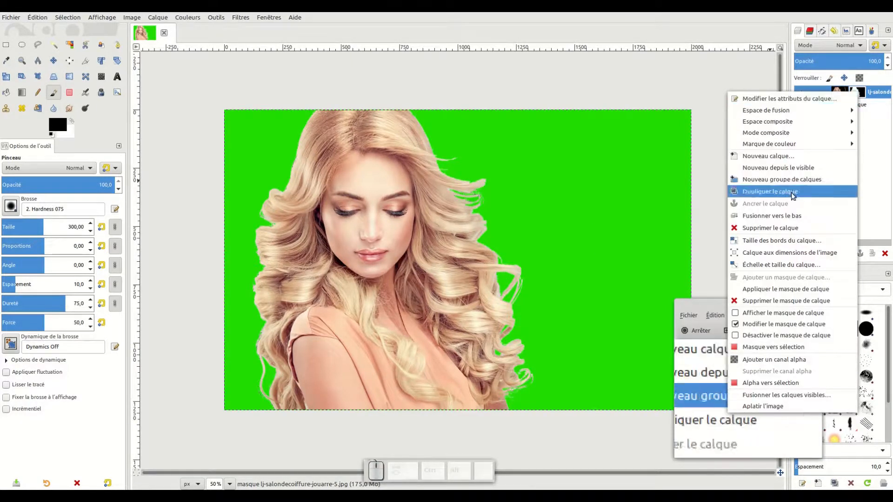
pyautogui.click(788, 290)
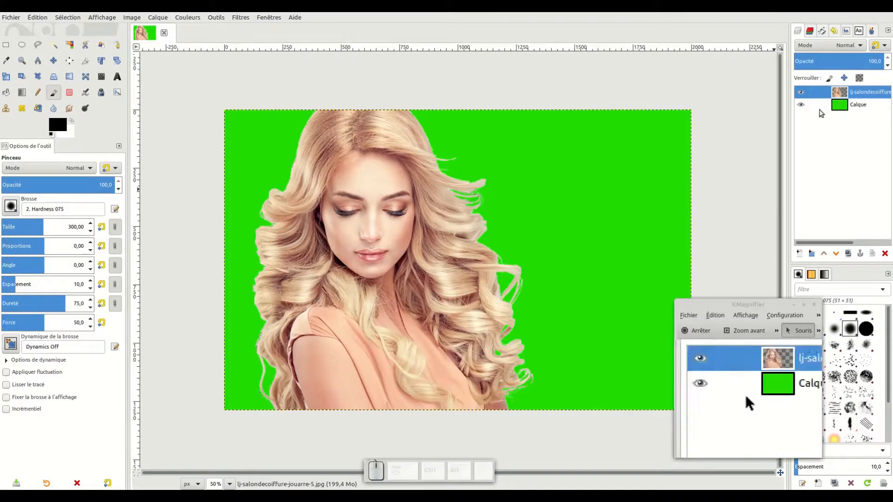
pyautogui.click(858, 105)
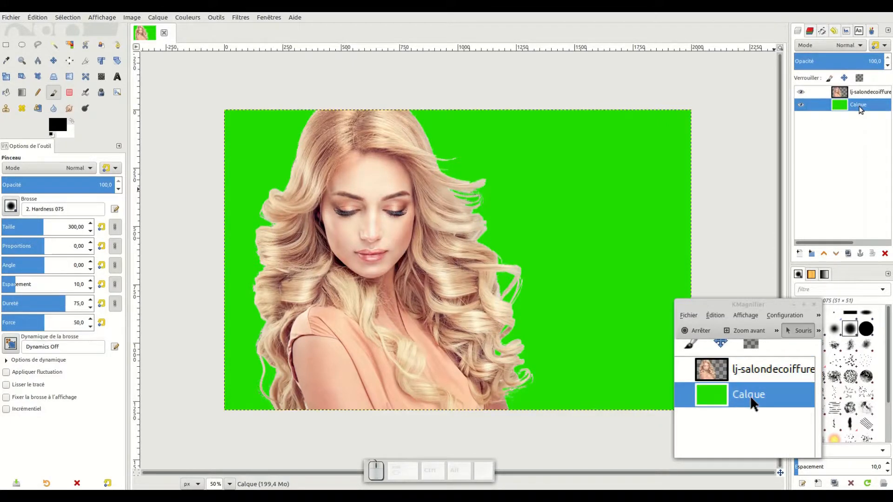
pyautogui.click(885, 254)
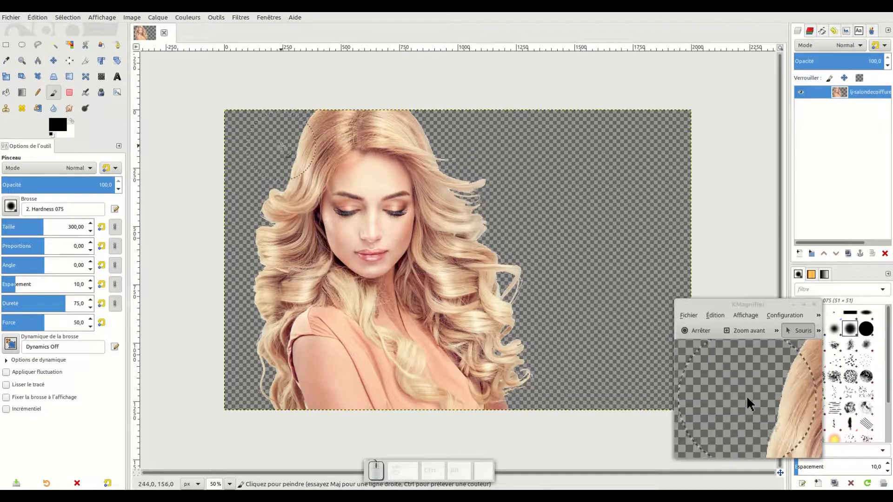
# Export the cut-out as the PNG image lj-salondecoiffure-jouarre-5.png in the Tuto perso GIMP folder with the displayed PNG options
pyautogui.click(11, 18)
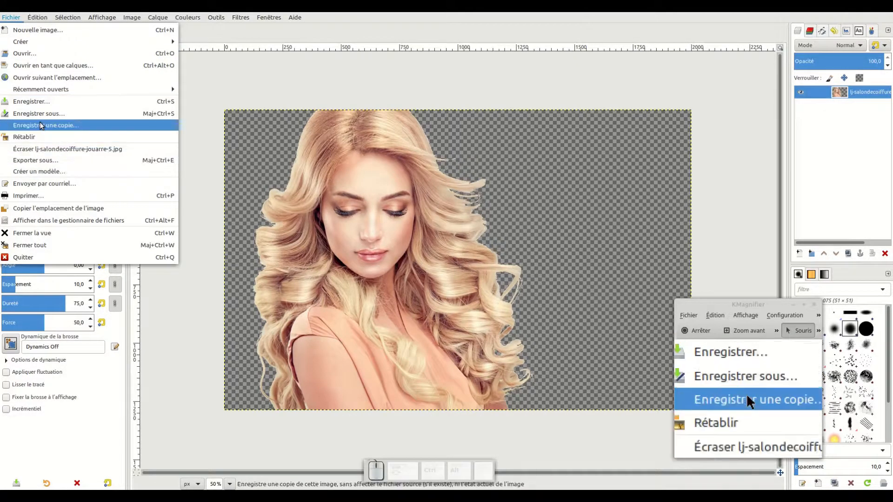
pyautogui.click(37, 163)
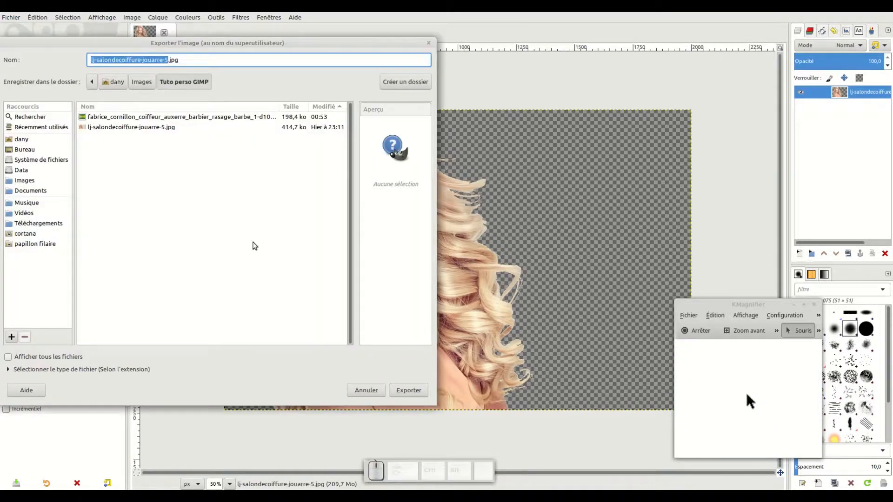
pyautogui.click(86, 370)
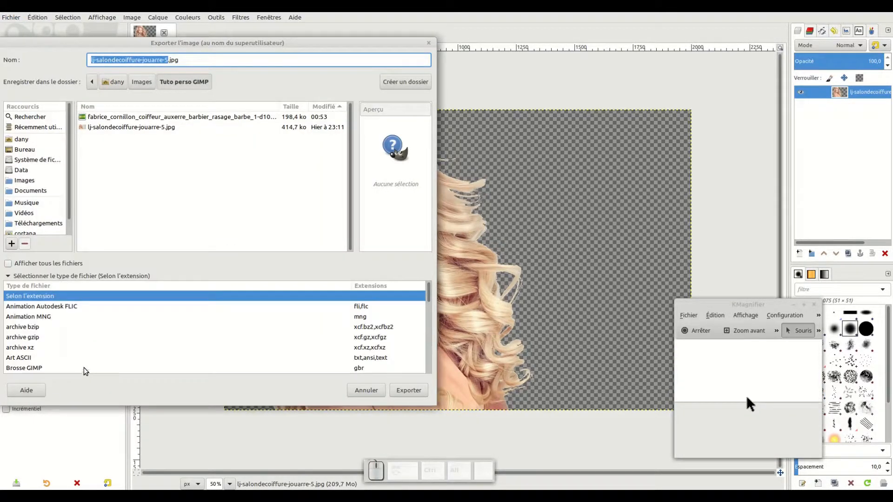
pyautogui.scroll(-10, 83, 326)
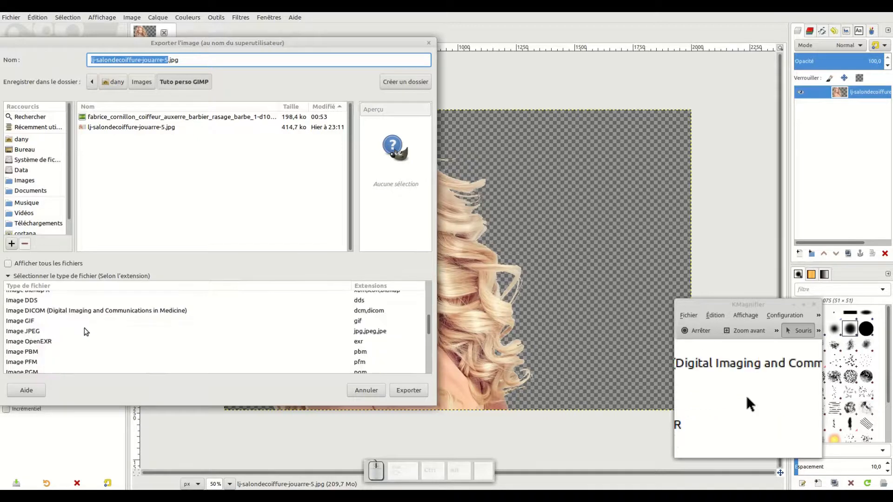
pyautogui.click(44, 344)
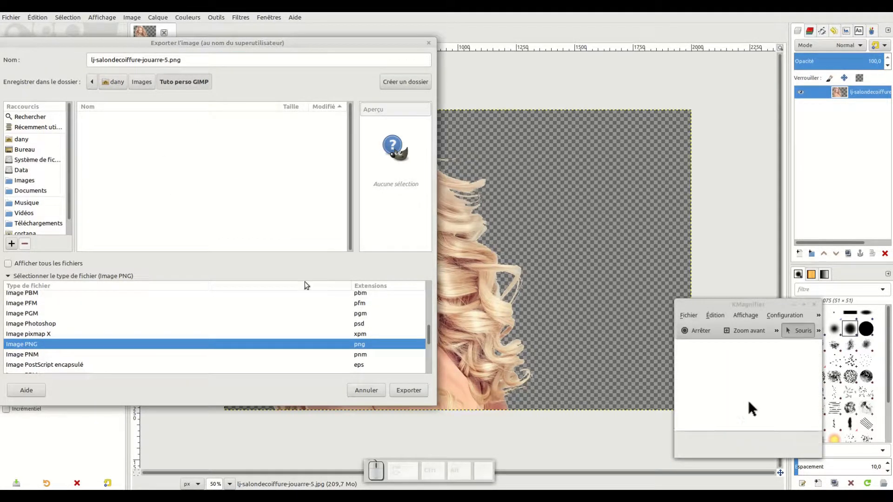
pyautogui.click(408, 390)
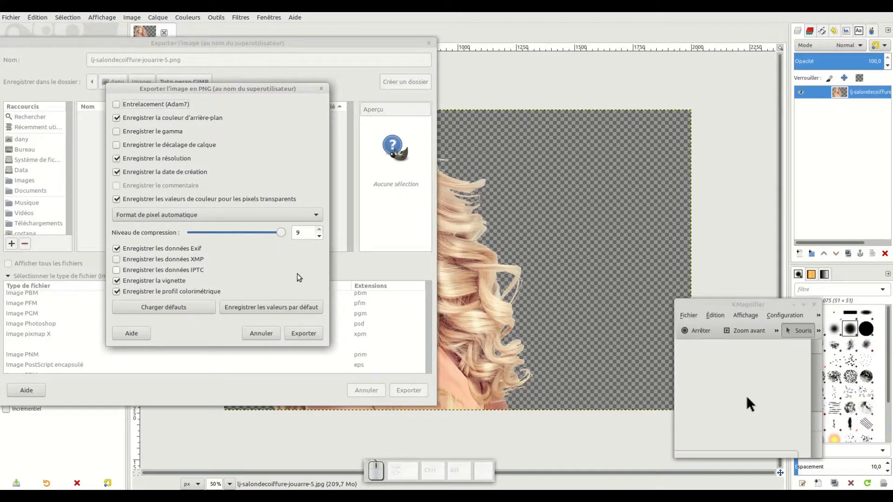
pyautogui.click(300, 338)
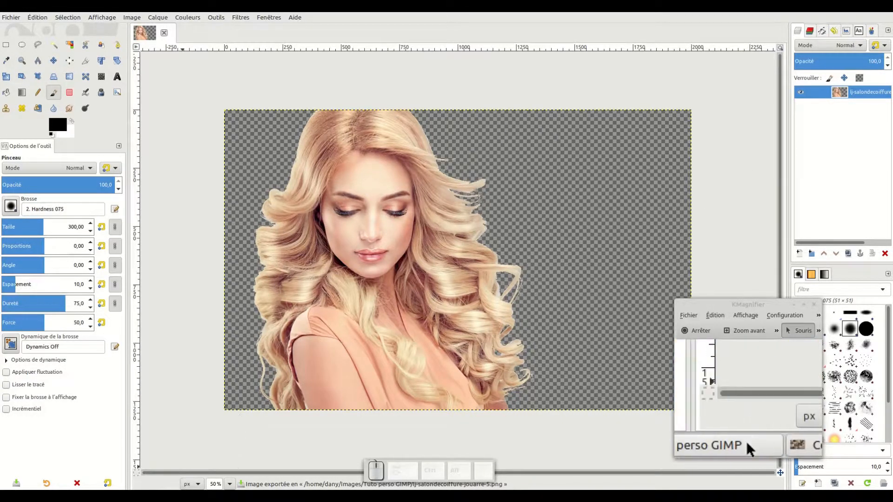
# Switch to the Tuto perso GIMP folder and compare the original JPG with the exported PNG in the image viewer
pyautogui.click(141, 496)
pyautogui.click(318, 233)
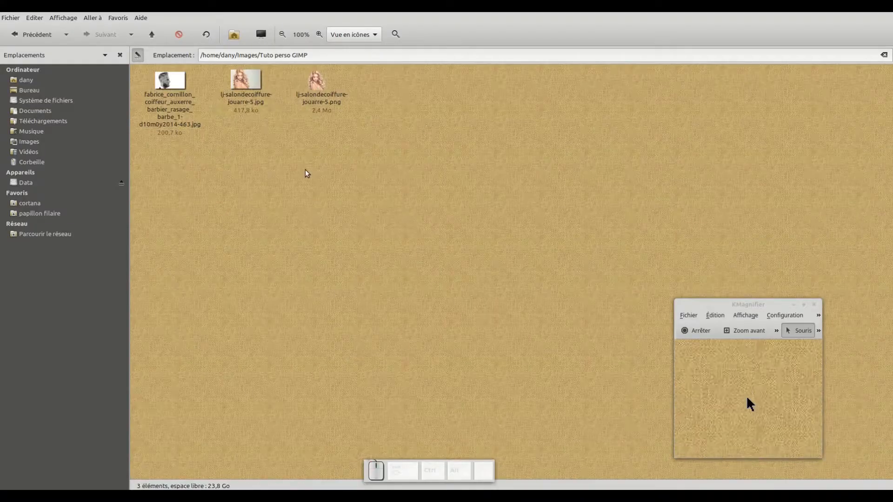
pyautogui.doubleClick(246, 83)
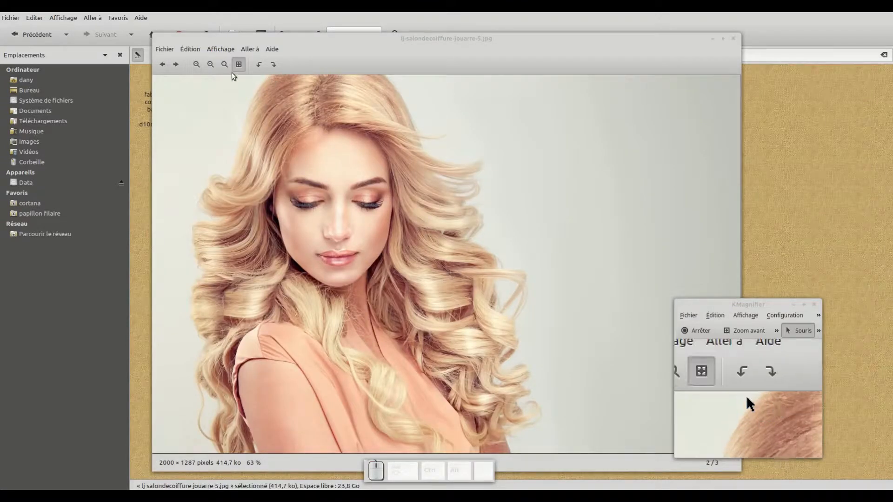
pyautogui.click(176, 64)
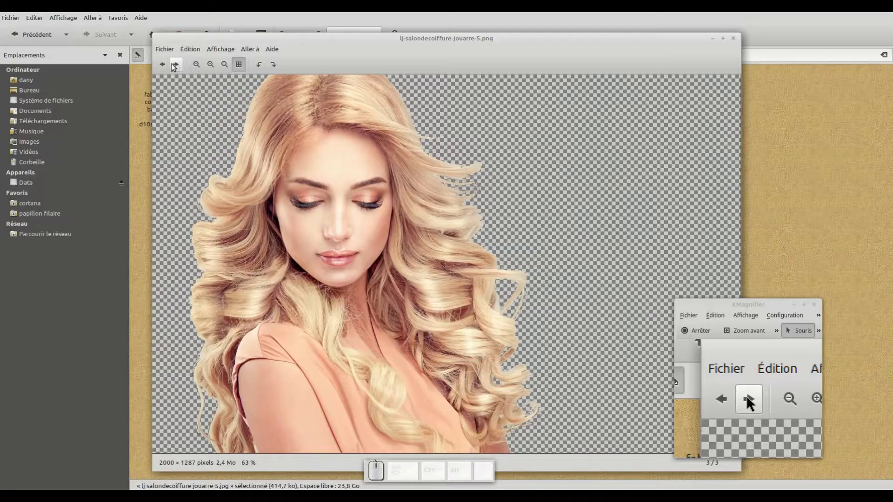
pyautogui.click(162, 65)
pyautogui.click(179, 65)
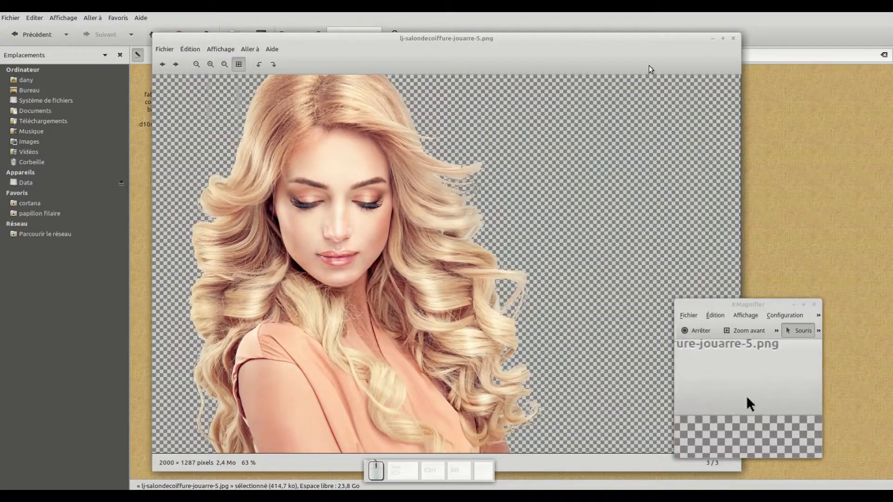
pyautogui.click(732, 38)
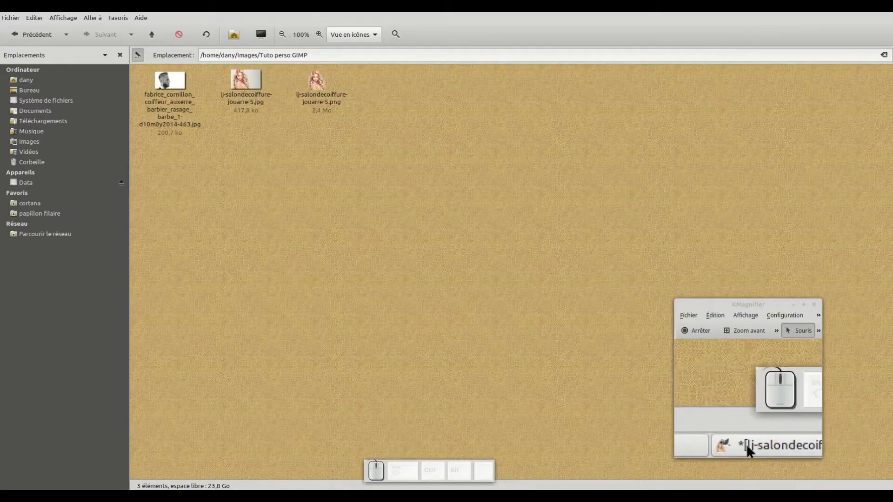
# Return to GIMP, close the cut-out image discarding its changes, and open the black-and-white profile photo of the bearded man
pyautogui.click(360, 498)
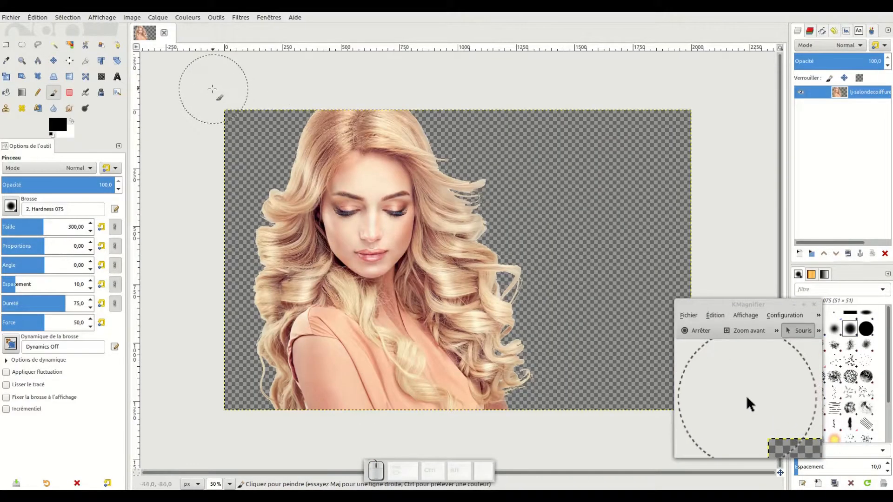
pyautogui.click(164, 33)
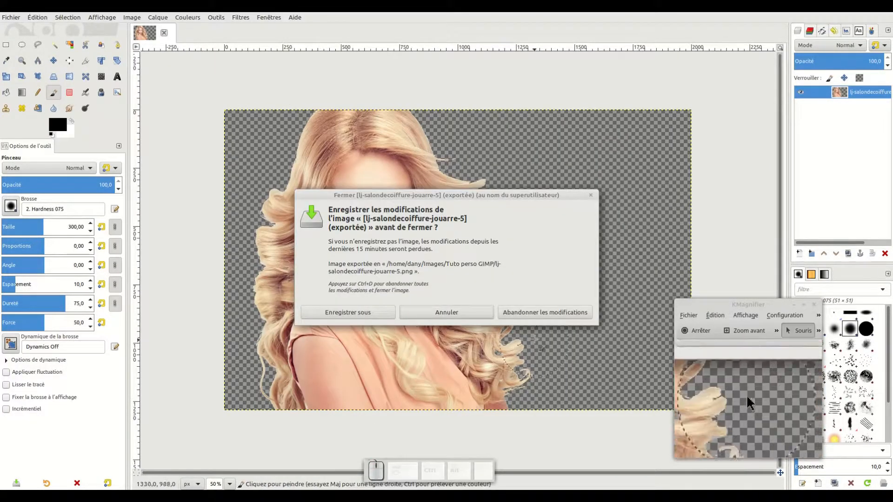
pyautogui.click(531, 314)
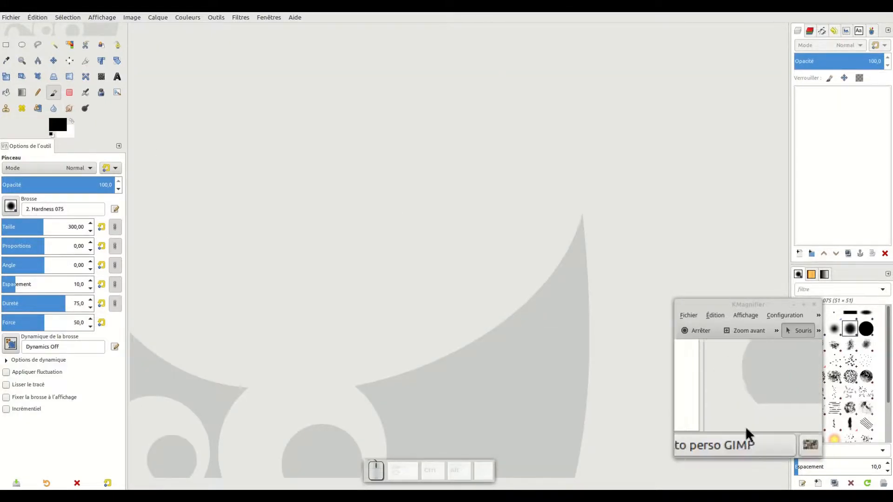
pyautogui.click(150, 495)
pyautogui.moveTo(165, 109); pyautogui.dragTo(400, 277)
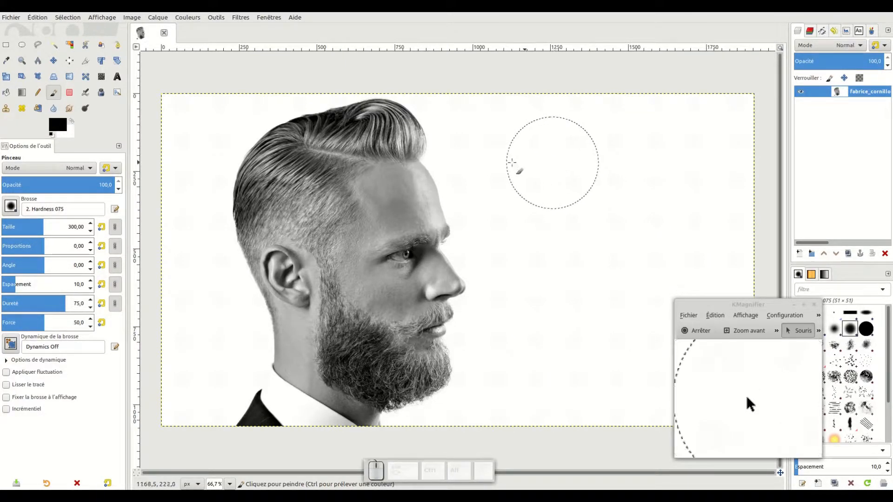
# Try a black bucket fill on the white background in front of the man's face, and undo it
pyautogui.moveTo(43, 227); pyautogui.dragTo(15, 228)
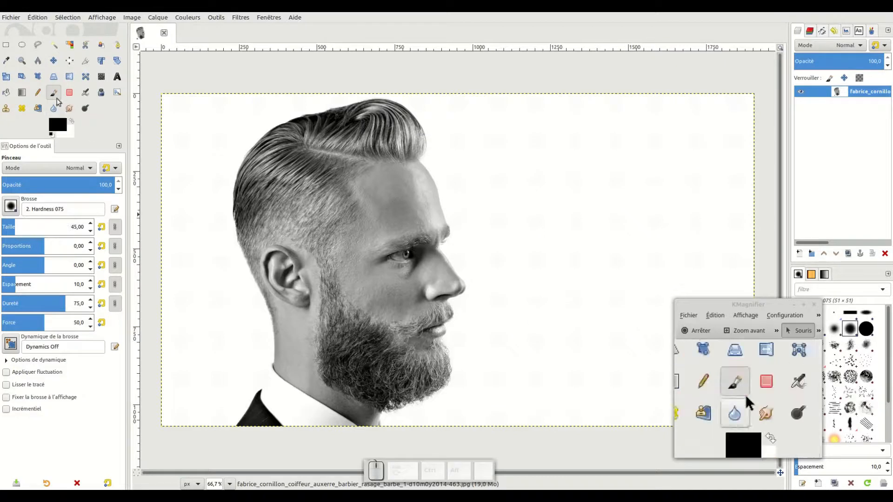
pyautogui.click(5, 93)
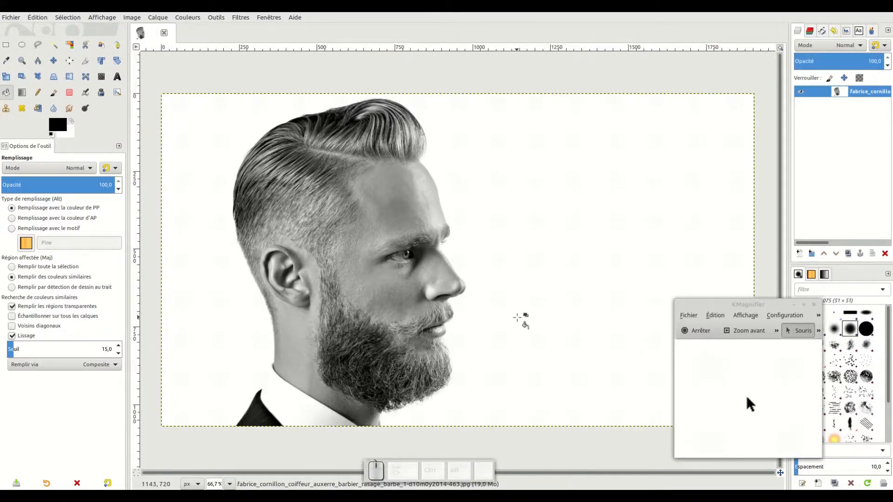
pyautogui.click(230, 484)
pyautogui.click(225, 440)
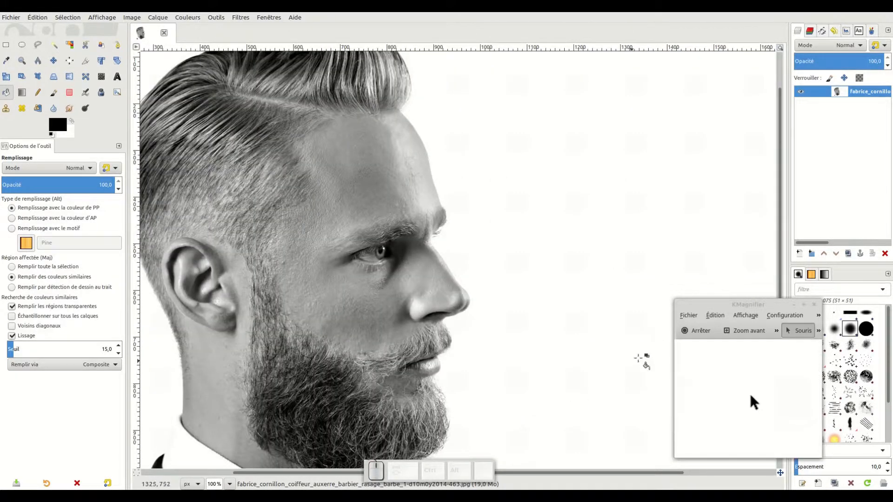
pyautogui.moveTo(777, 239); pyautogui.dragTo(773, 279)
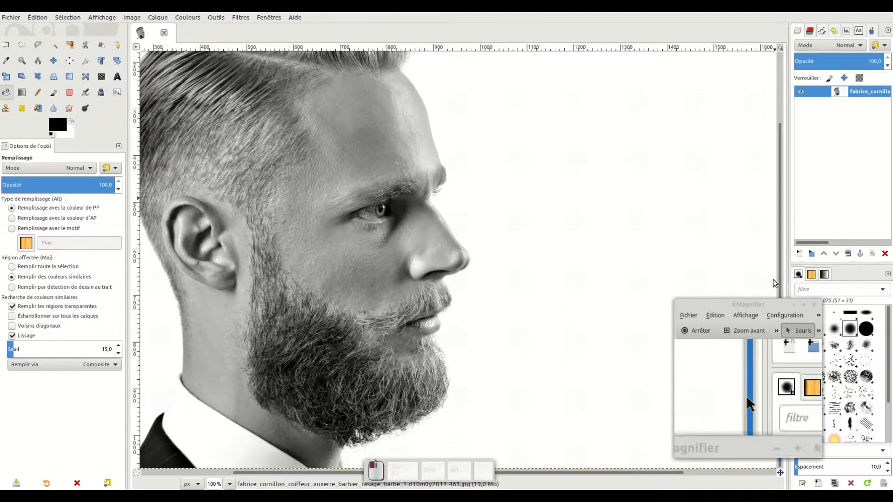
pyautogui.moveTo(319, 472); pyautogui.dragTo(277, 472)
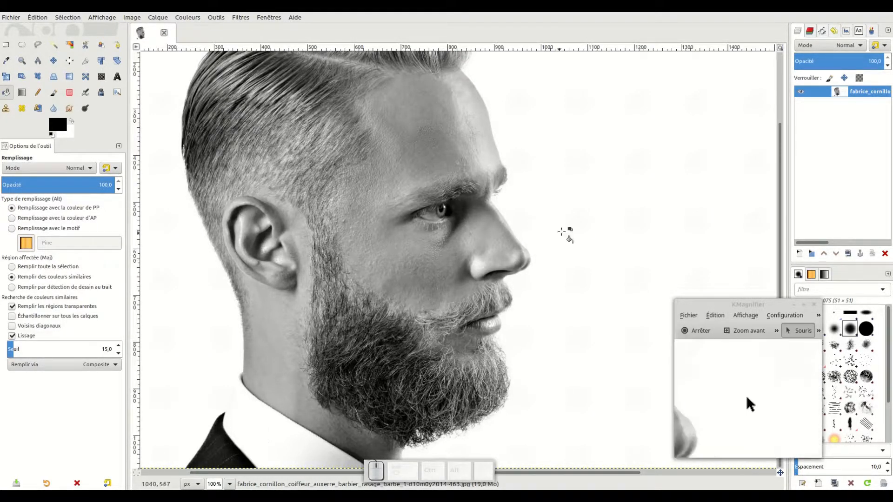
pyautogui.click(563, 229)
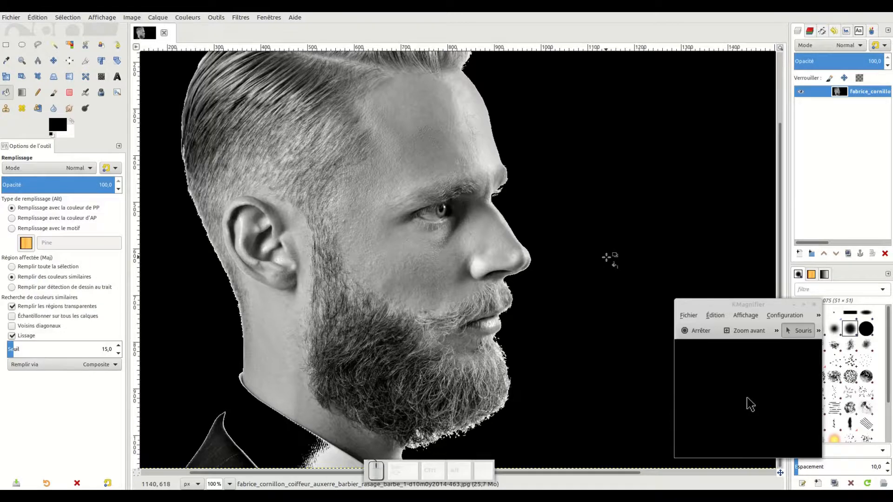
pyautogui.hotkey('ctrl', 'z')
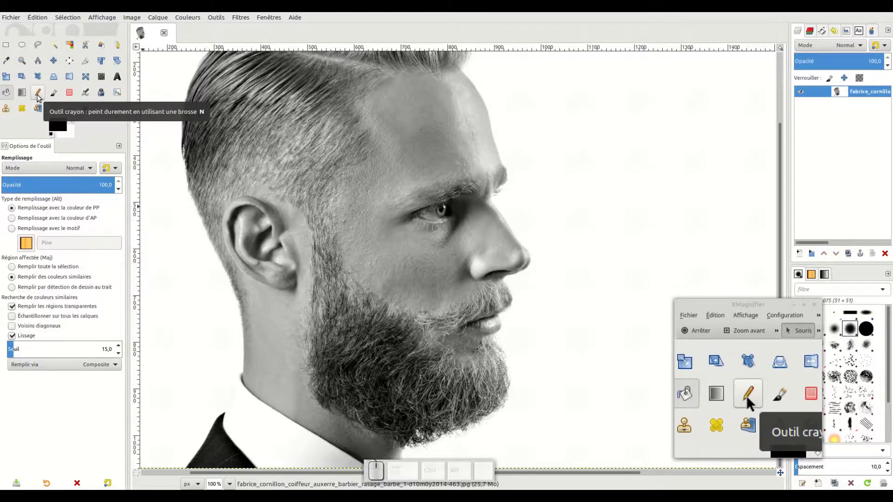
# Draw a straight black Pencil line of size 8 along the white collar's back edge, from the neck to the jacket
pyautogui.click(37, 95)
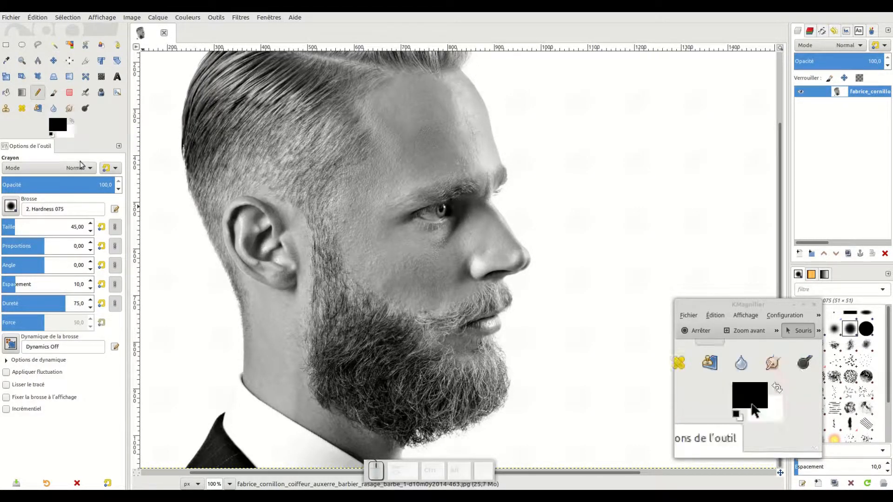
pyautogui.moveTo(44, 233); pyautogui.dragTo(8, 228)
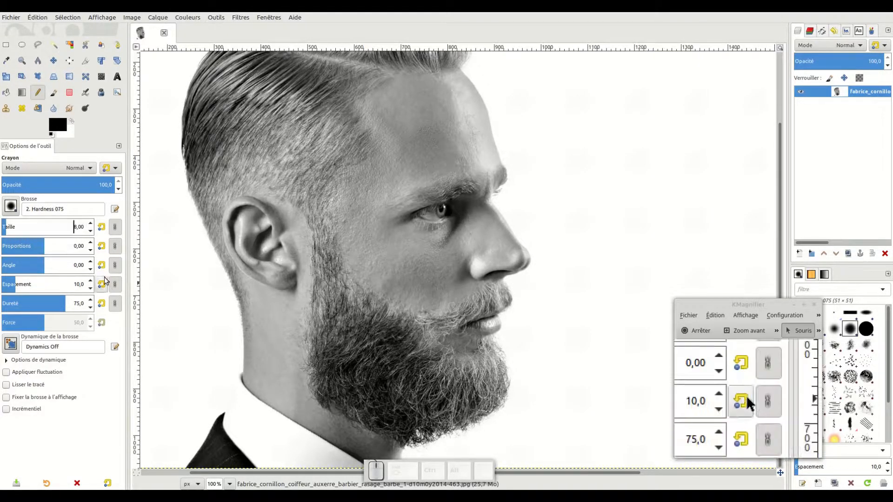
pyautogui.click(230, 484)
pyautogui.click(221, 420)
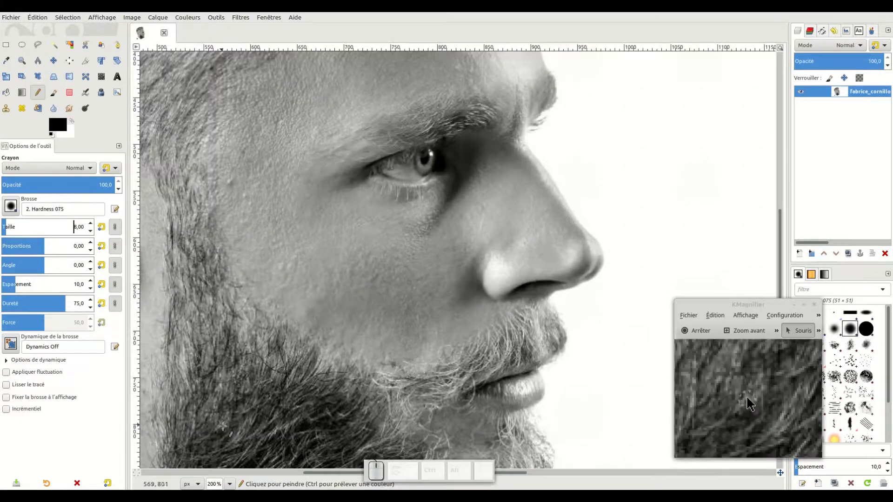
pyautogui.scroll(-5, 778, 285)
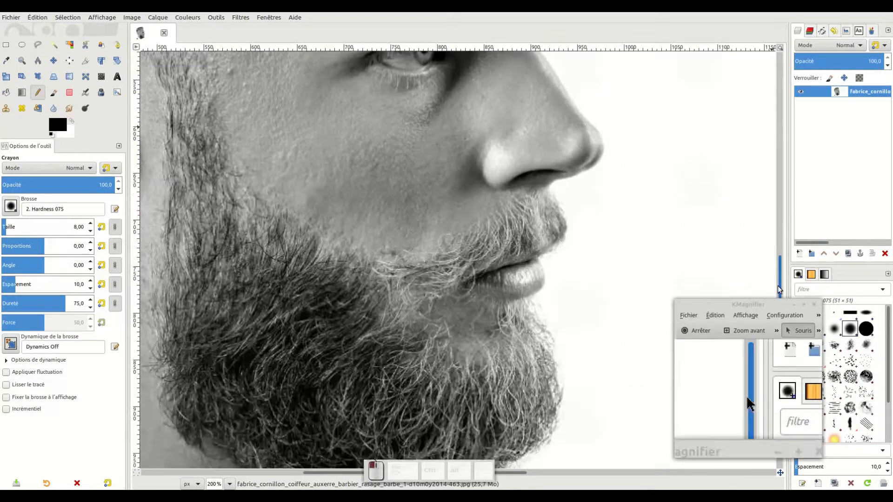
pyautogui.moveTo(515, 472); pyautogui.dragTo(403, 475)
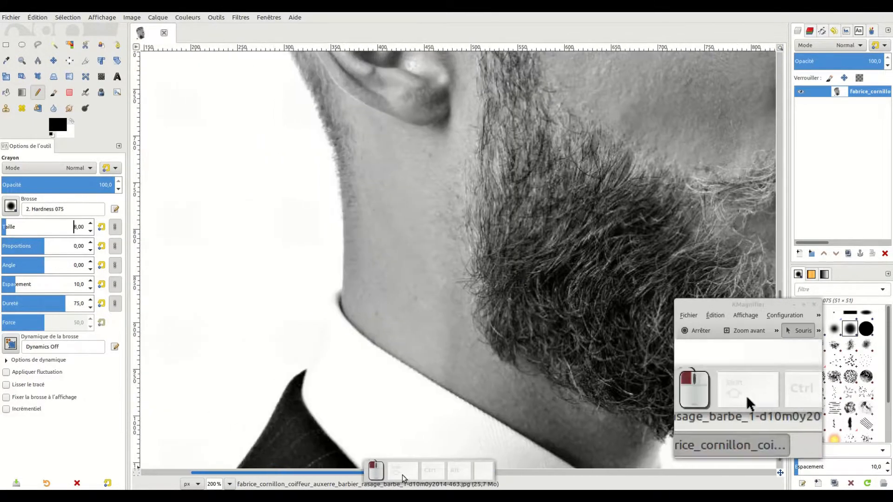
pyautogui.click(337, 297)
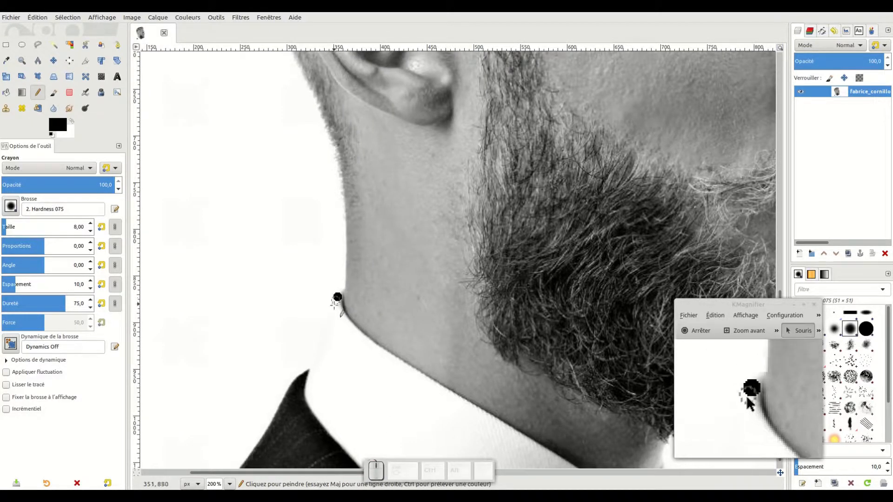
pyautogui.keyDown('shift'); pyautogui.click(308, 368); pyautogui.keyUp('shift')
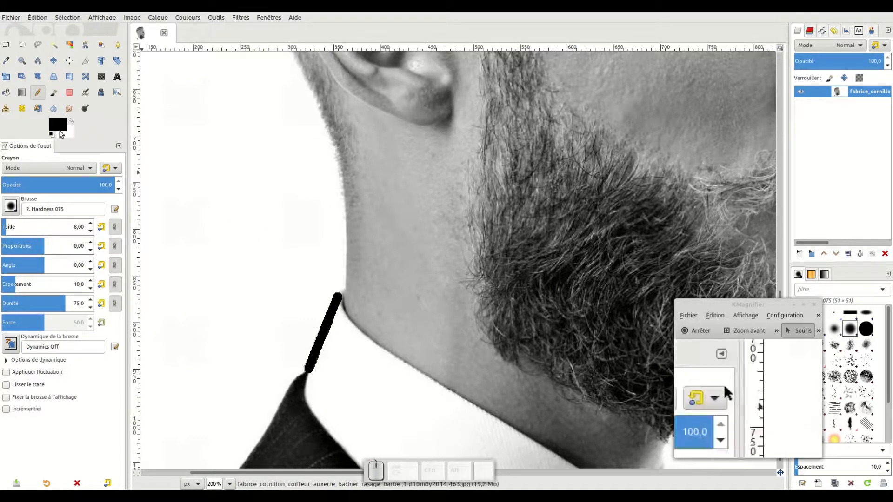
# Fill the white background around the man with black, matching similar colours at threshold 15, and check his outline
pyautogui.click(6, 92)
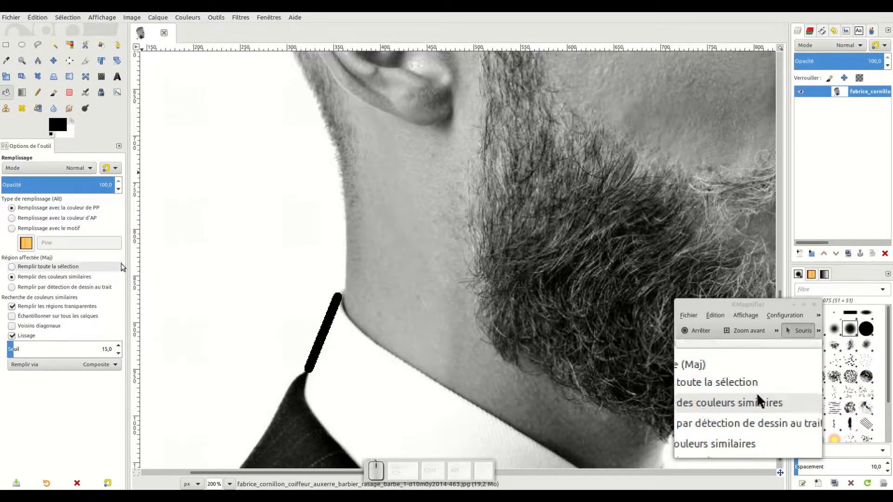
pyautogui.click(214, 223)
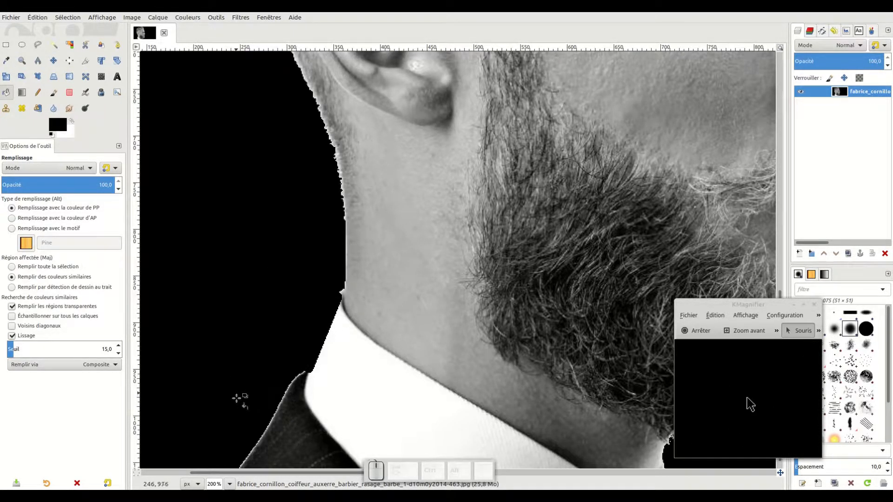
pyautogui.click(232, 484)
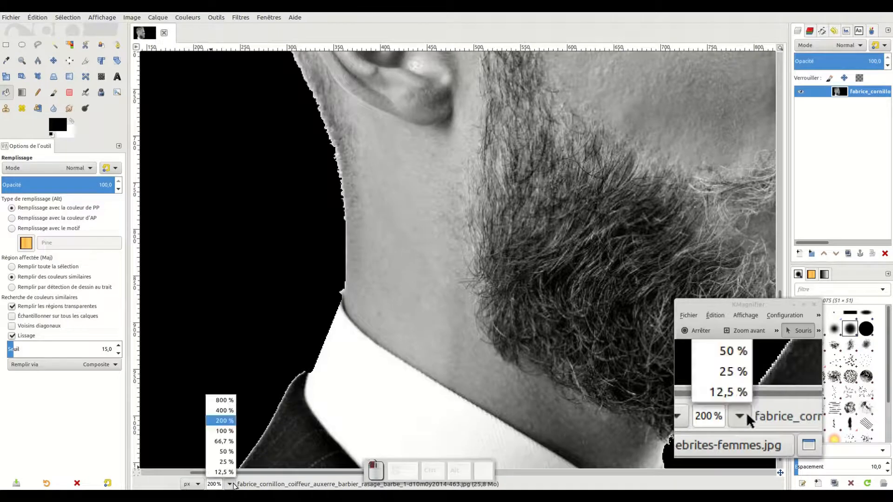
pyautogui.click(224, 451)
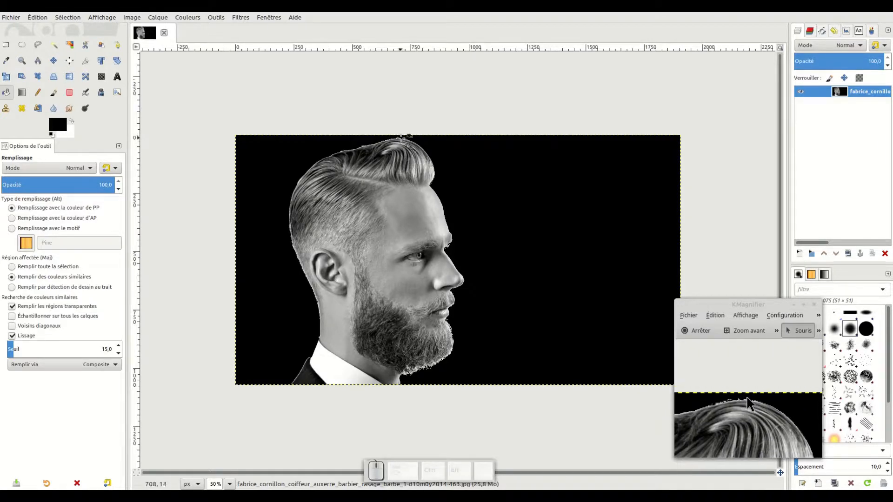
pyautogui.click(229, 484)
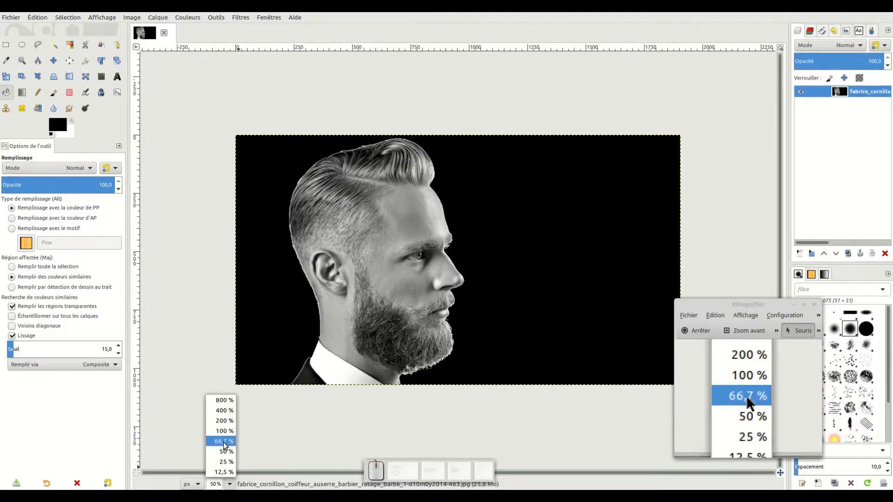
pyautogui.click(224, 430)
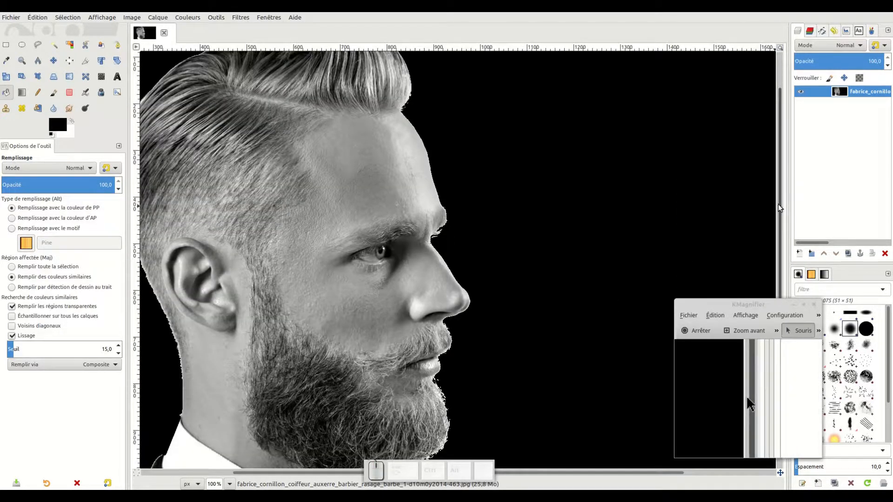
pyautogui.moveTo(777, 205); pyautogui.dragTo(780, 166)
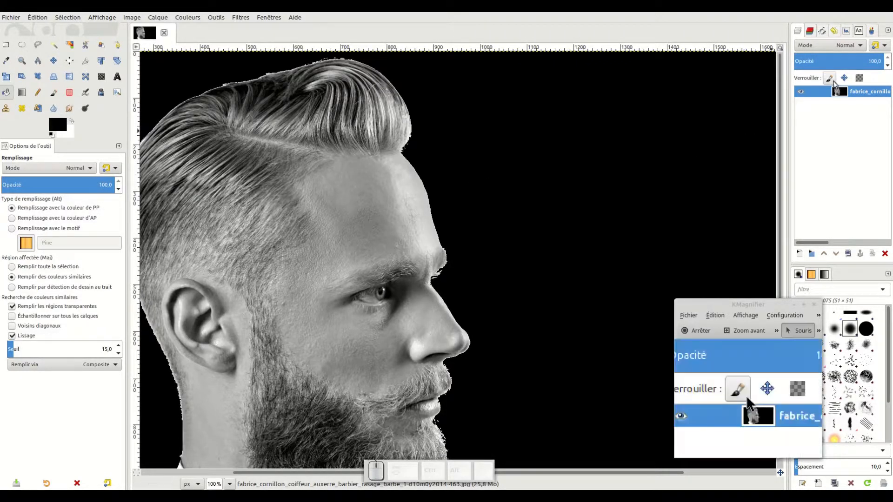
# Hide the Rouge and Bleu channels so that only the Vert channel is displayed
pyautogui.click(810, 31)
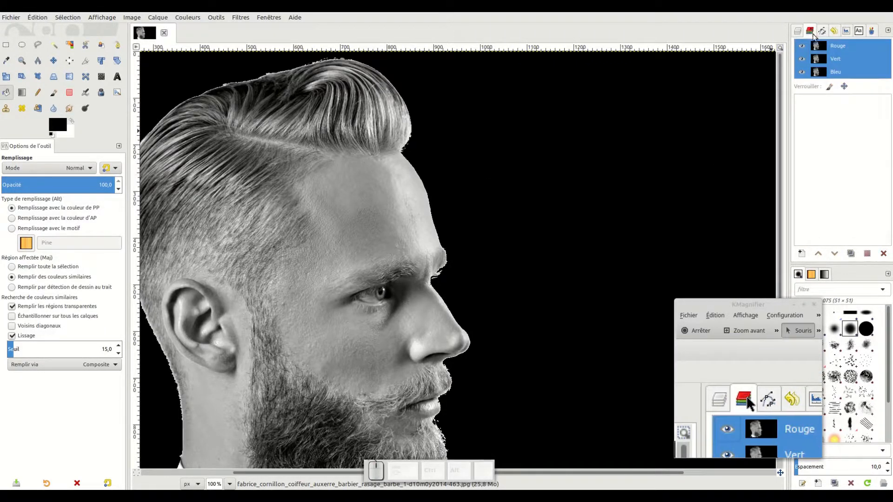
pyautogui.click(801, 45)
pyautogui.click(801, 59)
pyautogui.click(801, 72)
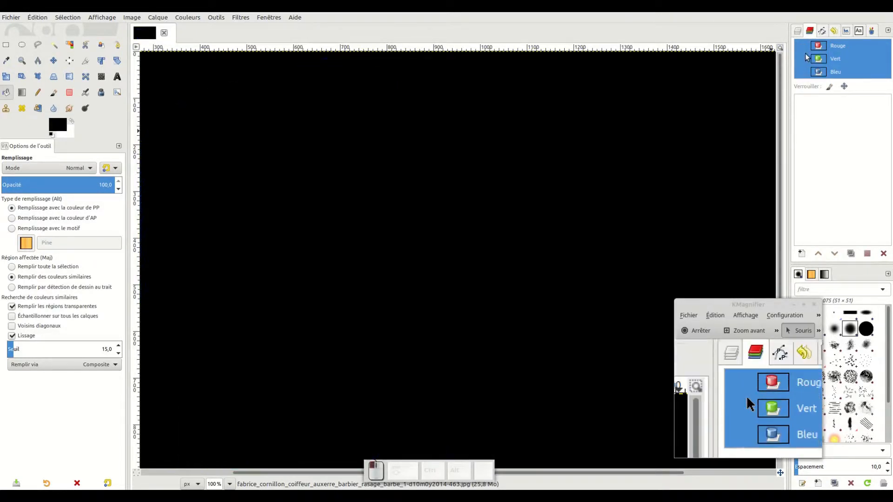
pyautogui.click(803, 45)
pyautogui.click(803, 46)
pyautogui.click(802, 58)
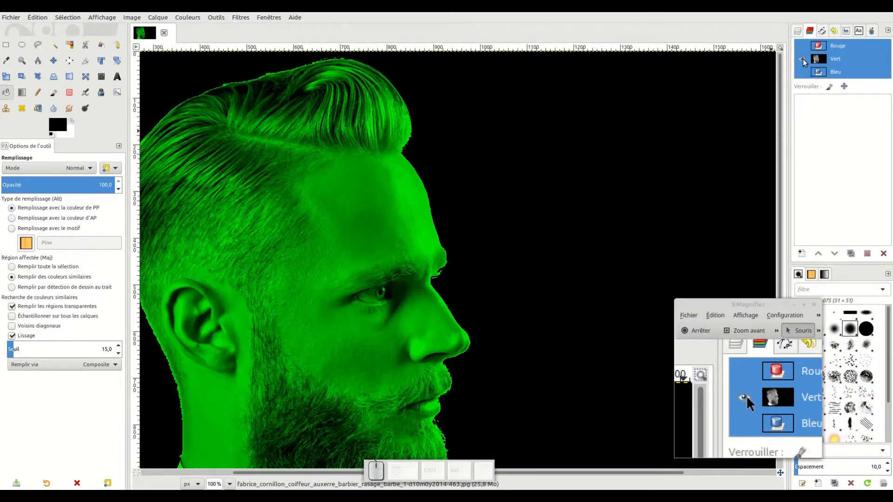
# Deselect and duplicate the Vert channel, and make the Rouge and Bleu channels visible again
pyautogui.click(851, 59)
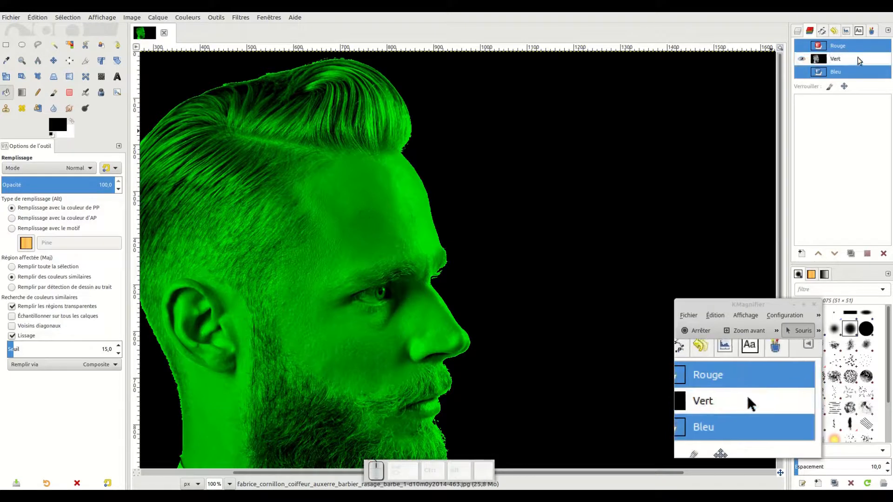
pyautogui.rightClick(852, 60)
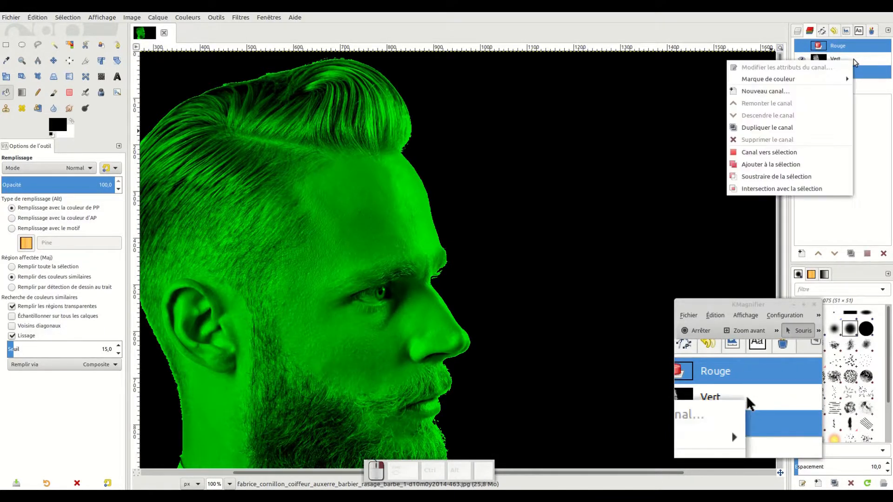
pyautogui.click(796, 130)
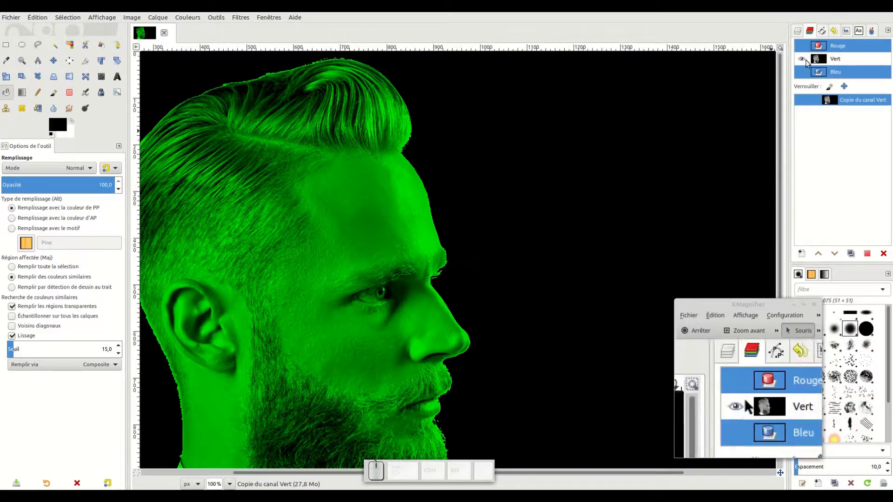
pyautogui.click(801, 46)
pyautogui.click(801, 72)
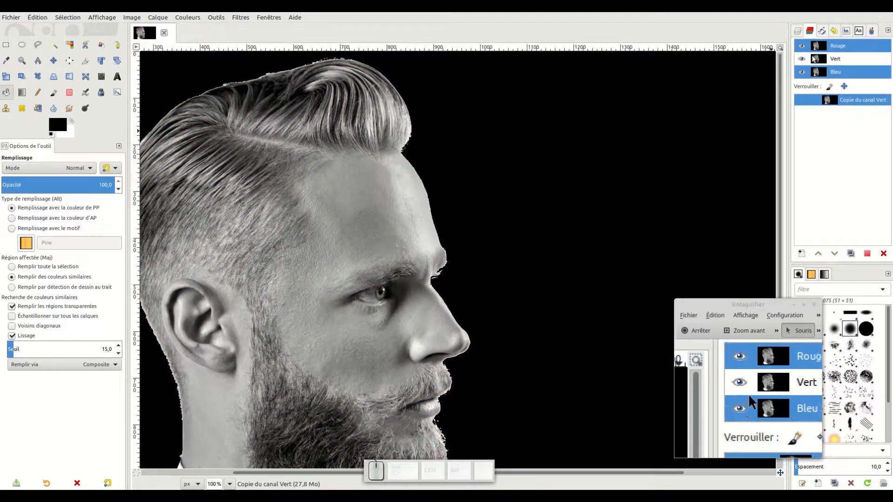
# Add a layer mask to the man's photo layer, initialised from the channel Copie du canal Vert and not inverted
pyautogui.click(798, 31)
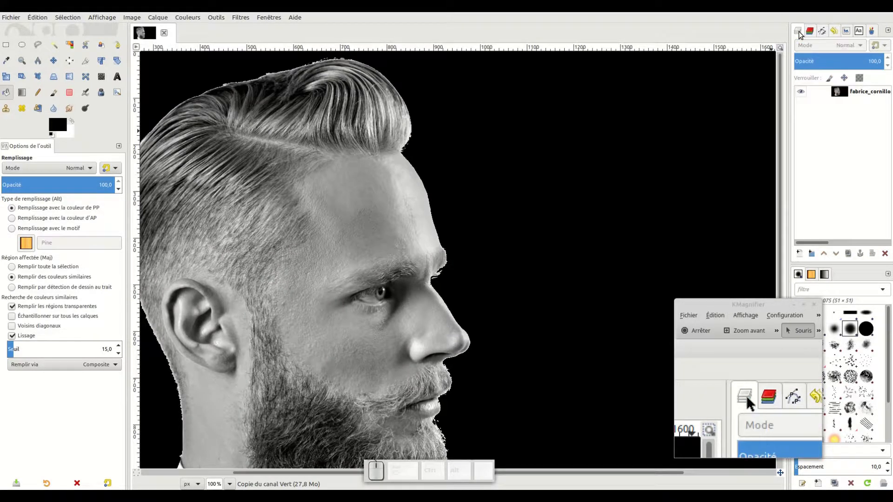
pyautogui.click(867, 94)
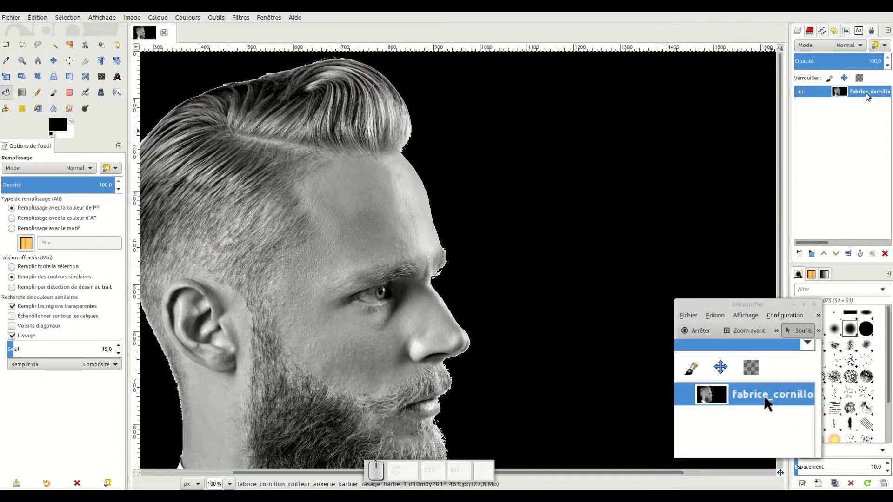
pyautogui.rightClick(867, 94)
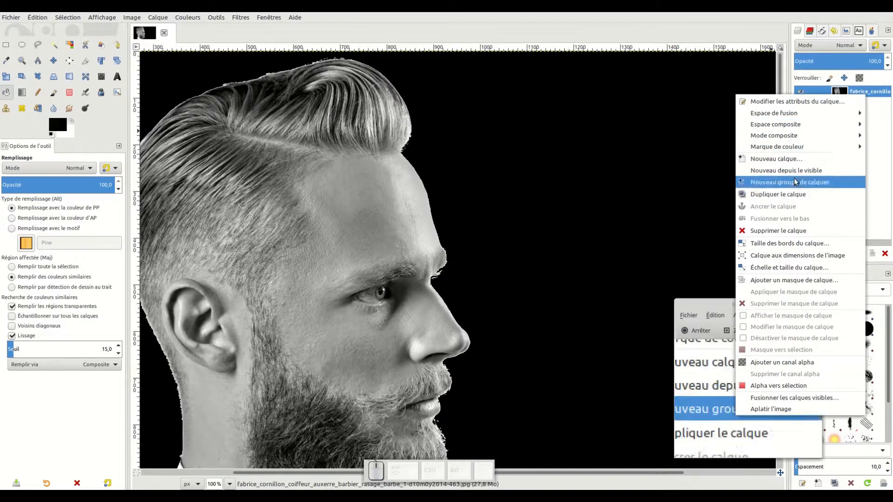
pyautogui.click(791, 281)
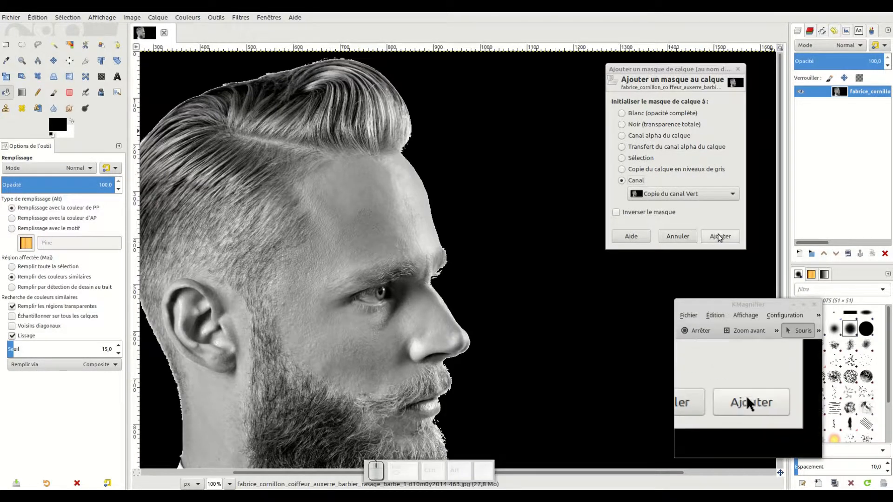
pyautogui.click(719, 236)
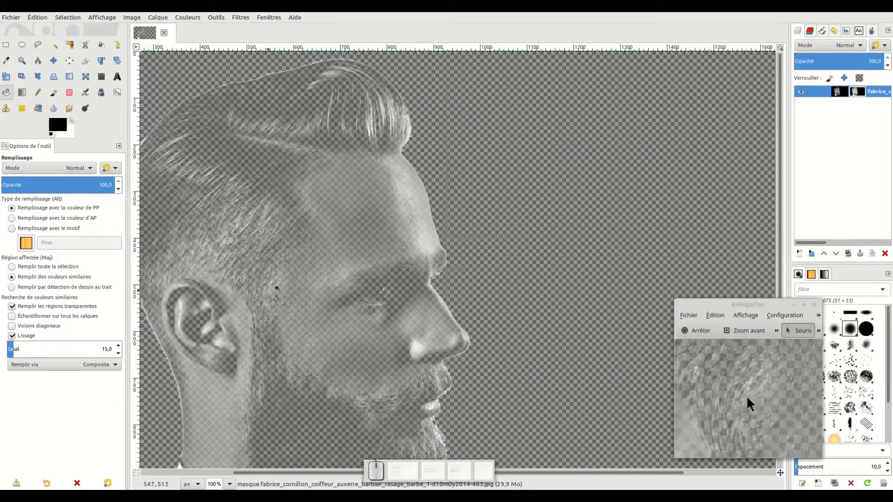
# Adjust the layer mask's levels, setting the input gamma to 10,00 and the high input level to 4
pyautogui.click(184, 19)
pyautogui.click(200, 124)
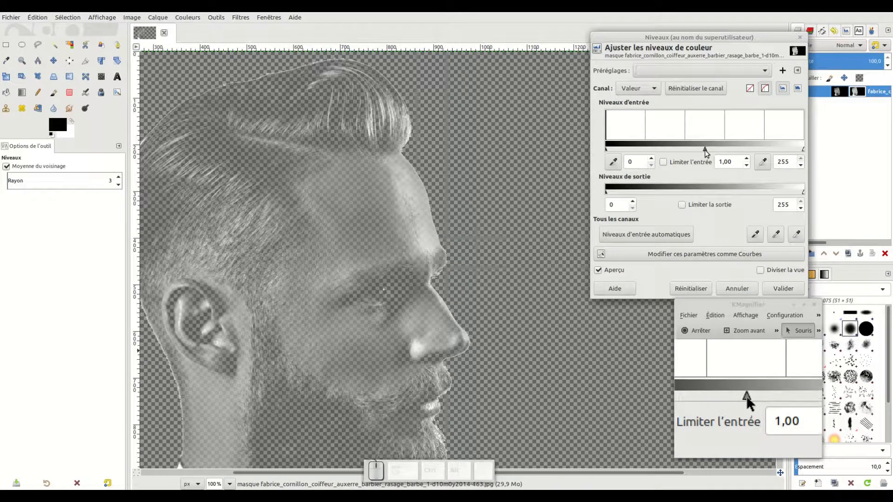
pyautogui.moveTo(704, 149); pyautogui.dragTo(603, 150)
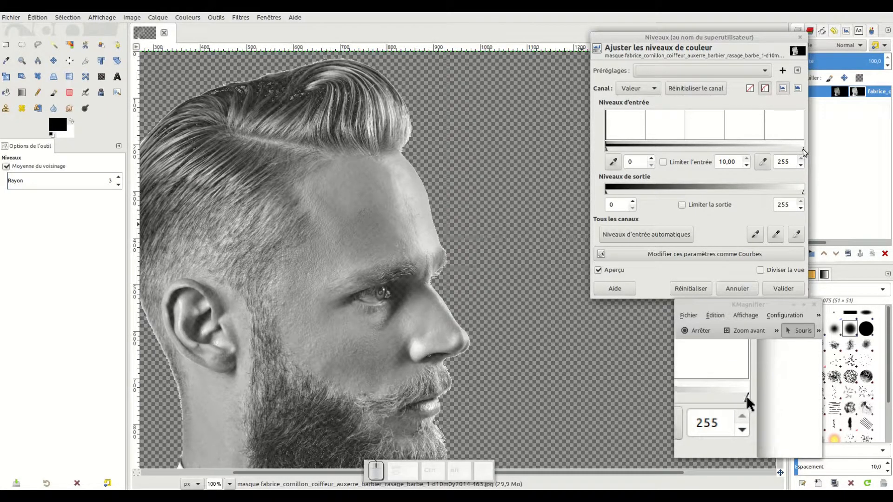
pyautogui.moveTo(801, 154); pyautogui.dragTo(608, 150)
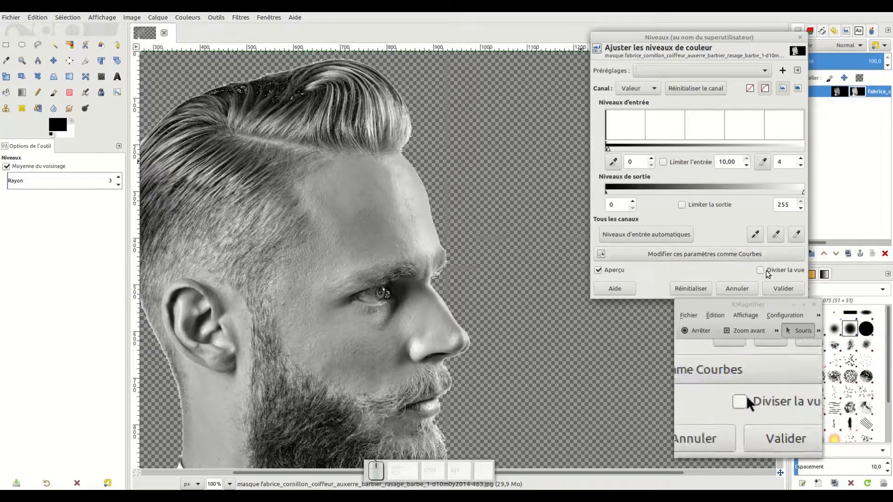
pyautogui.click(781, 289)
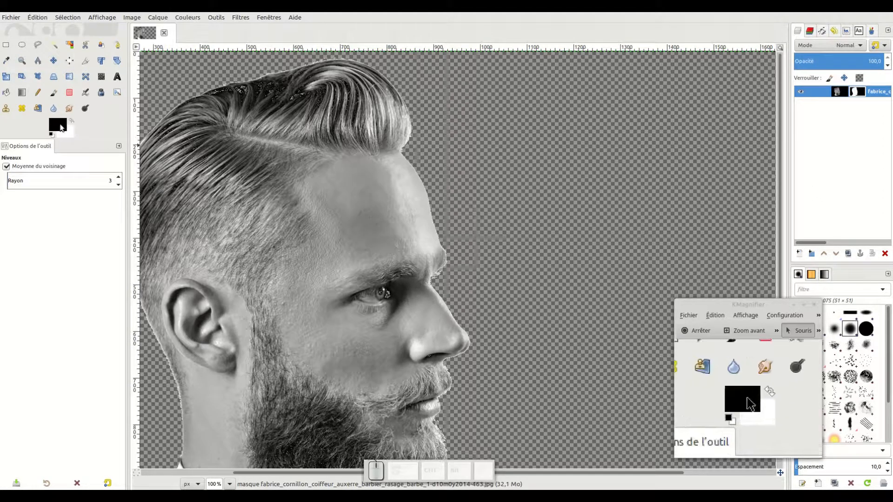
# Set the foreground colour to bright green, HTML 08ff00
pyautogui.click(60, 127)
pyautogui.click(762, 113)
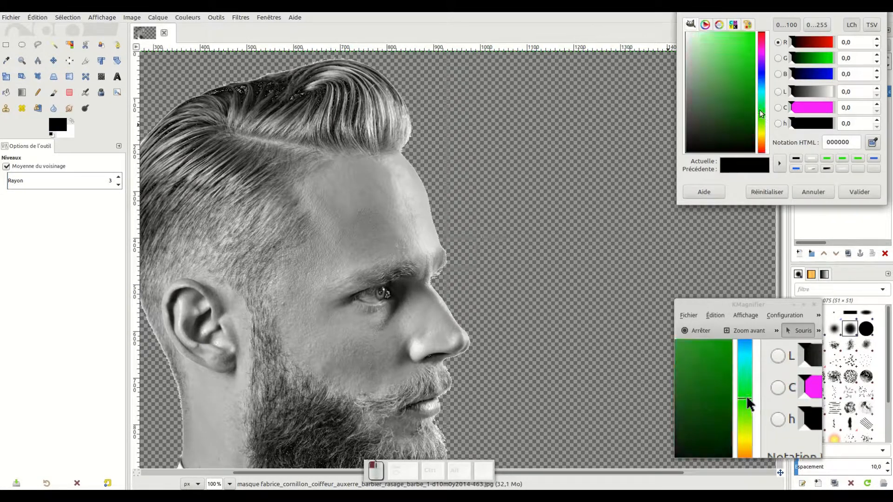
pyautogui.click(752, 68)
pyautogui.click(750, 35)
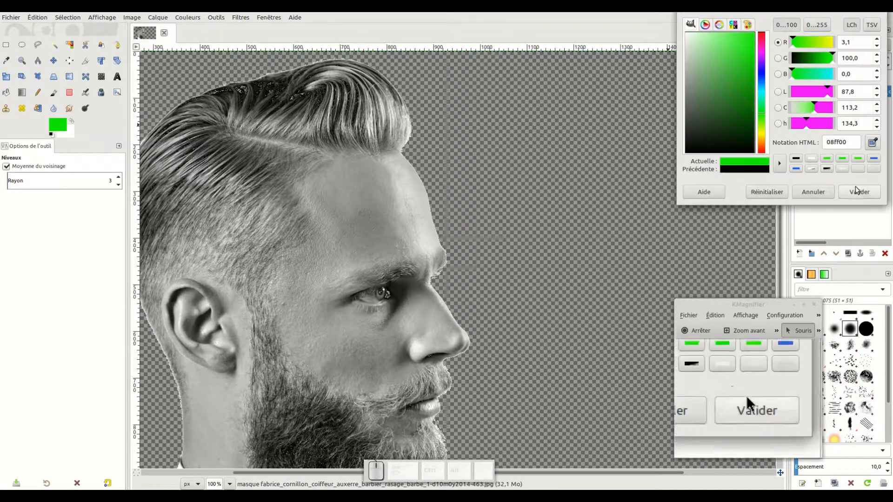
pyautogui.click(859, 192)
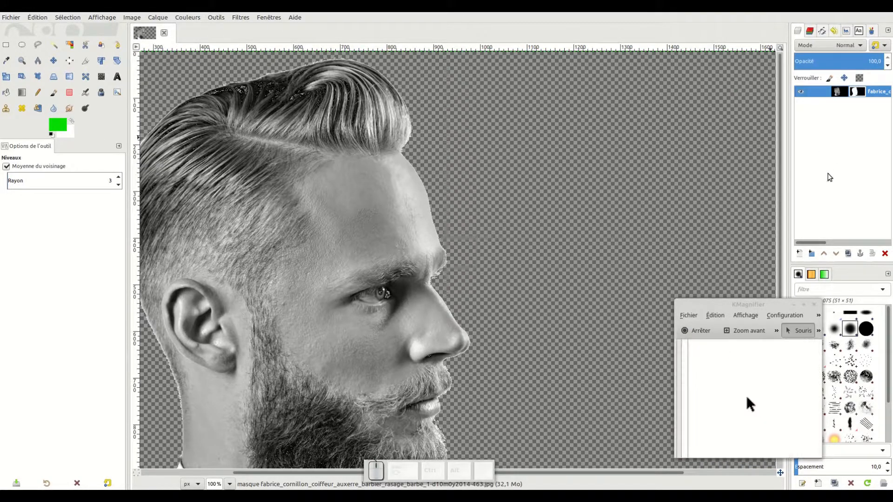
# Create a 1905 × 1071 px layer filled with the foreground colour and place it below the man's photo layer
pyautogui.click(799, 253)
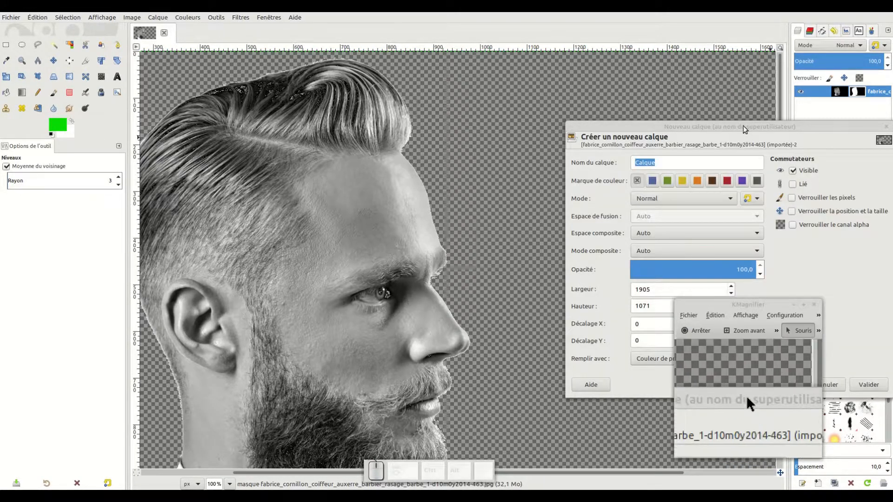
pyautogui.moveTo(744, 63); pyautogui.dragTo(475, 64)
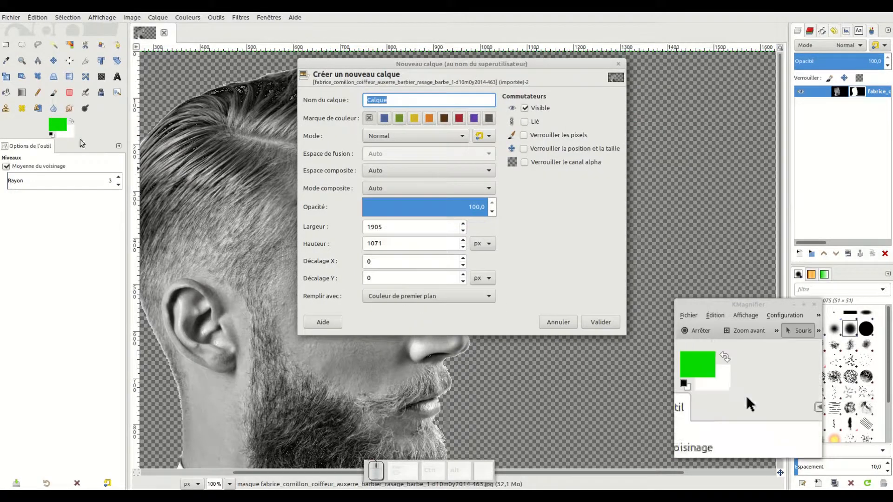
pyautogui.click(600, 322)
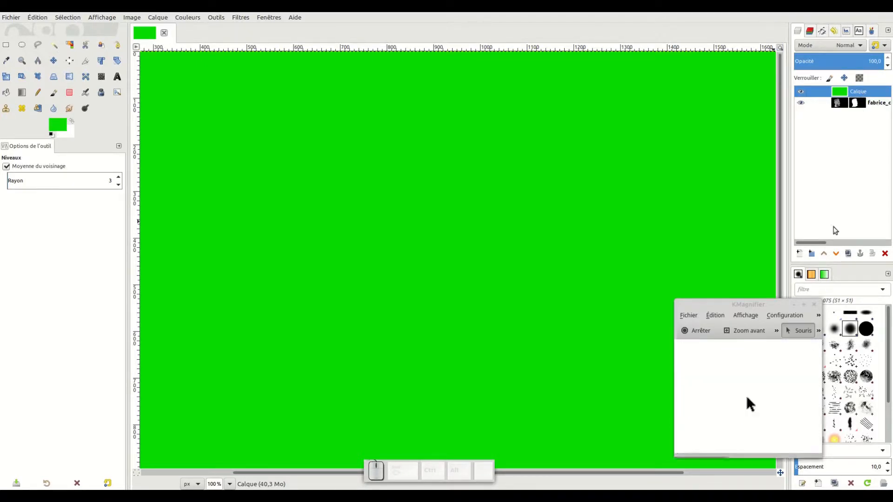
pyautogui.click(835, 253)
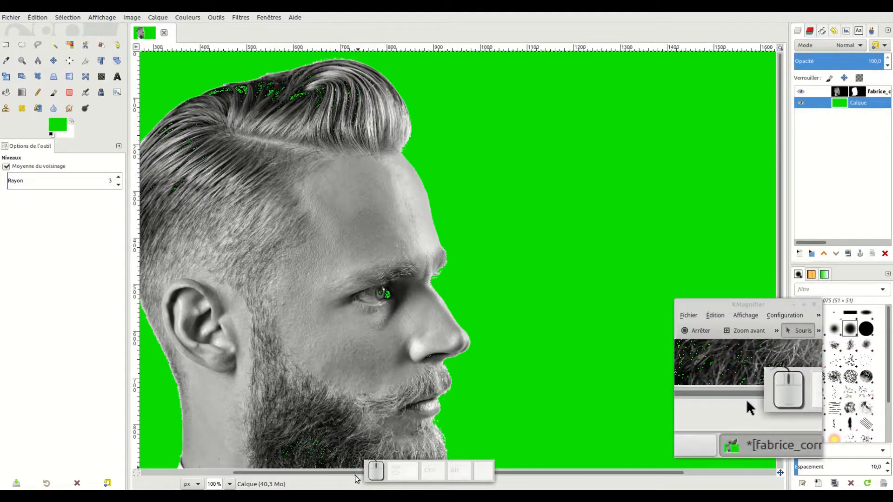
# Reset the colours to black and white, set the Paintbrush size to 64 and target the photo layer's mask
pyautogui.moveTo(354, 473); pyautogui.dragTo(315, 473)
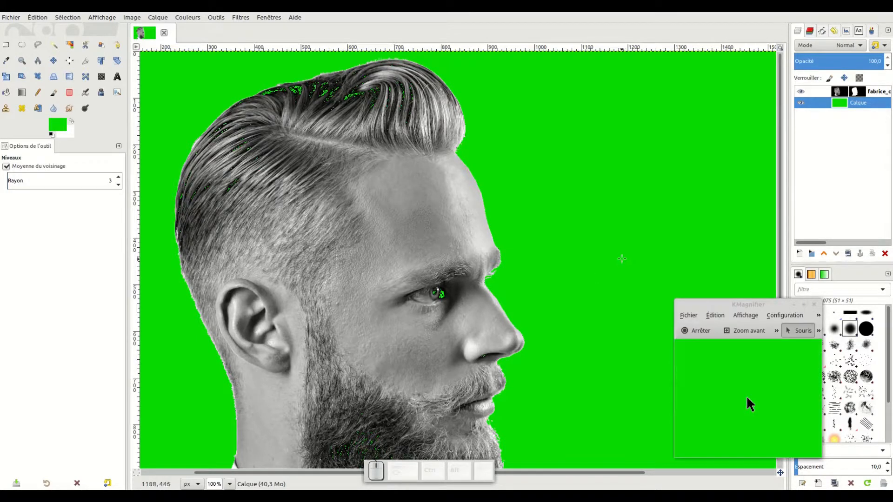
pyautogui.click(51, 135)
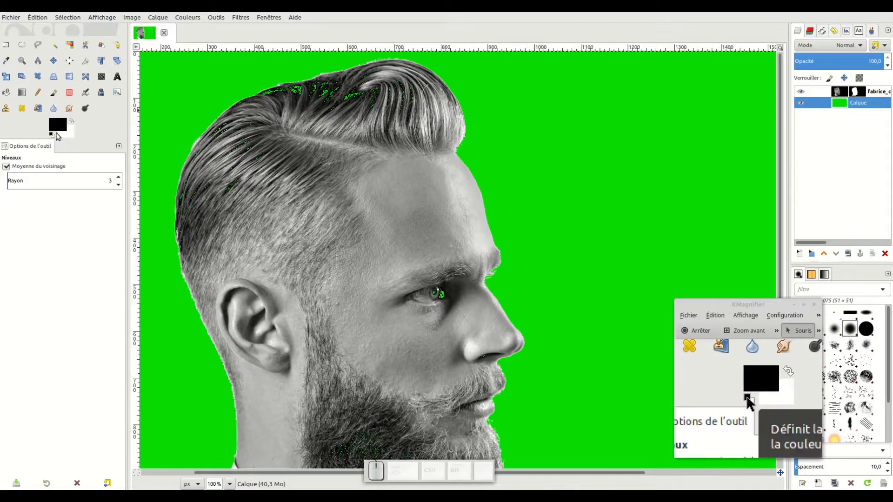
pyautogui.click(53, 94)
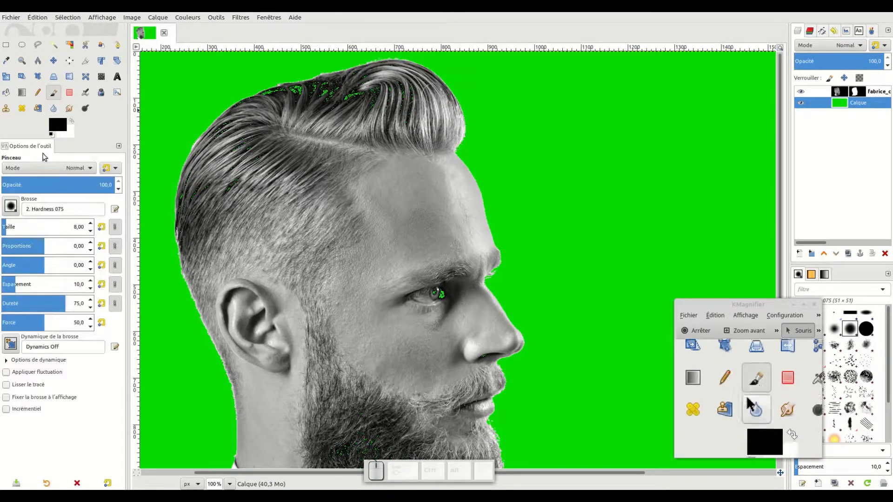
pyautogui.click(18, 226)
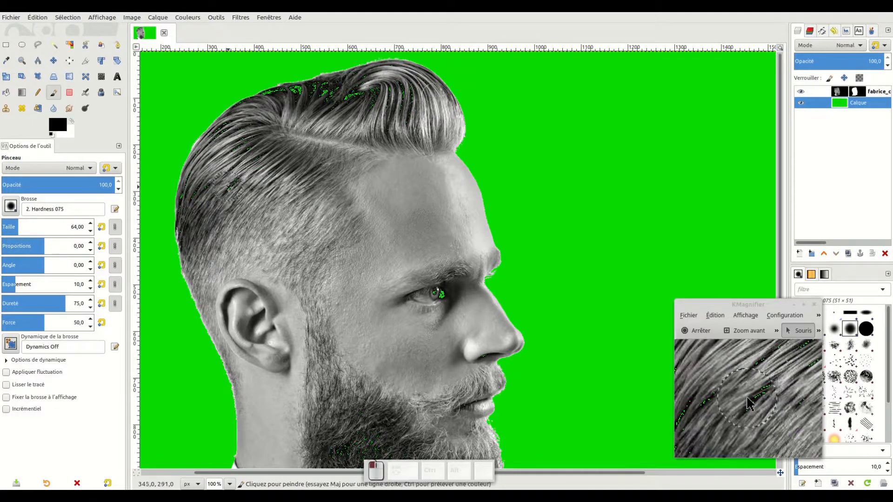
pyautogui.click(858, 92)
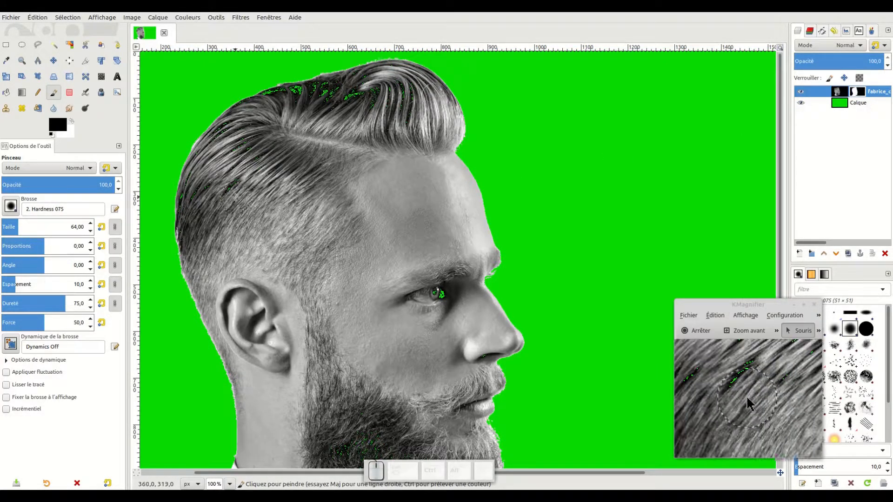
# Try painting black on the mask over the hair above the ear, and undo the stroke
pyautogui.moveTo(235, 198); pyautogui.dragTo(235, 175)
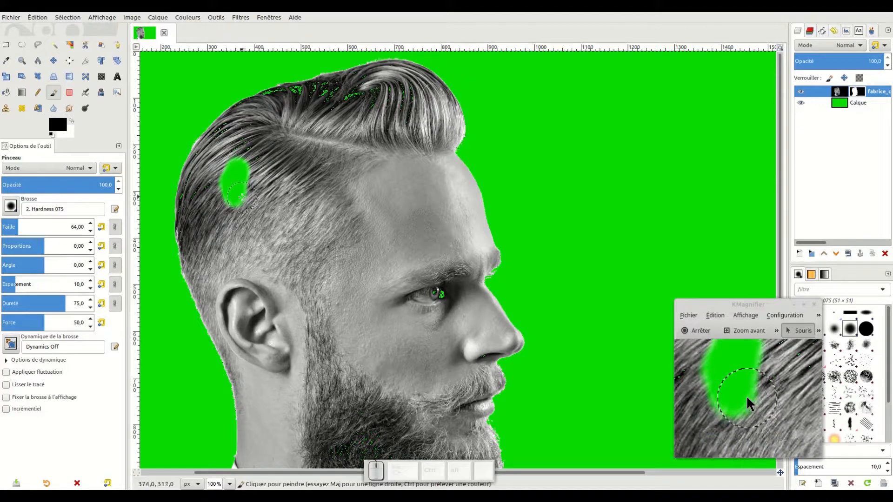
pyautogui.hotkey('ctrl', 'z')
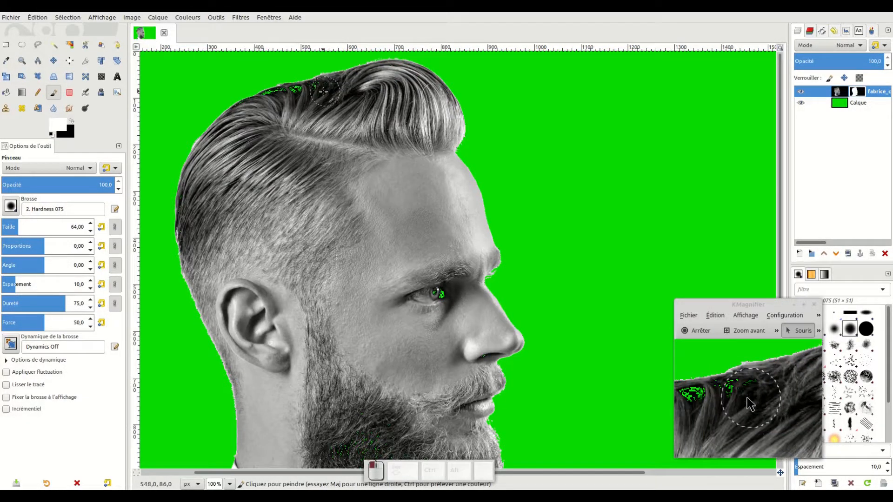
# Paint white on the mask over the green spots in the hair and eye at 200 % zoom, with brush size 26
pyautogui.click(230, 484)
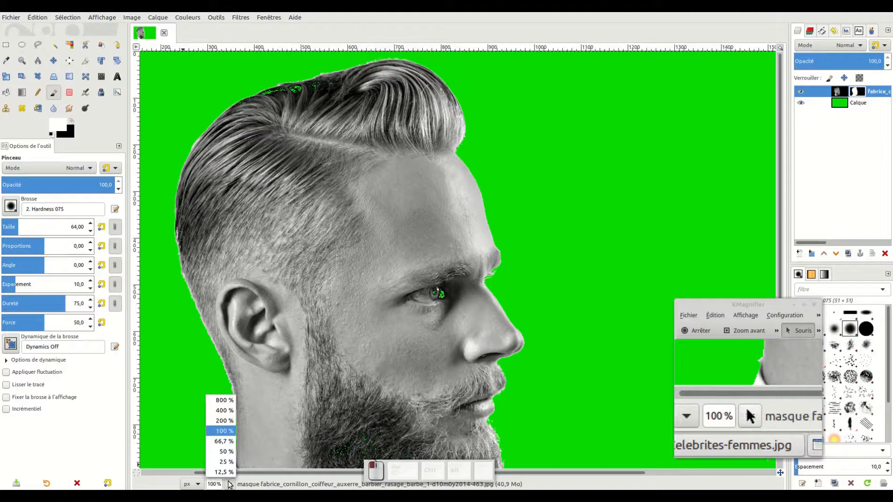
pyautogui.click(227, 426)
pyautogui.moveTo(311, 473); pyautogui.dragTo(211, 469)
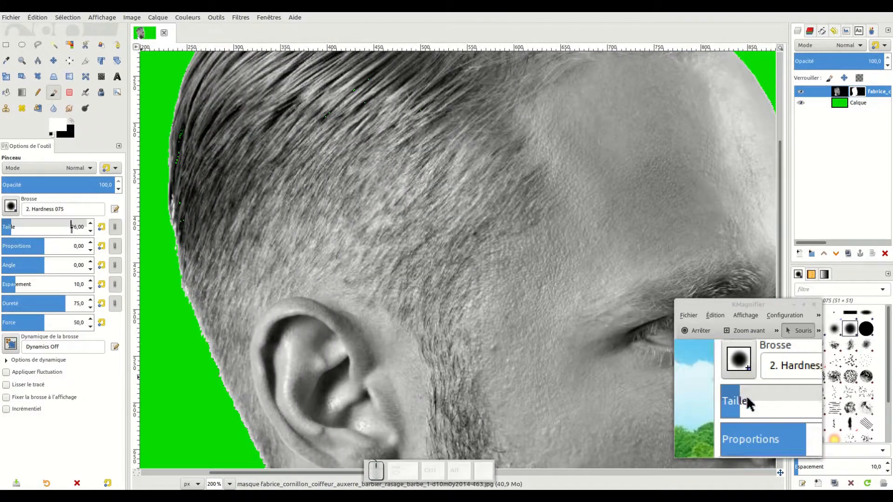
pyautogui.scroll(5, 777, 158)
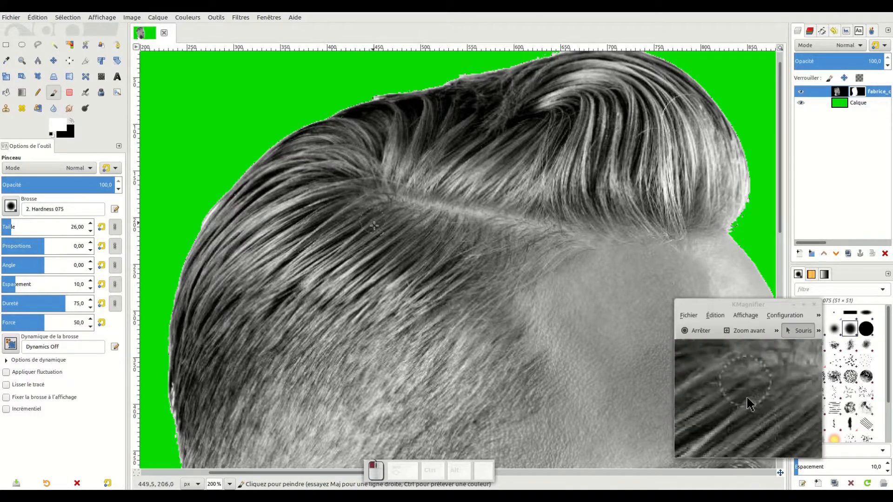
pyautogui.scroll(-10, 578, 265)
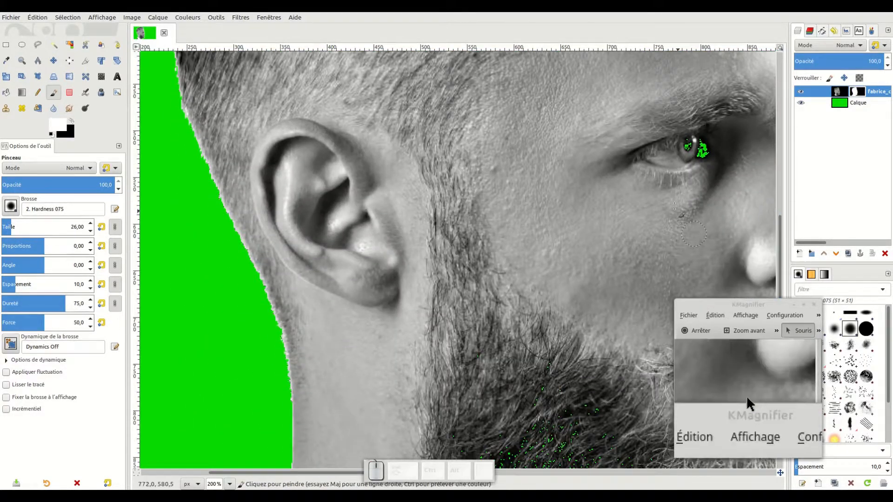
pyautogui.moveTo(690, 153); pyautogui.dragTo(704, 147)
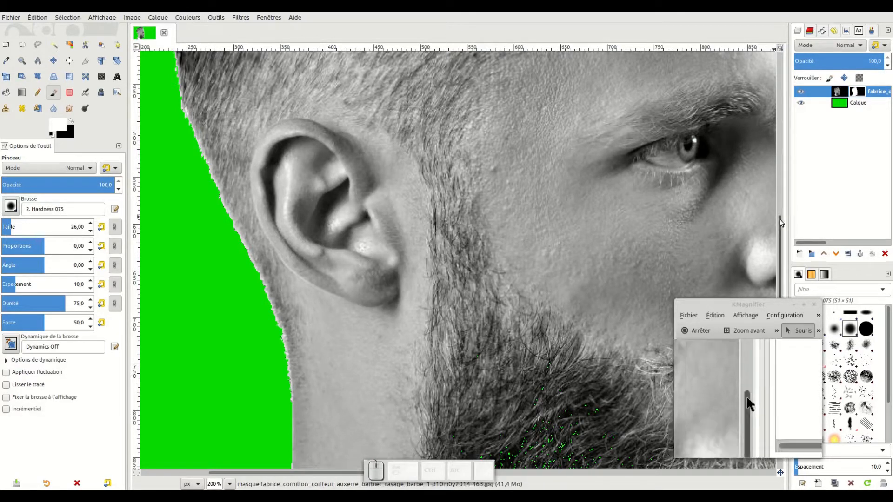
# Try painting white on the mask around the jacket and shirt collar with brush size 86, and undo the stroke
pyautogui.scroll(-2, 777, 253)
pyautogui.scroll(-4, 778, 253)
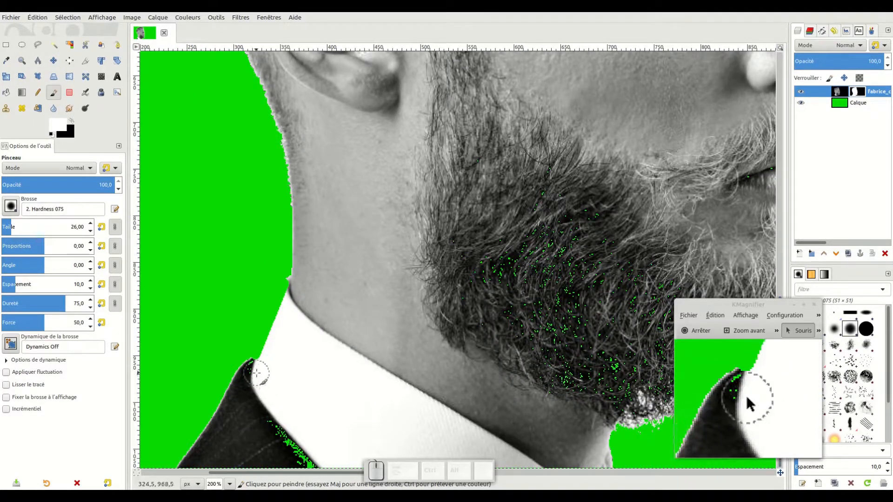
pyautogui.click(7, 227)
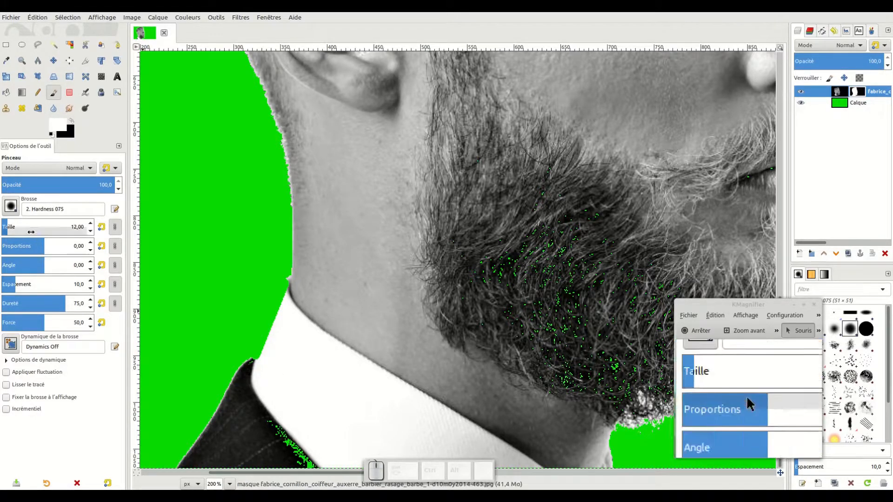
pyautogui.click(11, 223)
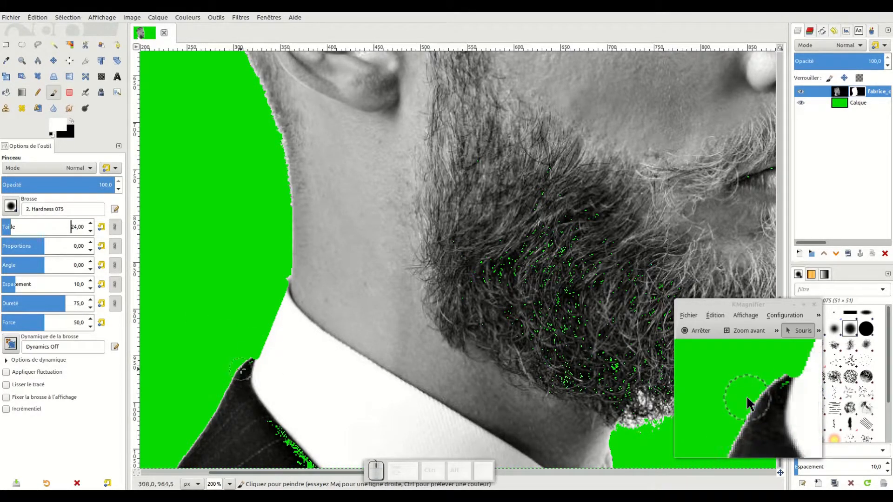
pyautogui.click(21, 224)
pyautogui.moveTo(273, 389)
pyautogui.mouseDown()
pyautogui.moveTo(291, 445)
pyautogui.moveTo(304, 439)
pyautogui.moveTo(290, 411)
pyautogui.moveTo(299, 423)
pyautogui.moveTo(281, 408)
pyautogui.moveTo(235, 295)
pyautogui.moveTo(317, 334)
pyautogui.mouseUp()
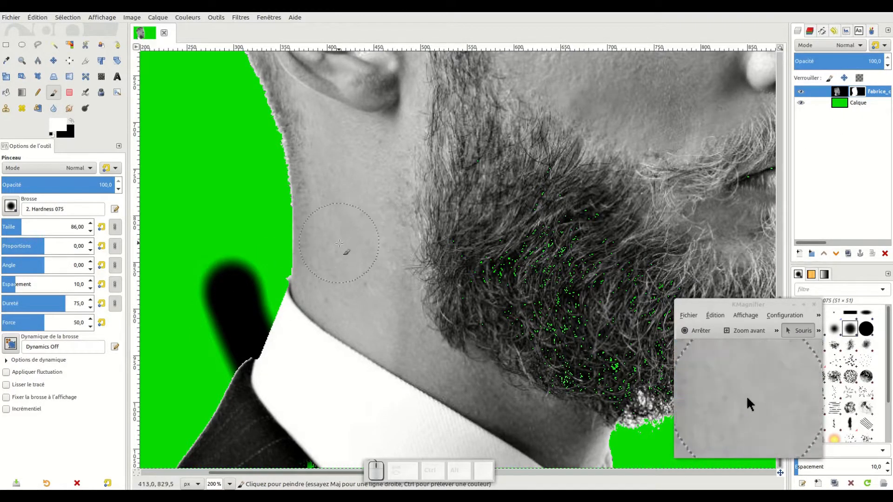
pyautogui.hotkey('ctrl', 'z')
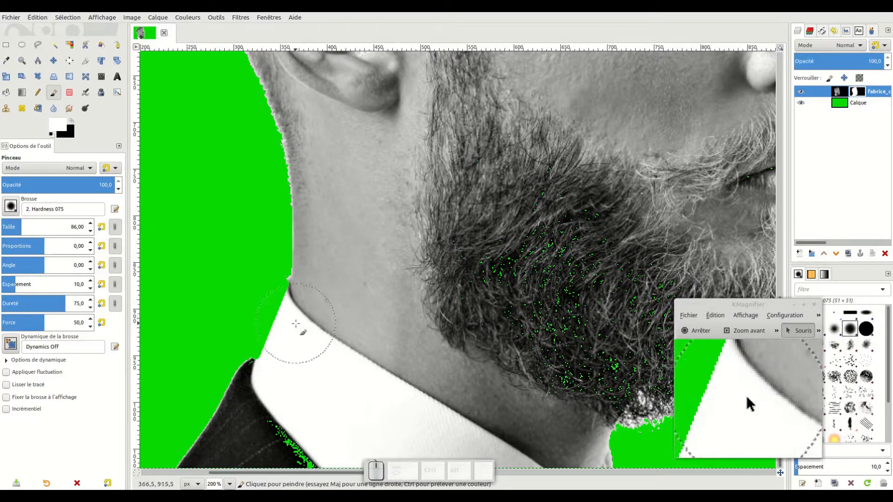
# Paint white on the mask over the green spots in the jacket and rear beard, using brush size 26 for the beard
pyautogui.click(9, 227)
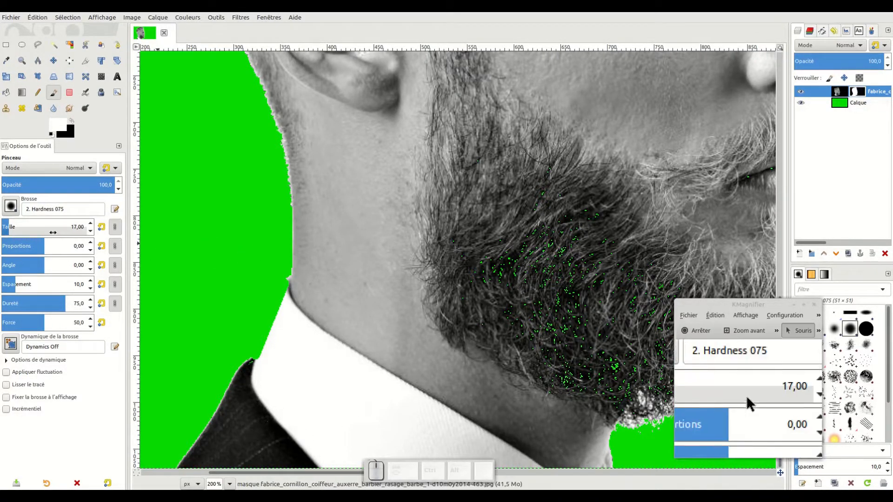
pyautogui.click(11, 225)
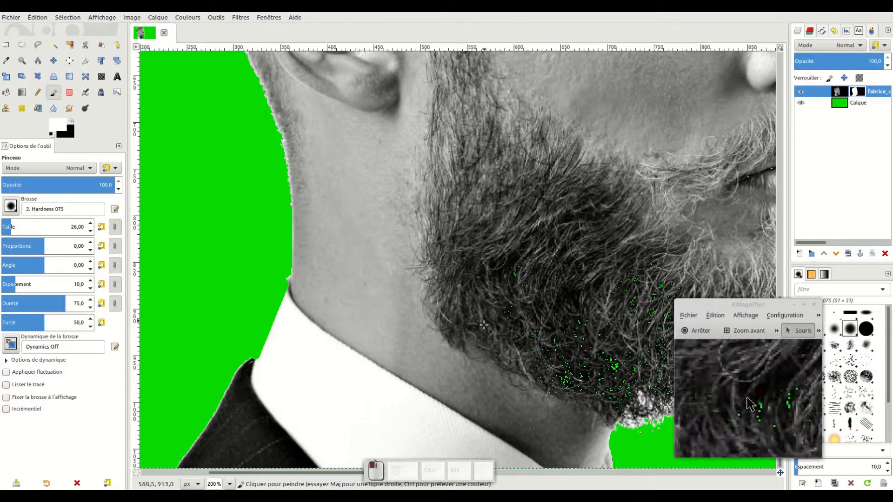
pyautogui.moveTo(631, 272)
pyautogui.mouseDown()
pyautogui.moveTo(592, 353)
pyautogui.moveTo(630, 333)
pyautogui.moveTo(630, 360)
pyautogui.moveTo(613, 385)
pyautogui.moveTo(557, 409)
pyautogui.mouseUp()
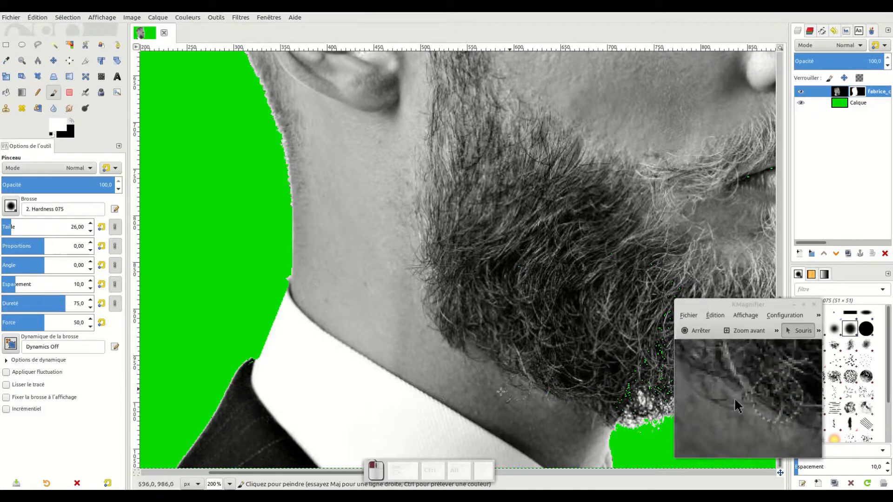
# Paint white on the mask over the remaining green spots in the chin beard, lips and nostril, and check the face outline
pyautogui.moveTo(315, 472); pyautogui.dragTo(405, 477)
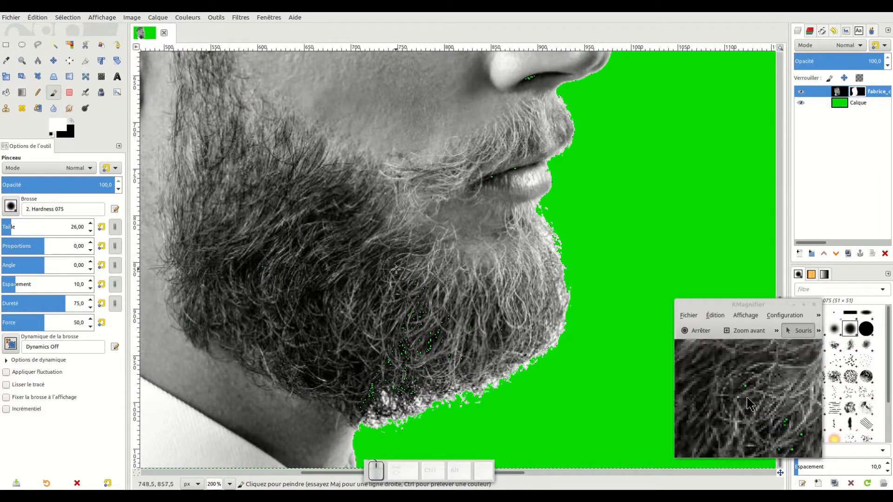
pyautogui.moveTo(410, 309)
pyautogui.mouseDown()
pyautogui.moveTo(398, 348)
pyautogui.moveTo(442, 335)
pyautogui.moveTo(360, 383)
pyautogui.moveTo(381, 401)
pyautogui.moveTo(484, 348)
pyautogui.moveTo(370, 394)
pyautogui.moveTo(405, 387)
pyautogui.moveTo(472, 196)
pyautogui.moveTo(516, 162)
pyautogui.moveTo(532, 82)
pyautogui.moveTo(529, 104)
pyautogui.moveTo(373, 268)
pyautogui.moveTo(236, 274)
pyautogui.moveTo(306, 387)
pyautogui.moveTo(321, 225)
pyautogui.moveTo(337, 173)
pyautogui.moveTo(290, 177)
pyautogui.mouseUp()
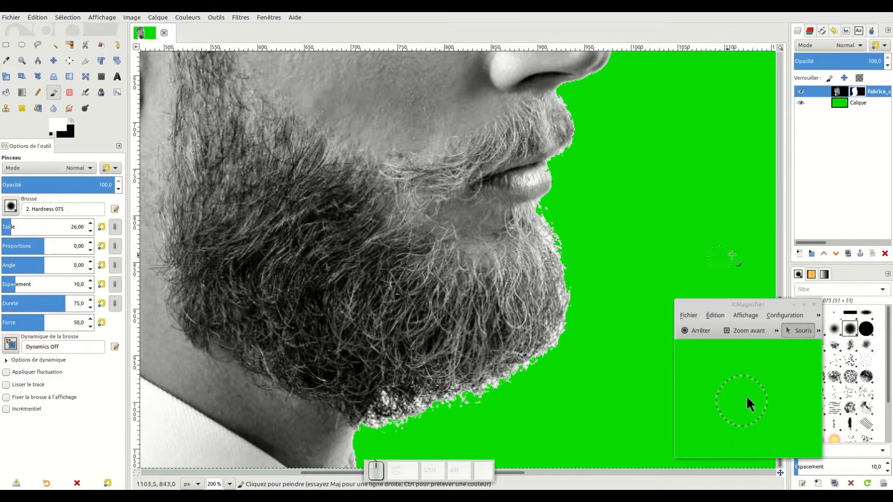
pyautogui.click(780, 236)
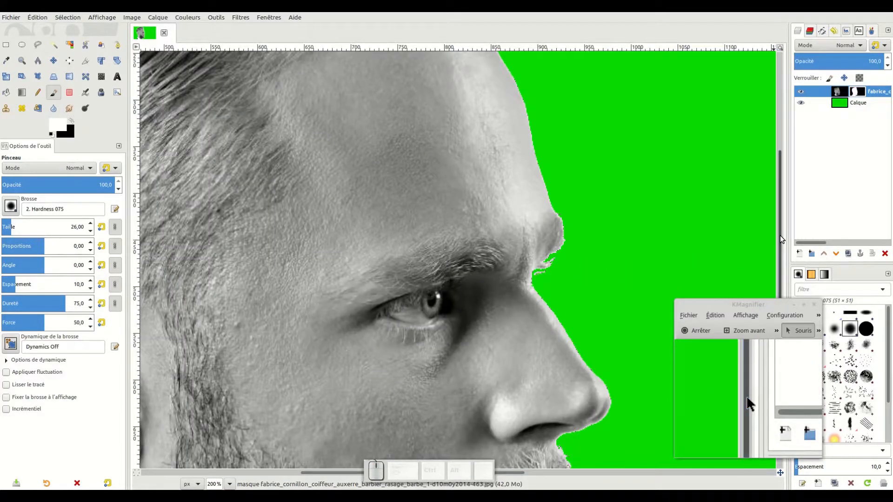
pyautogui.moveTo(781, 238); pyautogui.dragTo(785, 208)
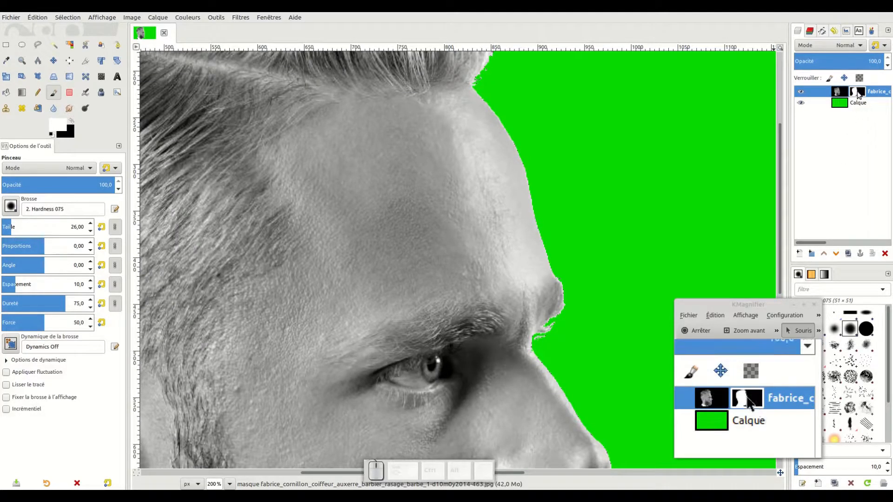
# Apply the layer mask to the bearded man's layer and delete the green test layer Calque beneath it
pyautogui.click(230, 484)
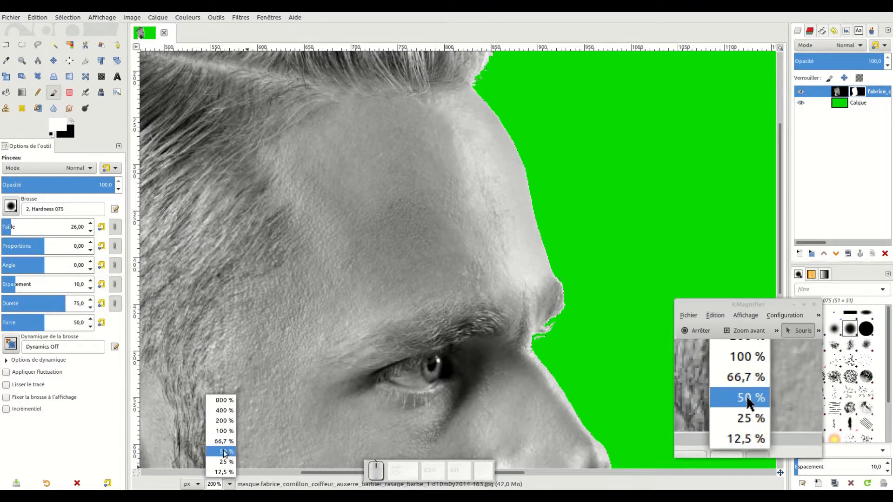
pyautogui.click(218, 443)
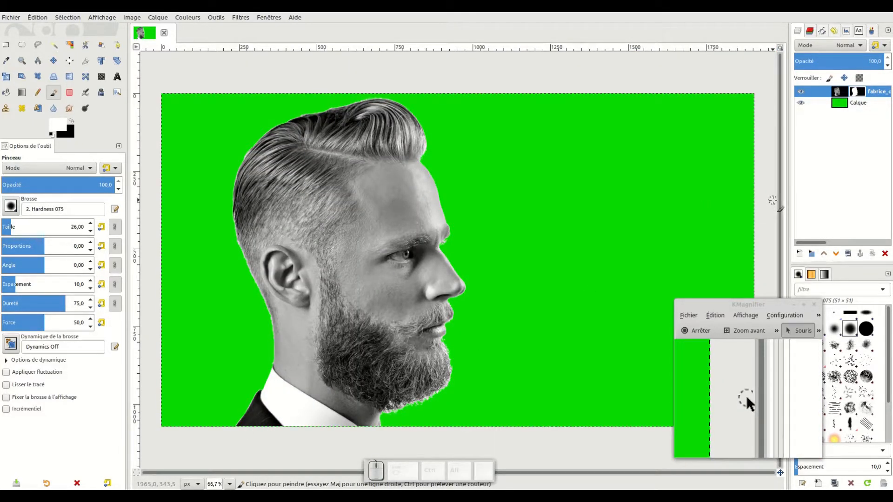
pyautogui.rightClick(862, 95)
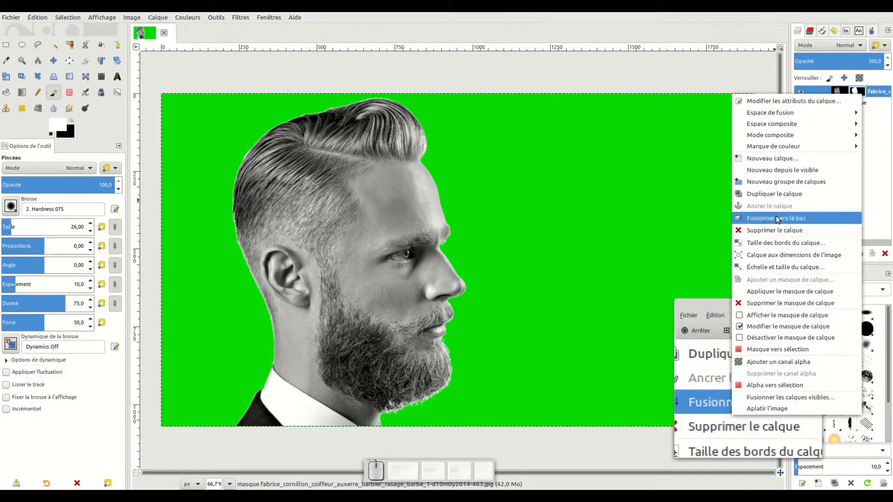
pyautogui.click(780, 295)
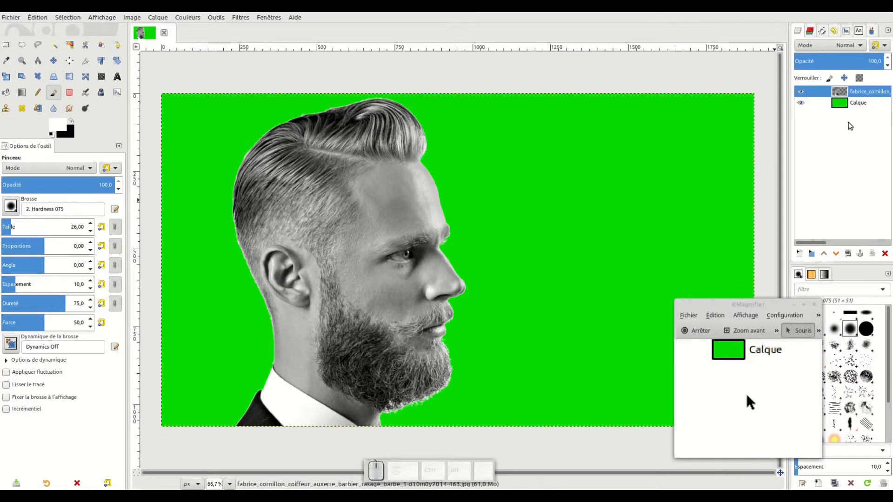
pyautogui.click(861, 104)
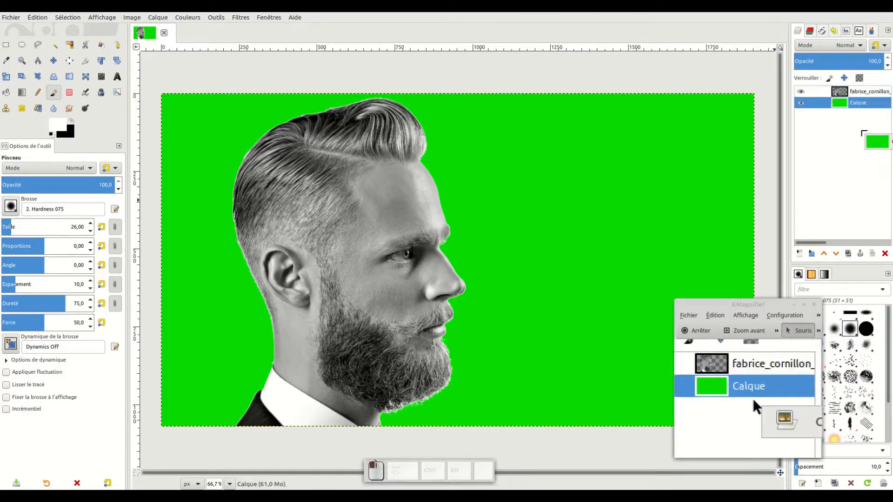
pyautogui.click(884, 254)
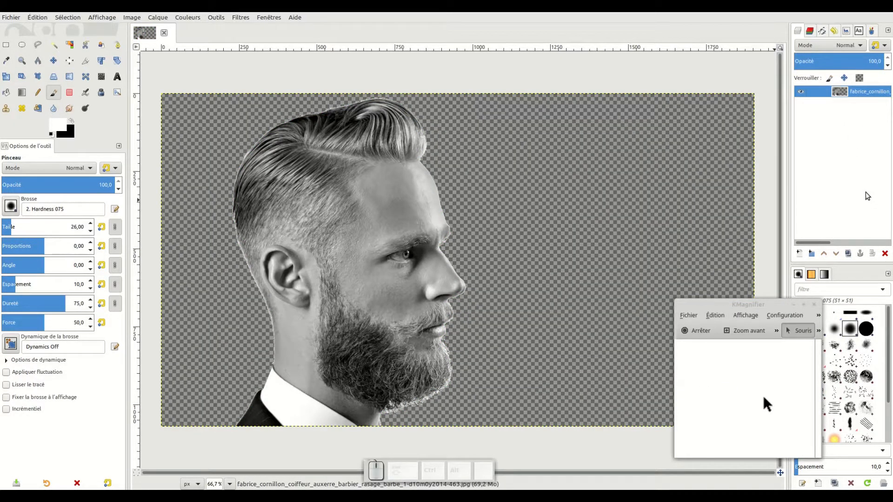
# Export the transparent cut-out as a PNG image in the Tuto perso GIMP folder, keeping the base file name and the default PNG options
pyautogui.click(11, 17)
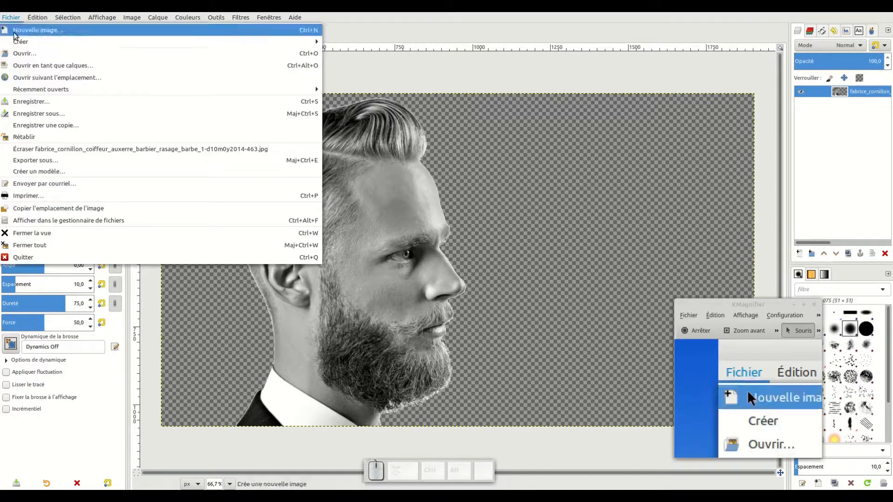
pyautogui.click(42, 154)
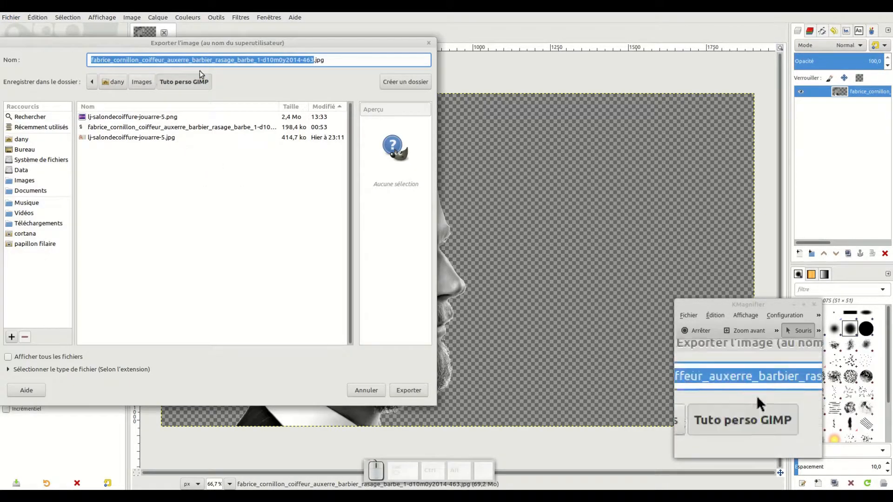
pyautogui.click(85, 368)
pyautogui.scroll(-12, 71, 332)
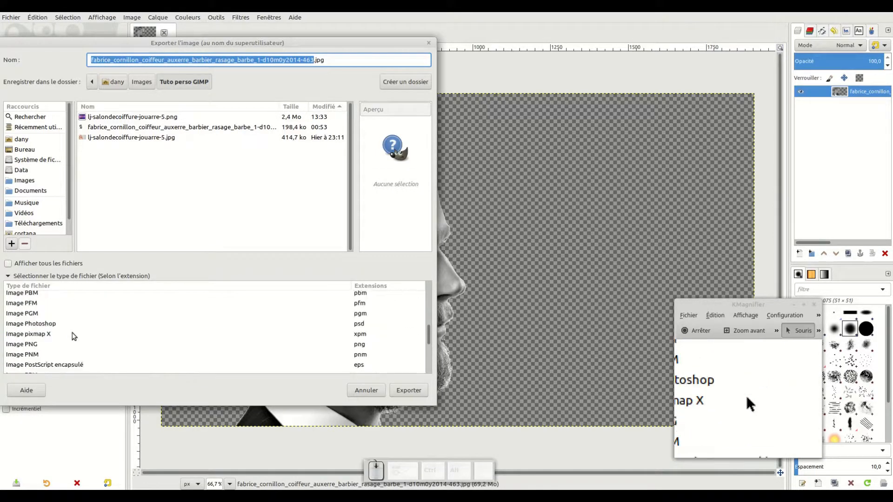
pyautogui.scroll(-3, 71, 333)
pyautogui.click(104, 310)
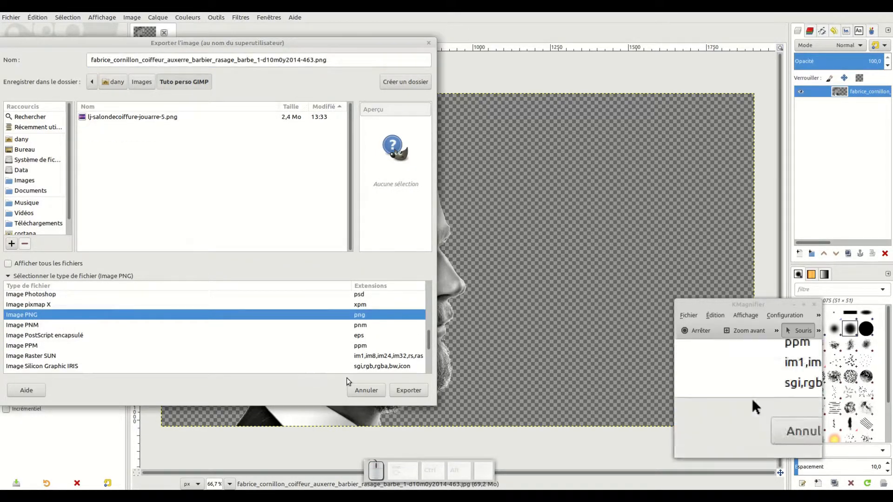
pyautogui.click(402, 389)
pyautogui.click(409, 333)
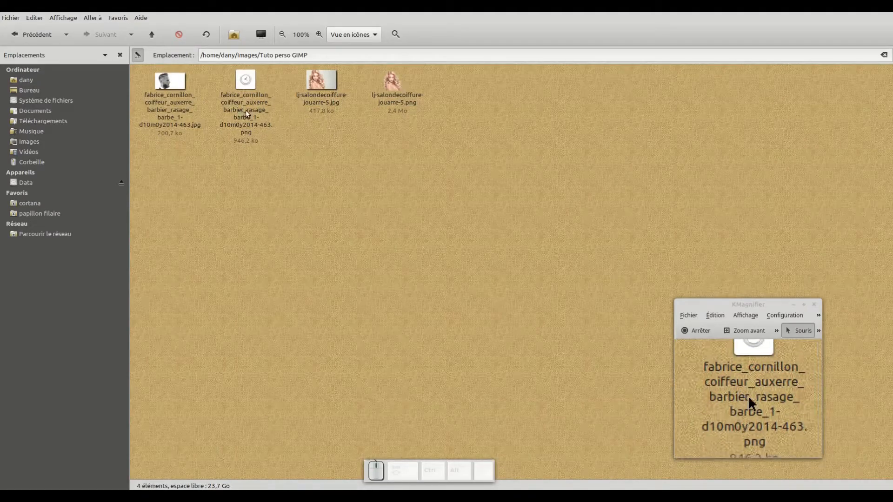
# In the file manager, view the bearded man's exported PNG in the image viewer and close the viewer
pyautogui.doubleClick(251, 112)
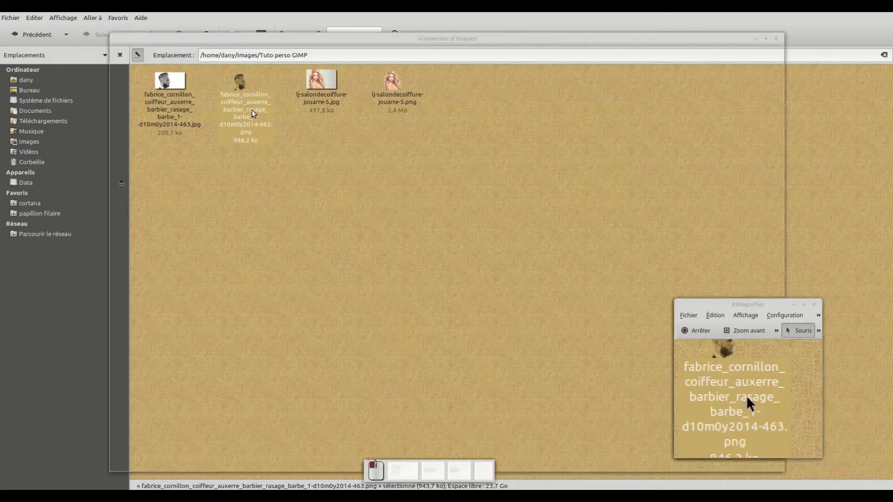
pyautogui.click(775, 40)
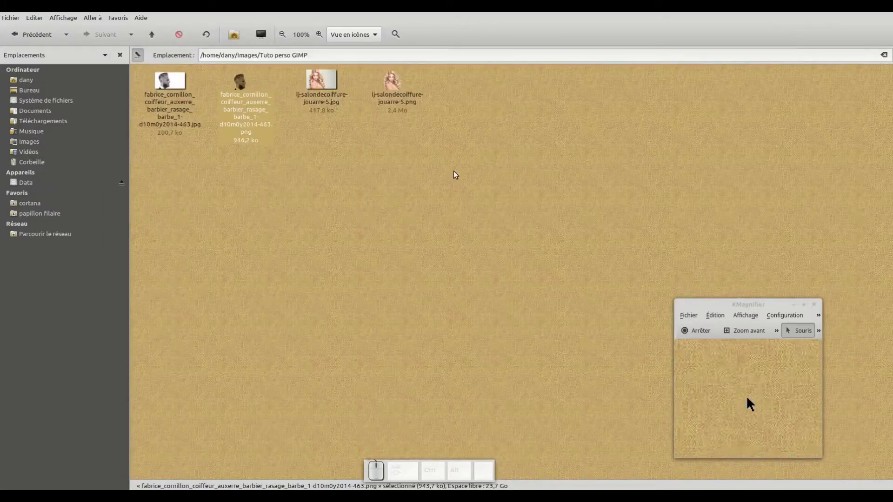